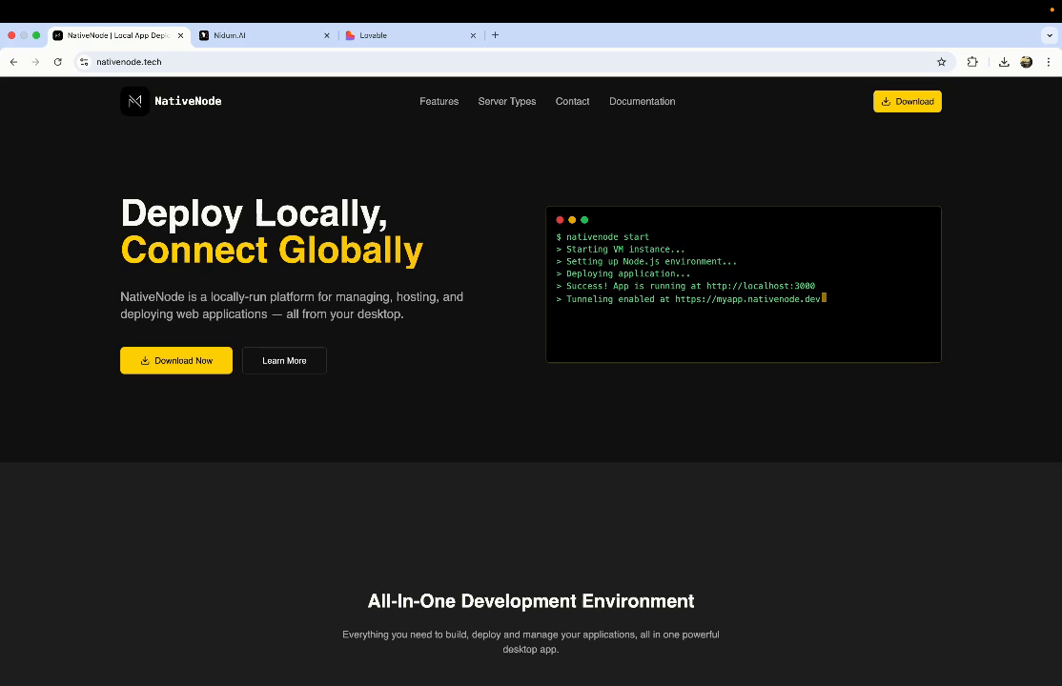
# Step: Download NativeNode v1.2.0 for macOS from the site's Download section, then switch to the Finder desktop
pyautogui.click(901, 101)
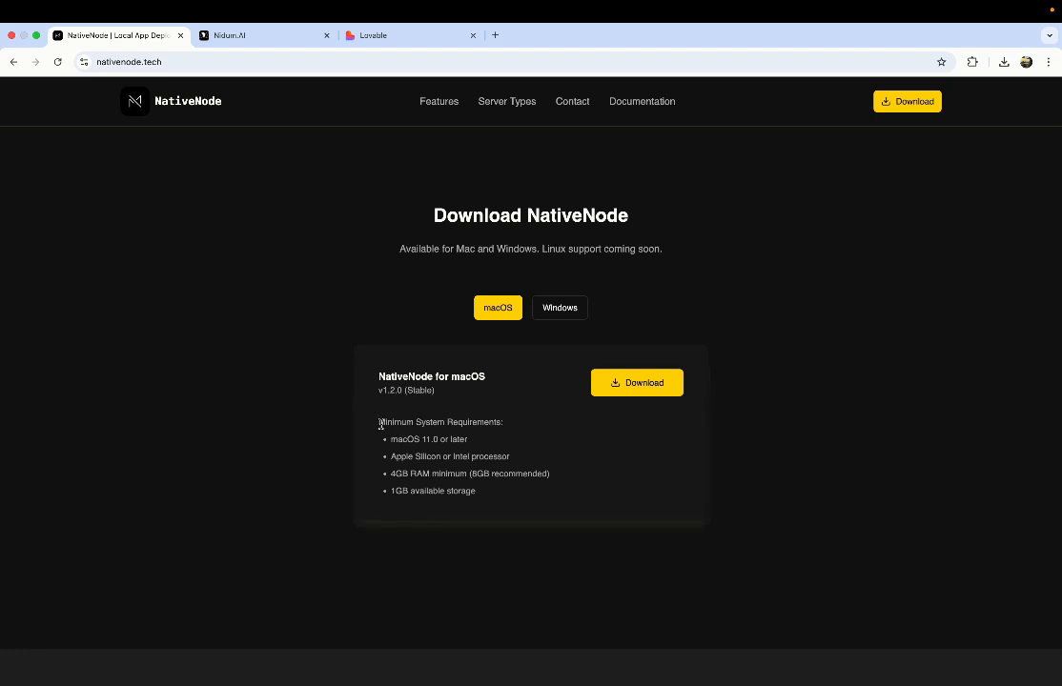
pyautogui.tripleClick(524, 422)
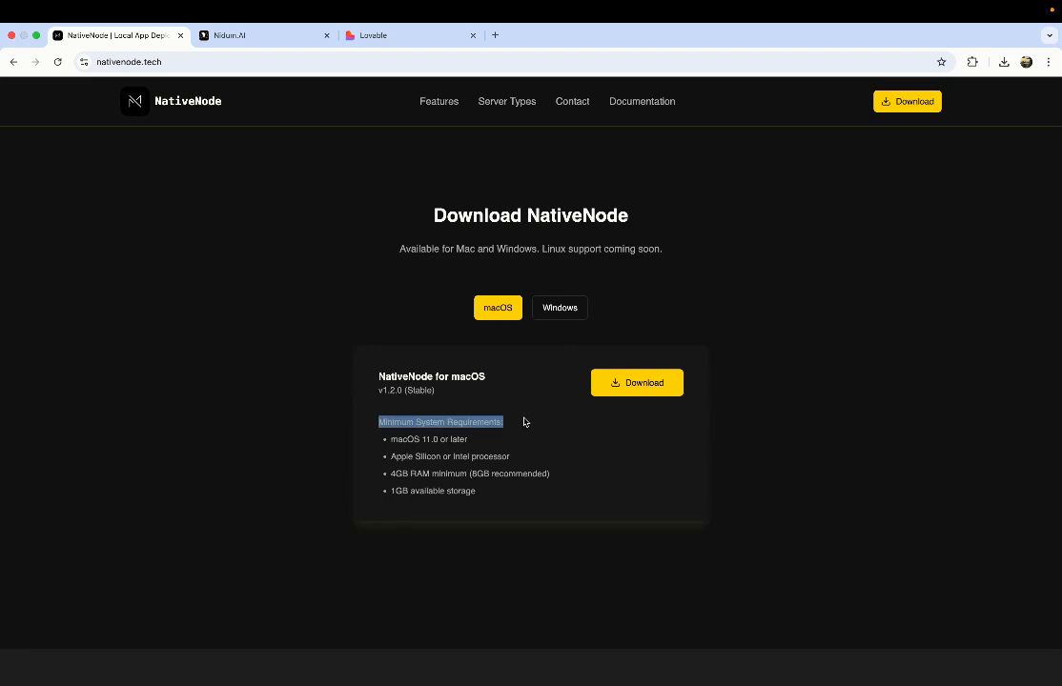
pyautogui.click(455, 421)
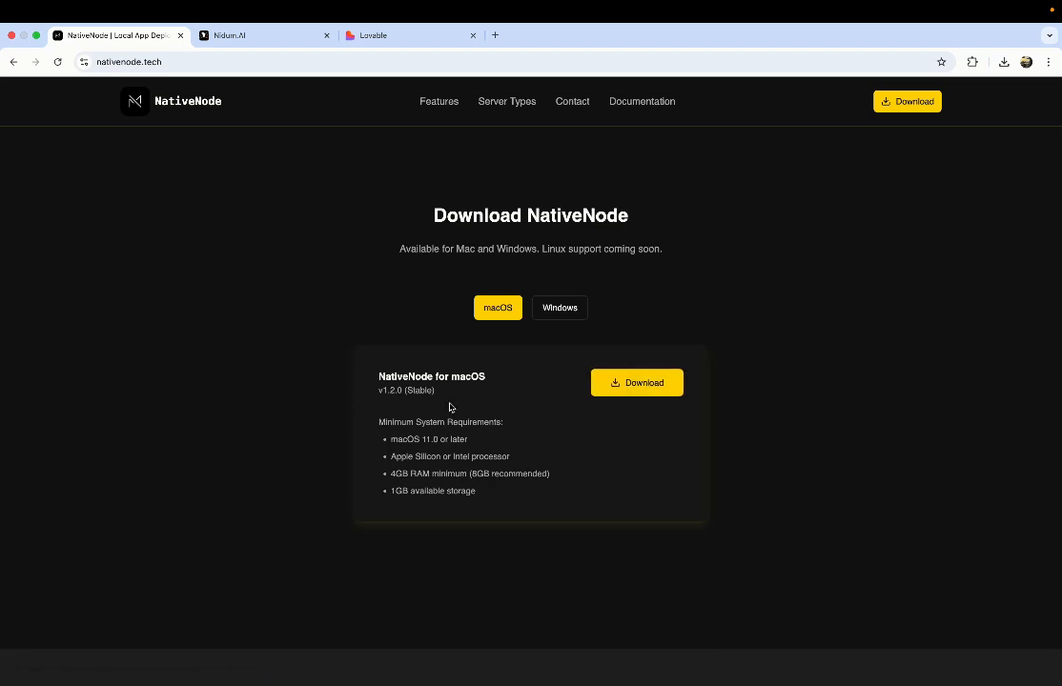
pyautogui.click(649, 390)
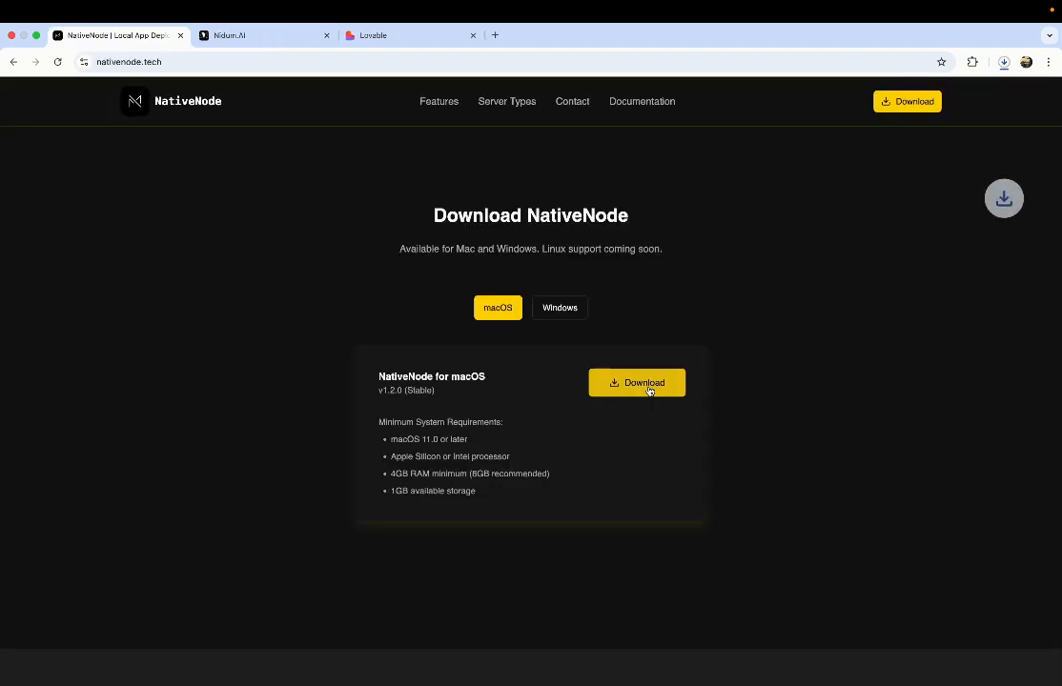
pyautogui.hotkey('ctrl', 'Left')
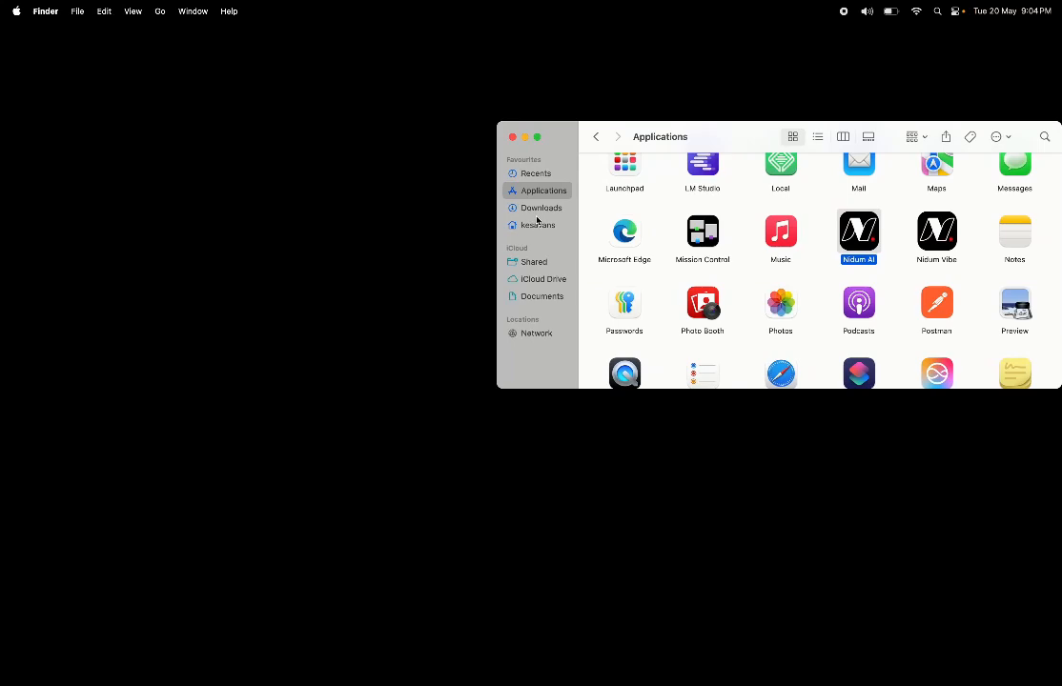
# Step: Open the Native Node disk image from Downloads and copy the app into Applications
pyautogui.click(543, 207)
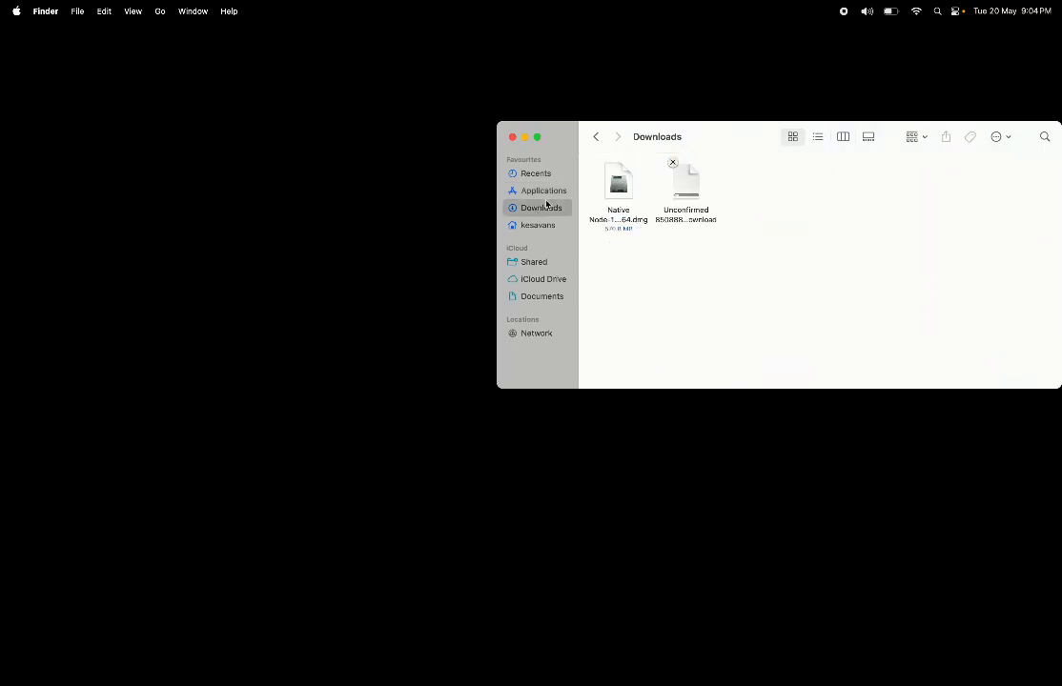
pyautogui.click(672, 163)
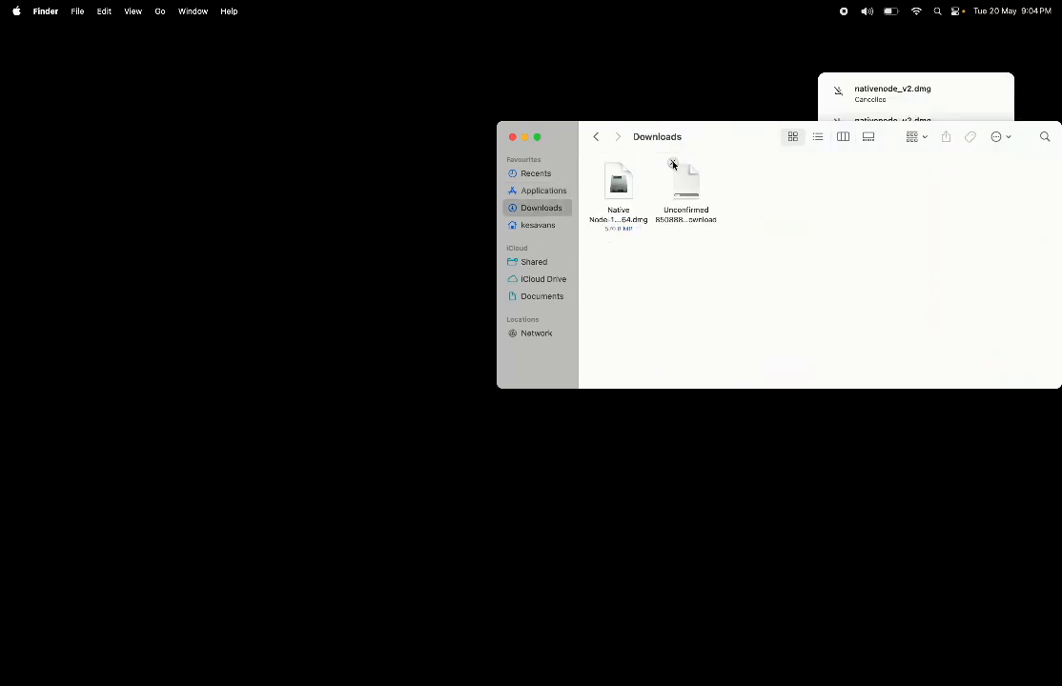
pyautogui.click(616, 192)
pyautogui.doubleClick(616, 191)
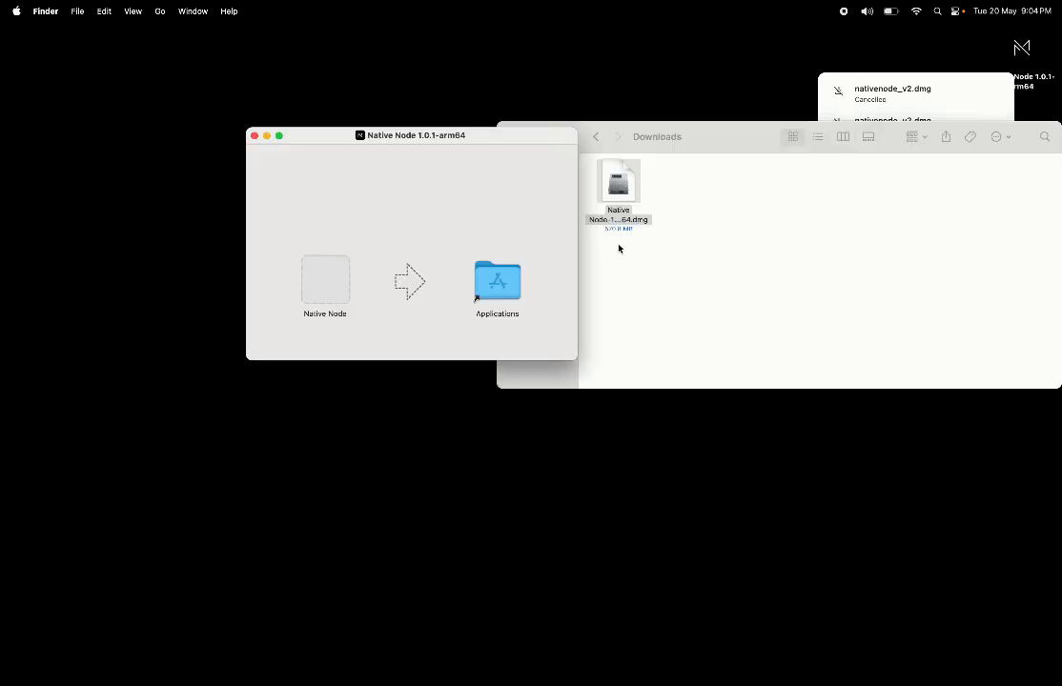
pyautogui.moveTo(325, 278); pyautogui.dragTo(495, 283)
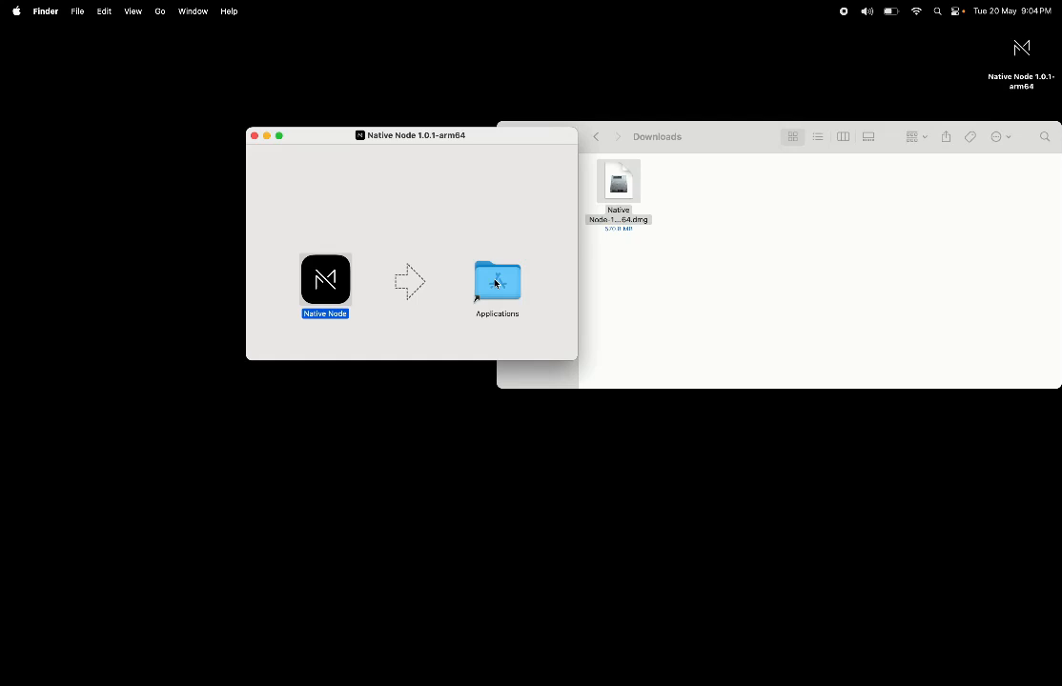
pyautogui.click(254, 135)
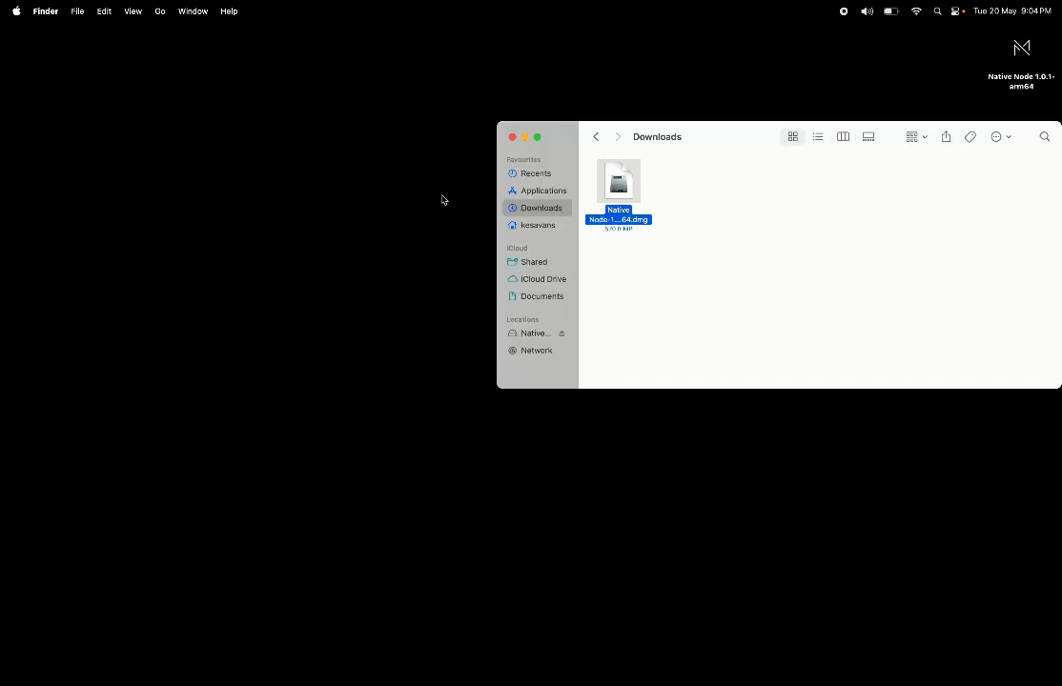
# Step: Launch Native Node from the Applications folder
pyautogui.click(646, 266)
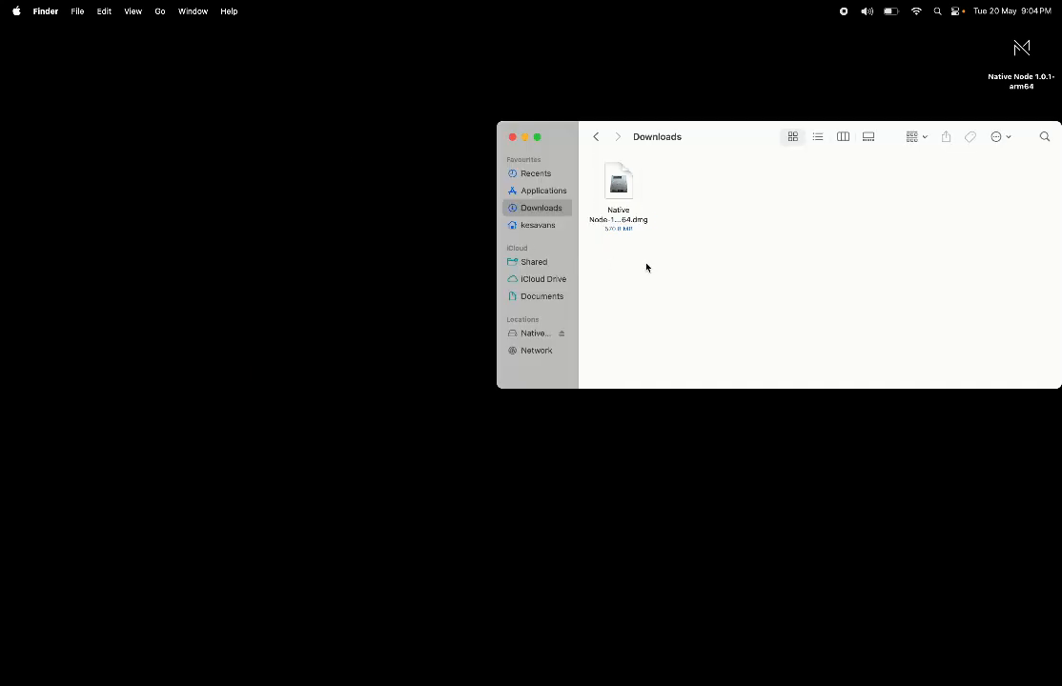
pyautogui.click(546, 192)
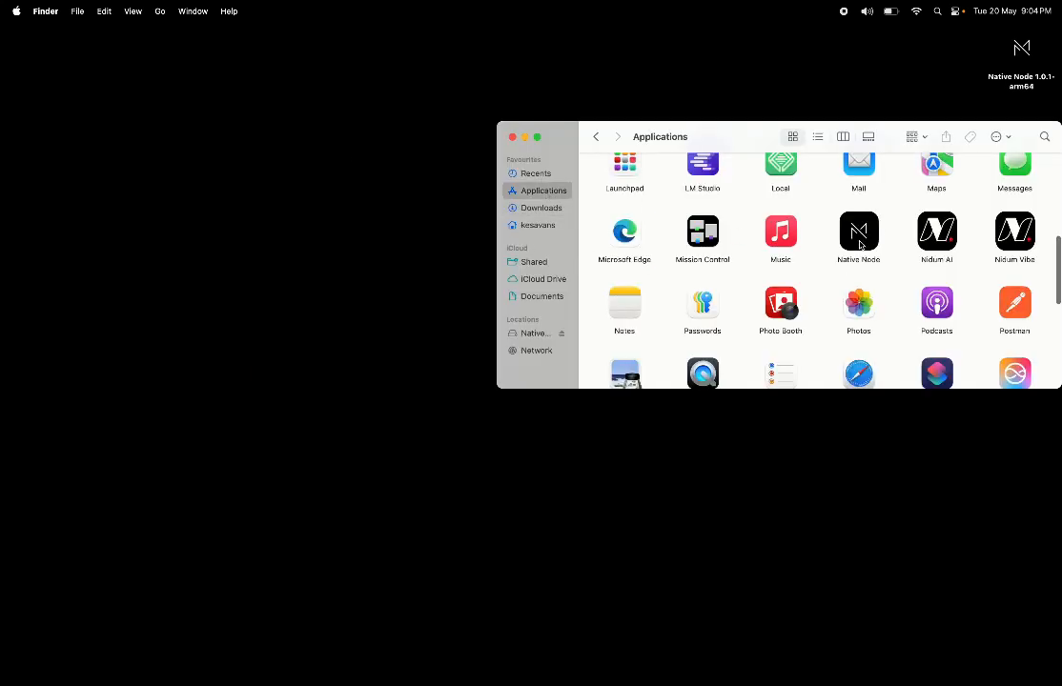
pyautogui.click(859, 238)
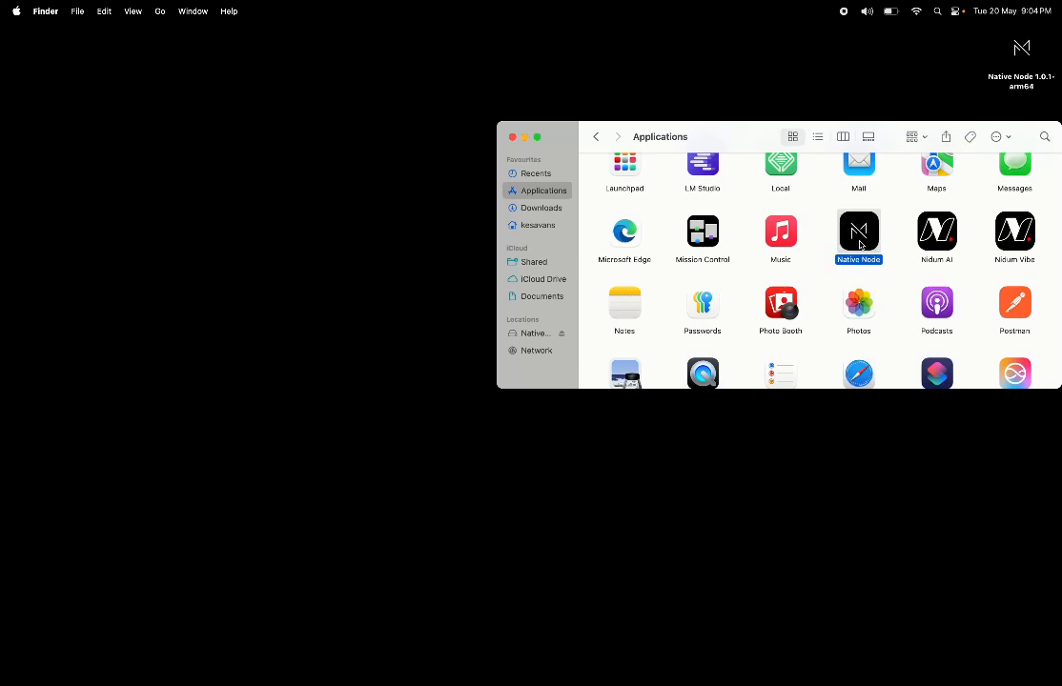
pyautogui.doubleClick(858, 238)
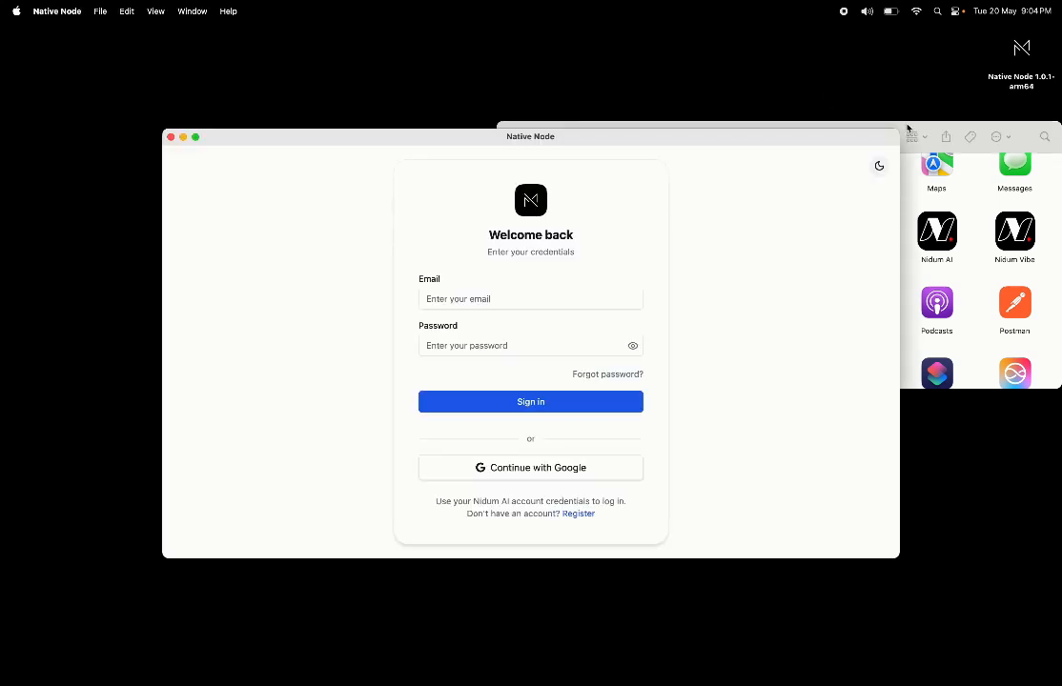
# Step: Close the Finder window and expand the Native Node sign-in window to full screen
pyautogui.click(932, 133)
pyautogui.click(512, 138)
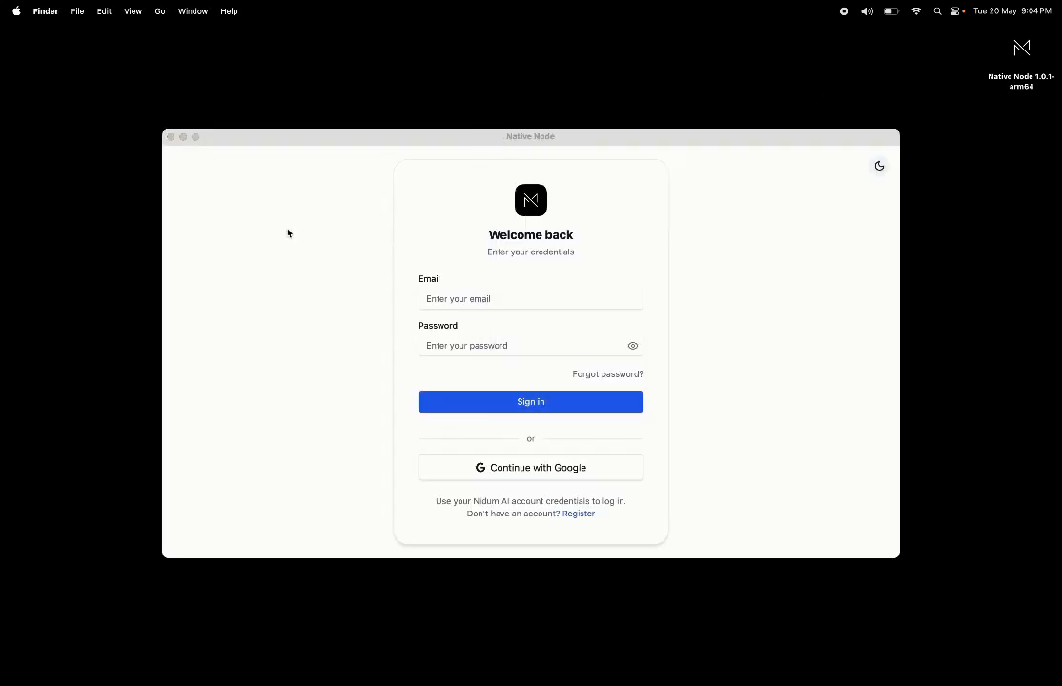
pyautogui.click(195, 138)
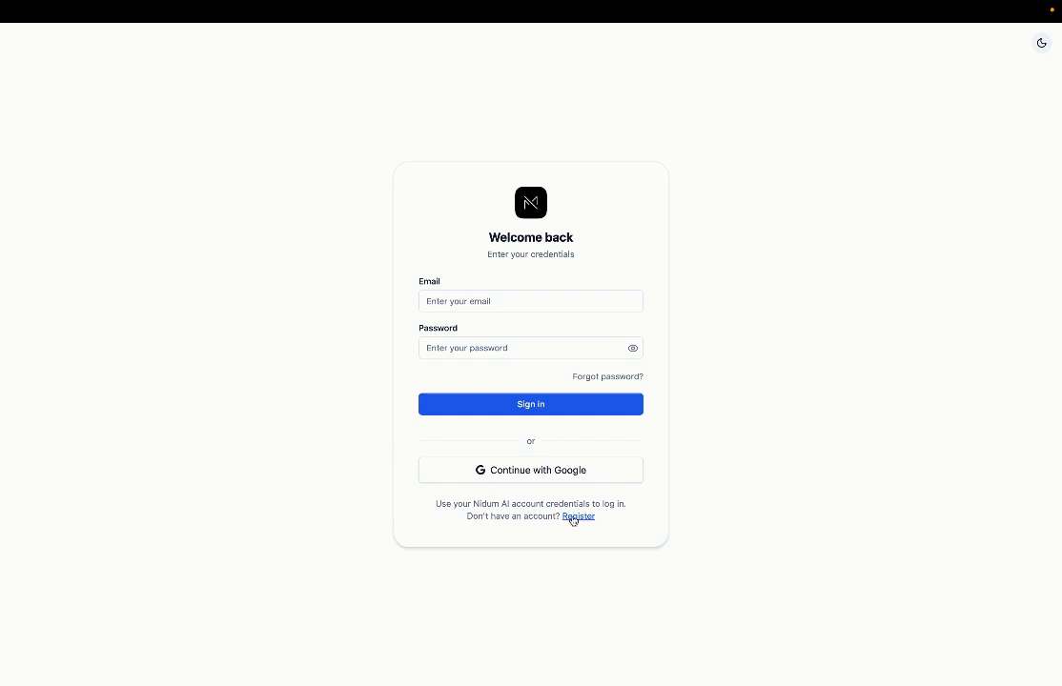
# Step: Sign in with the demo account's e-mail and password
pyautogui.click(487, 305)
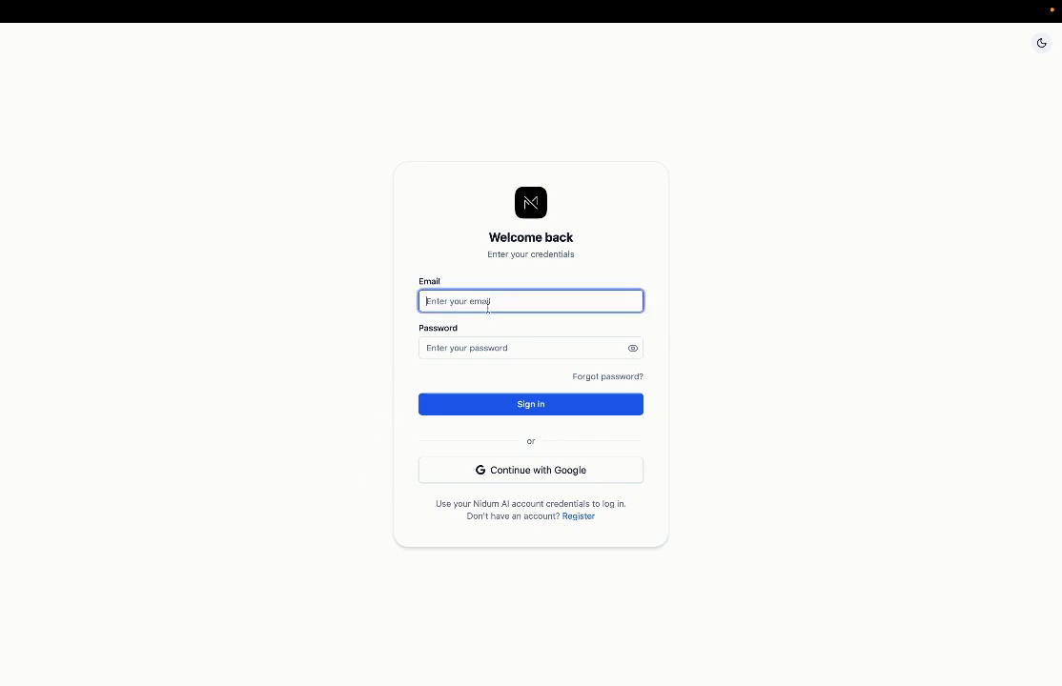
pyautogui.press('Tab')
pyautogui.write('d•••••••••')
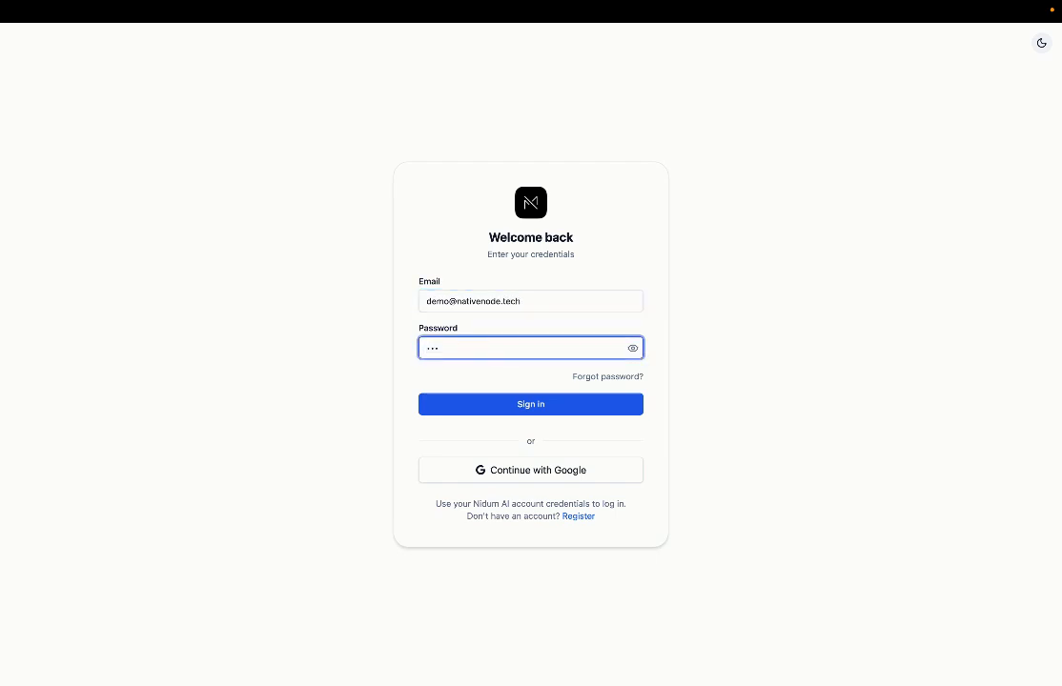
pyautogui.press('Return')
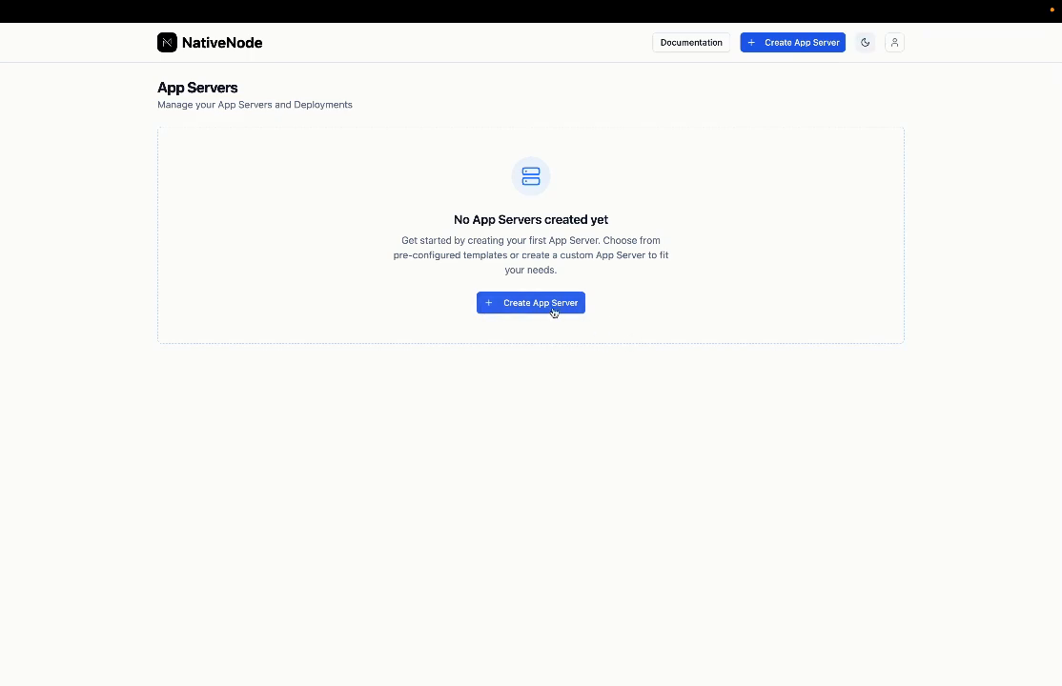
# Step: Start a new app server and name it 'app 1'
pyautogui.click(554, 306)
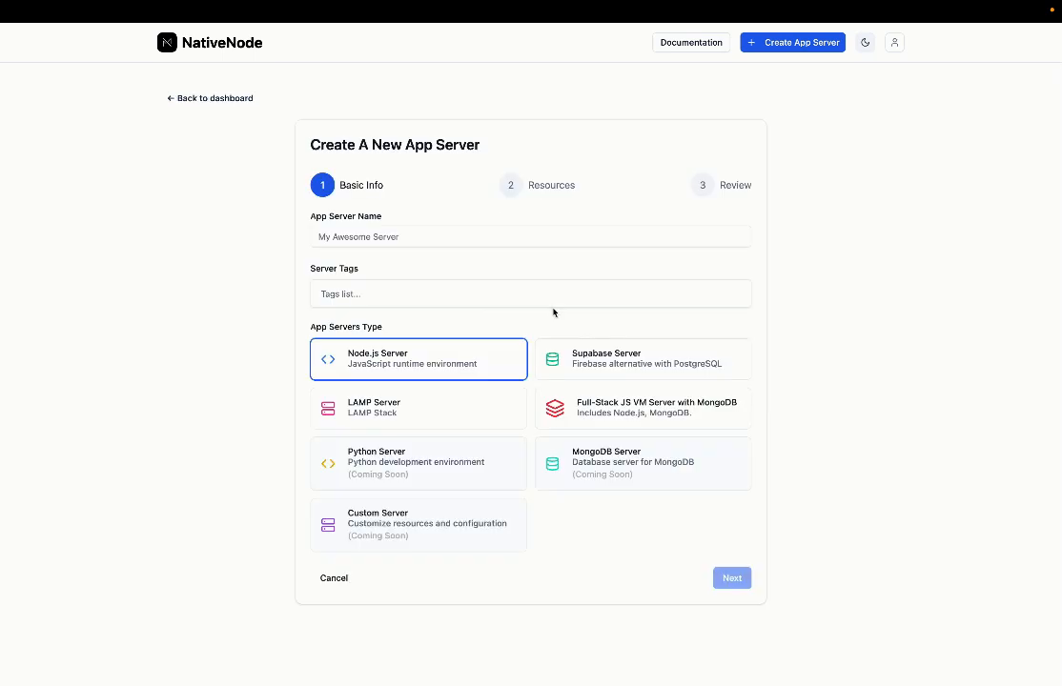
pyautogui.click(465, 236)
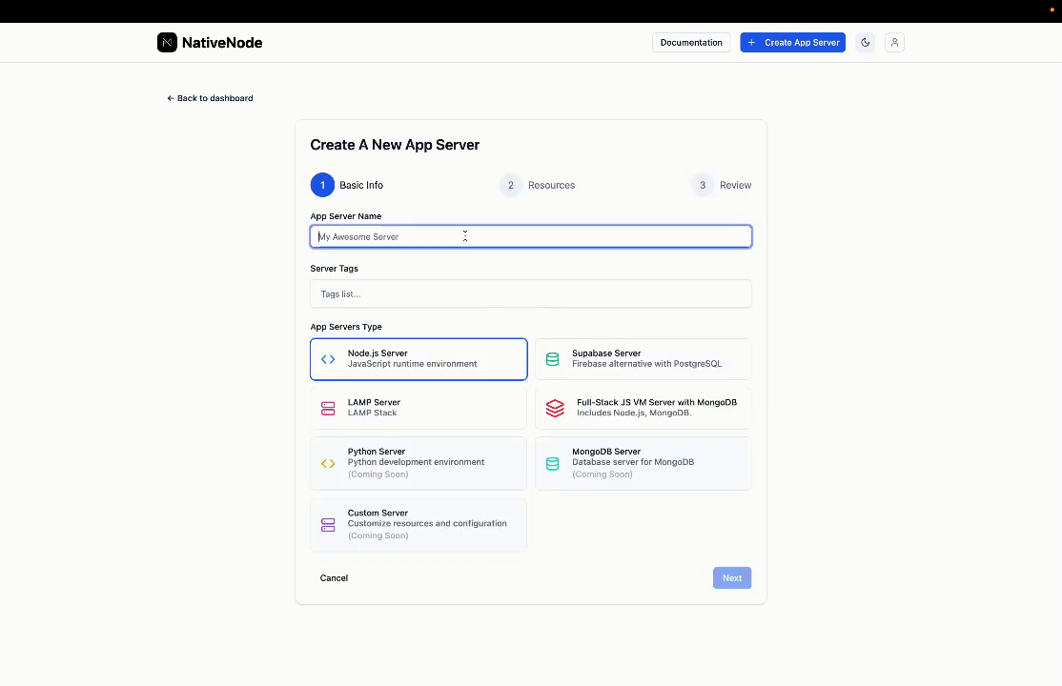
pyautogui.write('app')
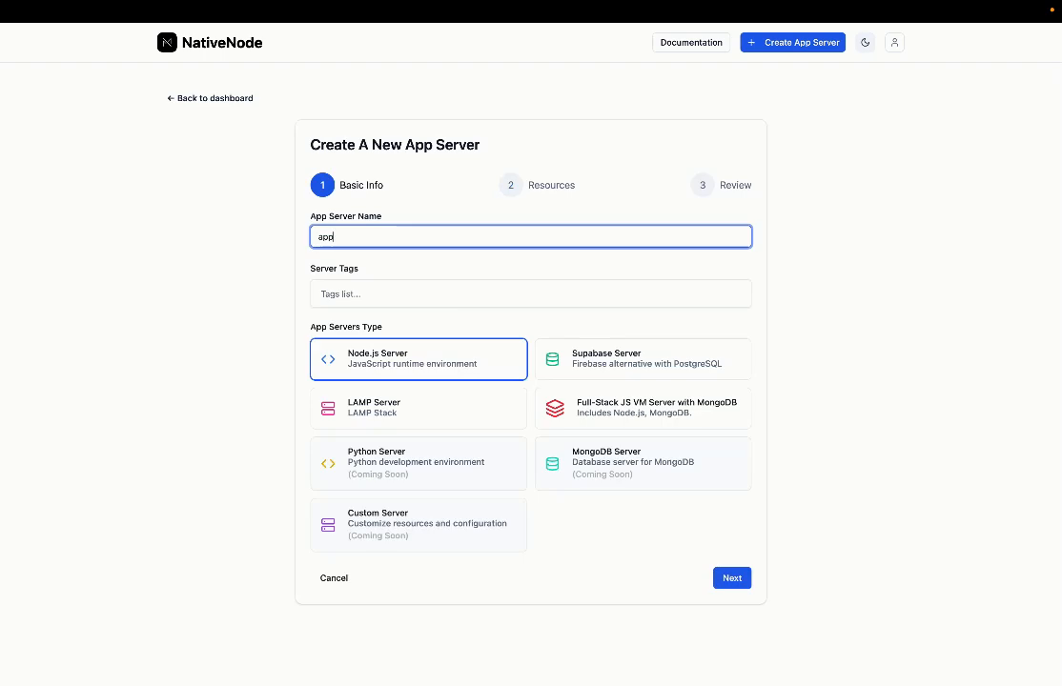
pyautogui.write(' 1')
# Step: Tag the server with react and javascript, keeping the Node.js Server type, and continue
pyautogui.click(423, 298)
pyautogui.write('n')
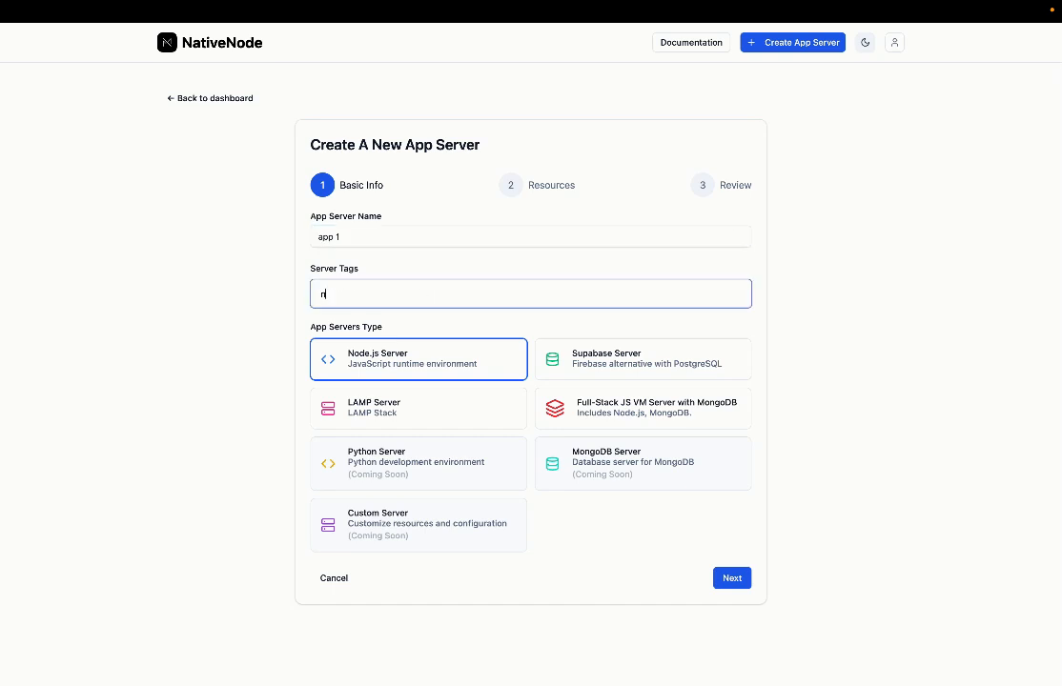
pyautogui.press('BackSpace')
pyautogui.write('react')
pyautogui.press('Return')
pyautogui.write('javascript')
pyautogui.press('Return')
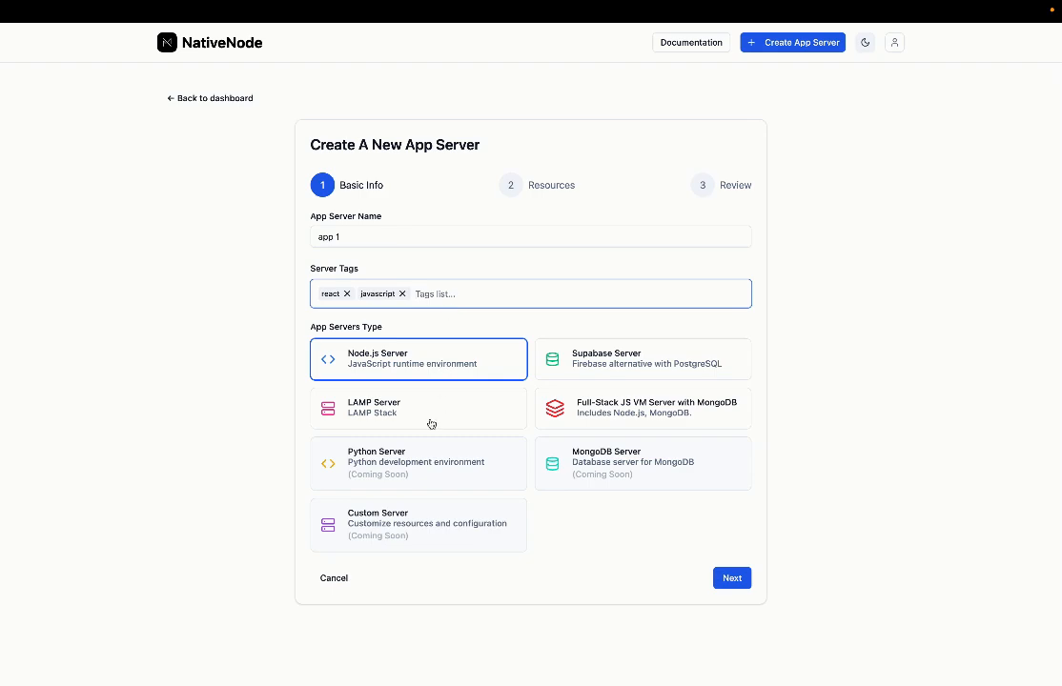
pyautogui.click(740, 582)
# Step: Give 'app 1' Enterprise resources (16 cores, 24 GB RAM), review, and create the server
pyautogui.click(593, 383)
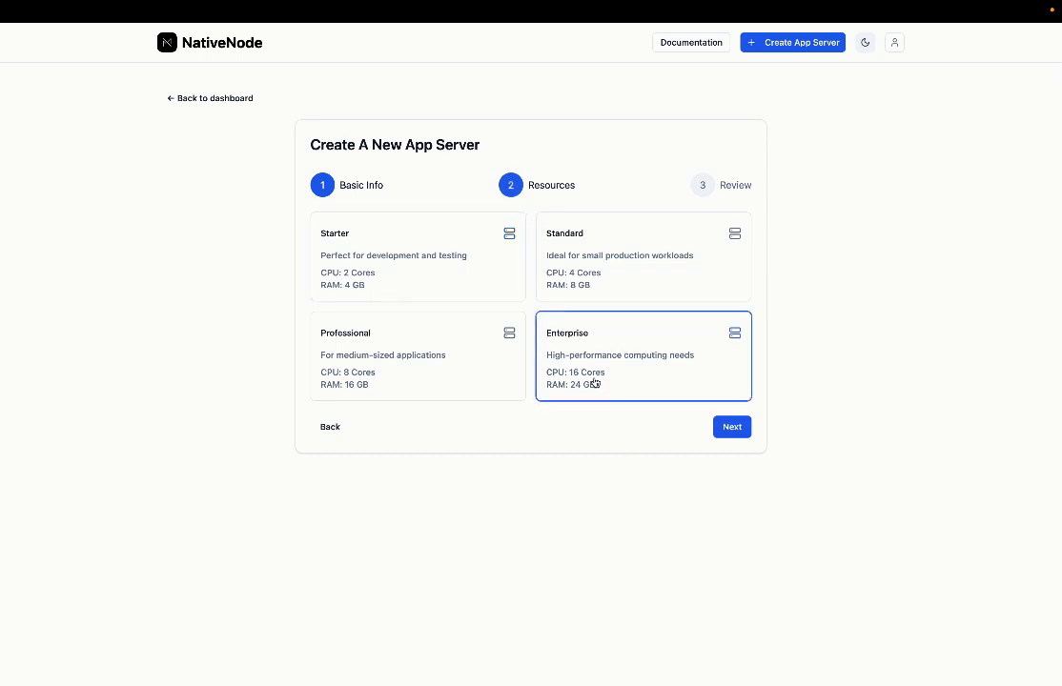
pyautogui.click(732, 428)
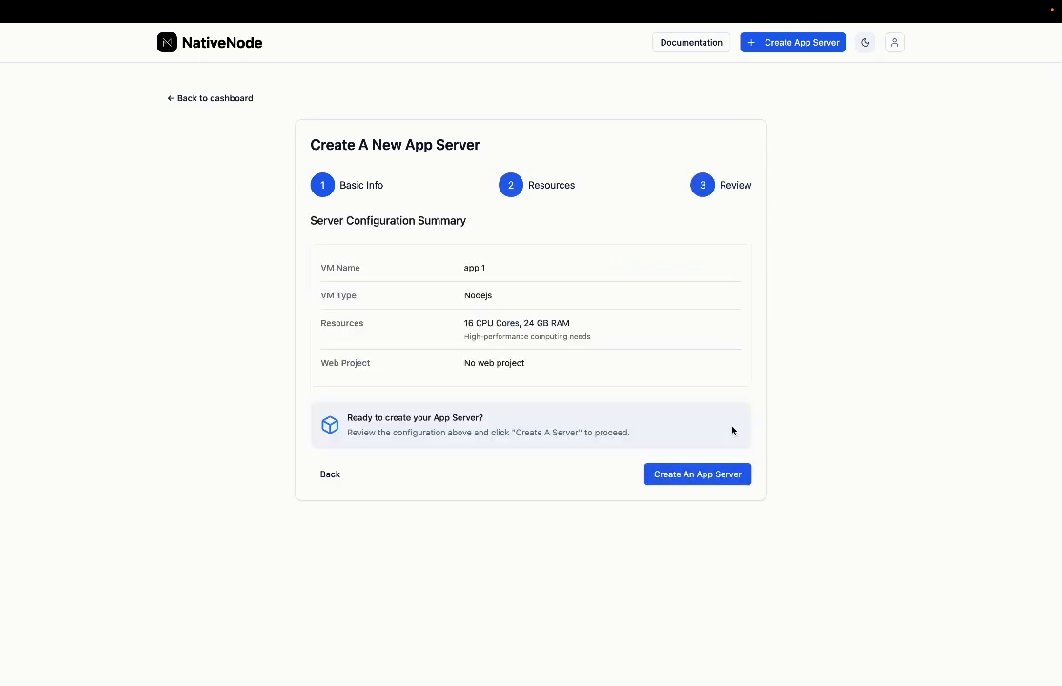
pyautogui.click(328, 475)
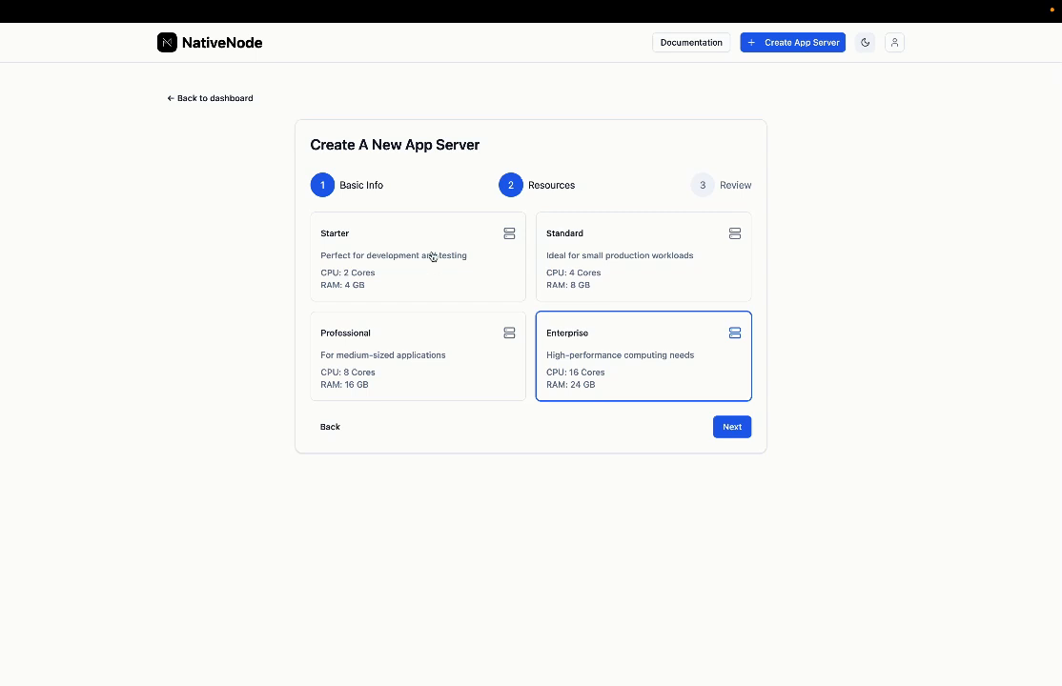
pyautogui.click(730, 435)
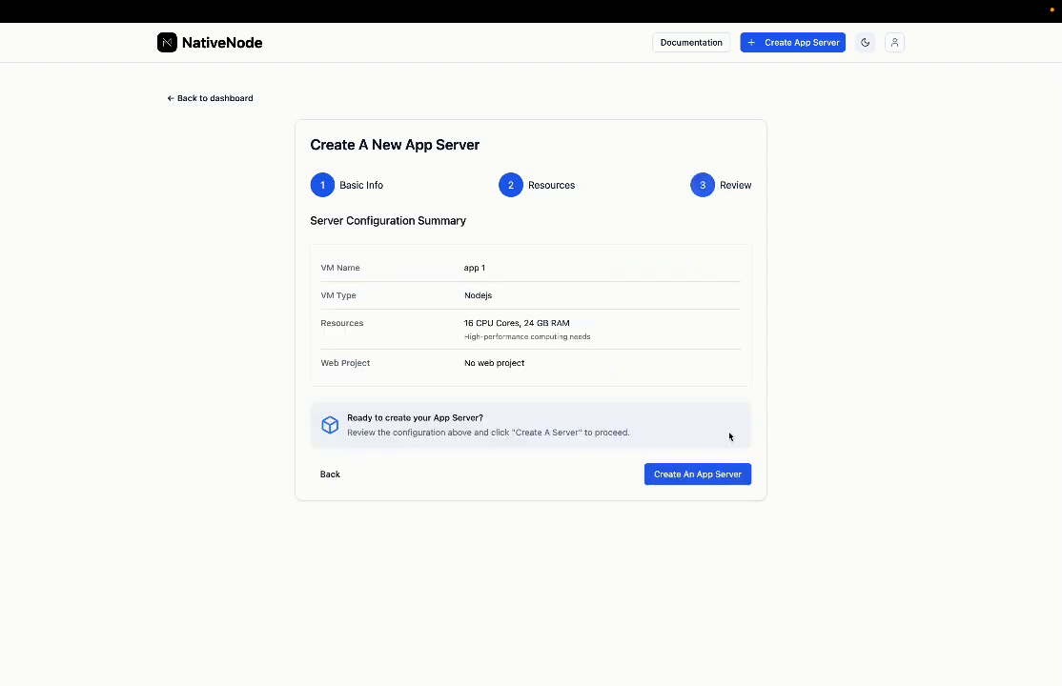
pyautogui.click(689, 482)
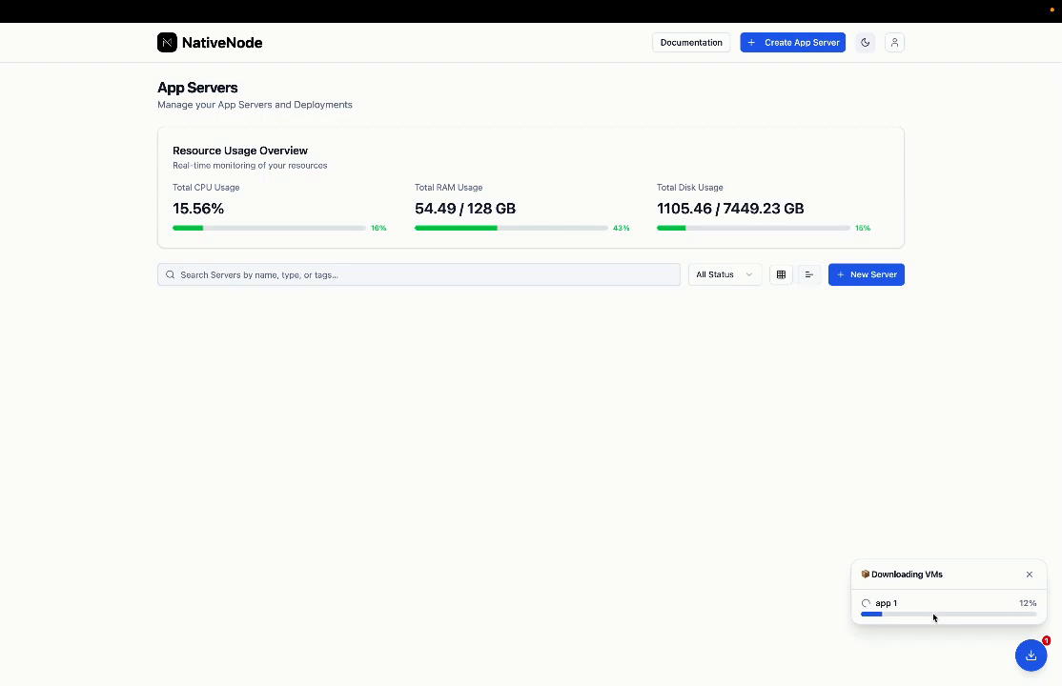
pyautogui.hotkey('ctrl', 'Right')
# Step: Scroll to the top of nativenode.tech, then switch to the Nidum.AI chat tab via Lovable
pyautogui.scroll(10, 557, 483)
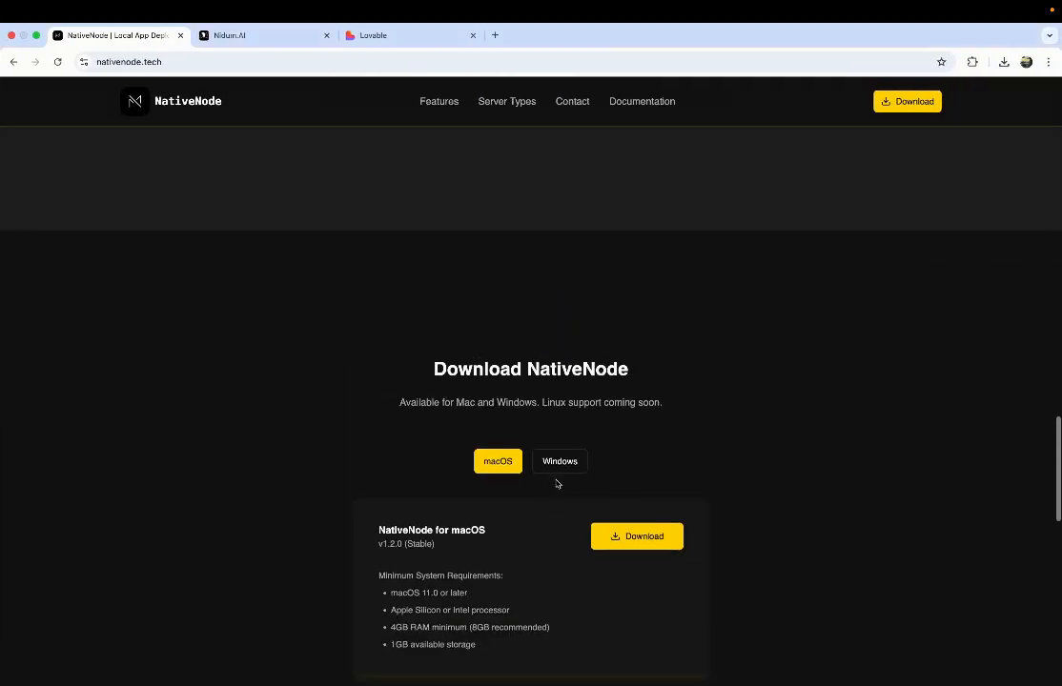
pyautogui.scroll(10, 555, 479)
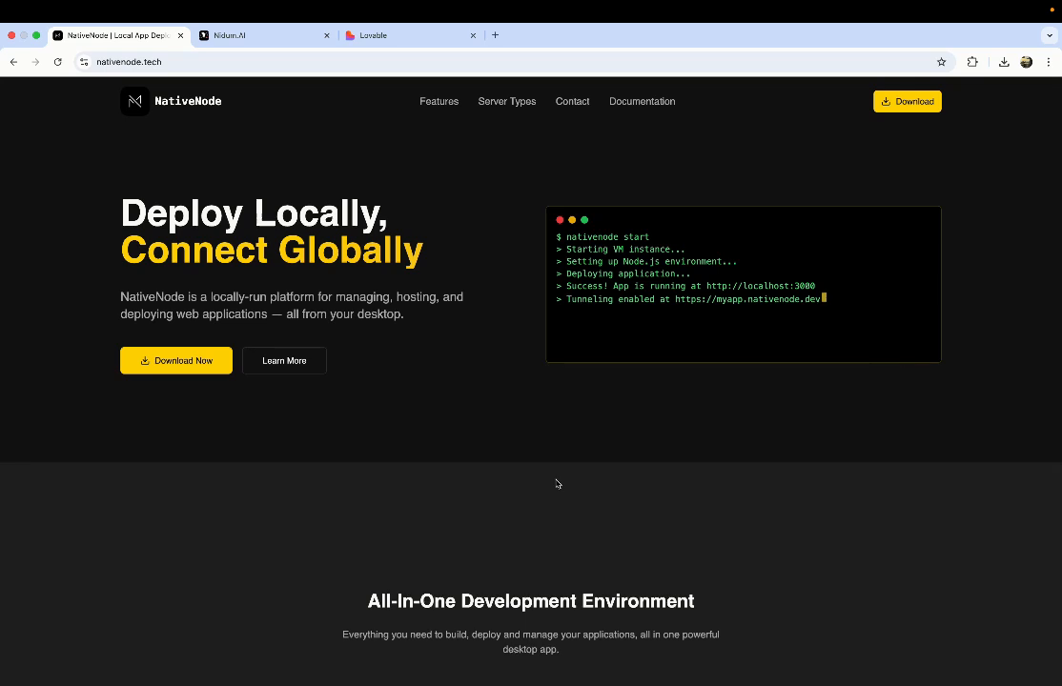
pyautogui.click(400, 36)
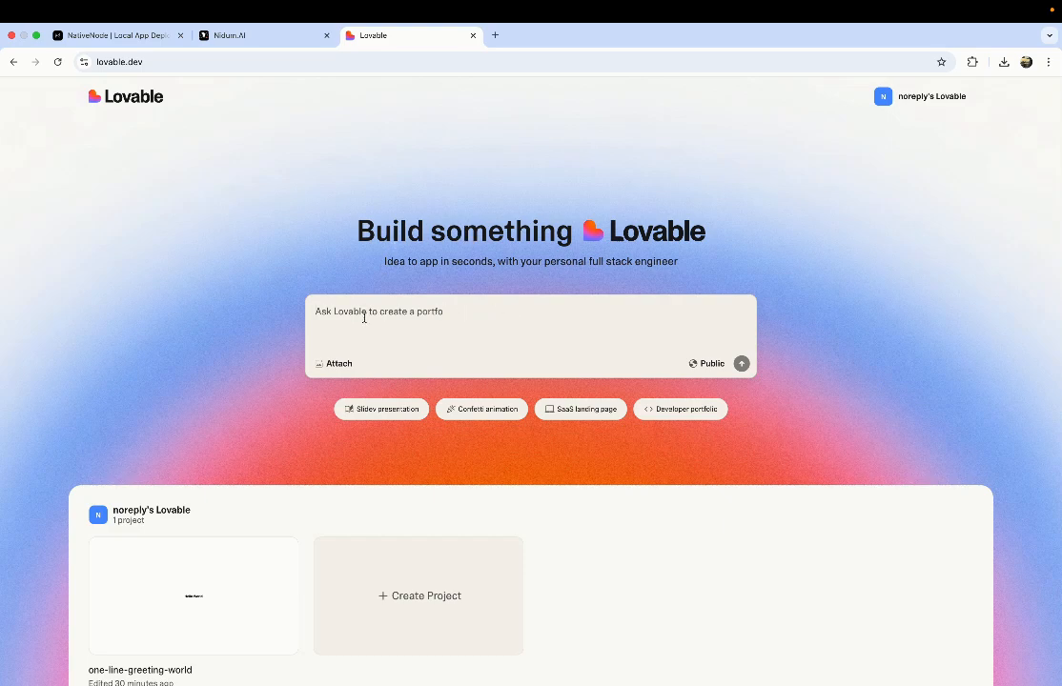
pyautogui.click(250, 36)
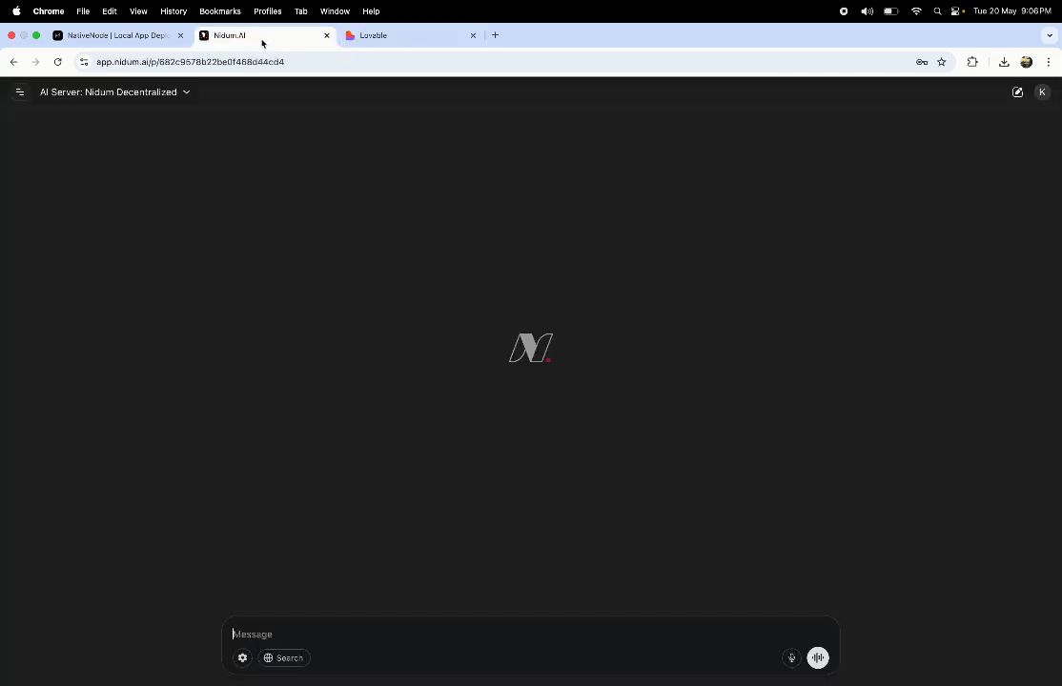
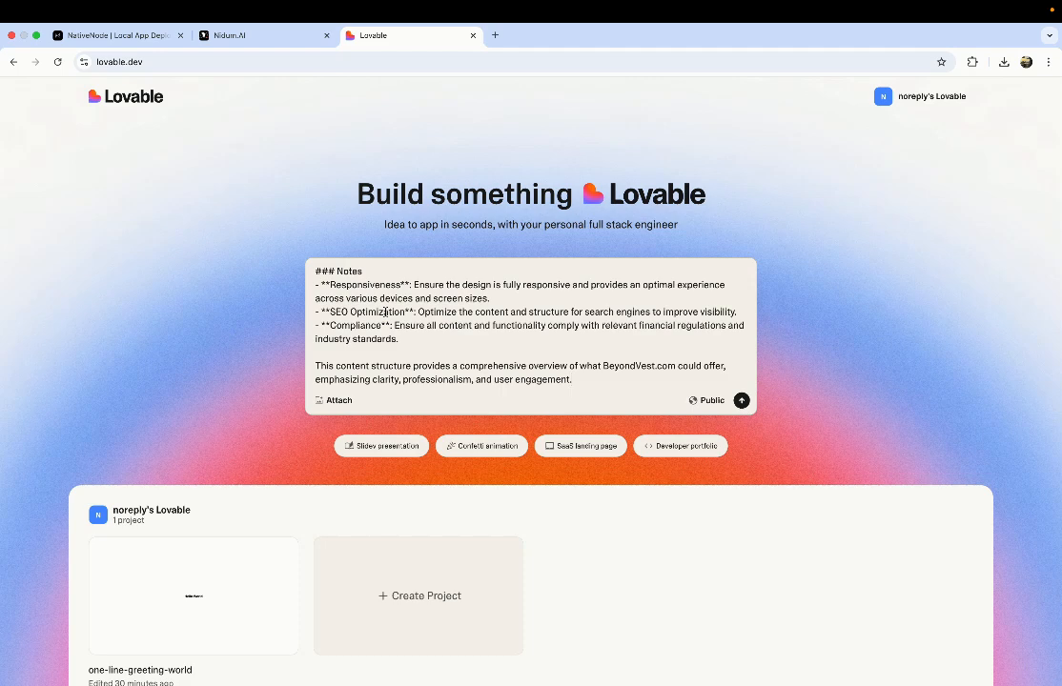
# Step: Send the BeyondVest brief to Lovable, then return to the NativeNode dashboard
pyautogui.press('Return')
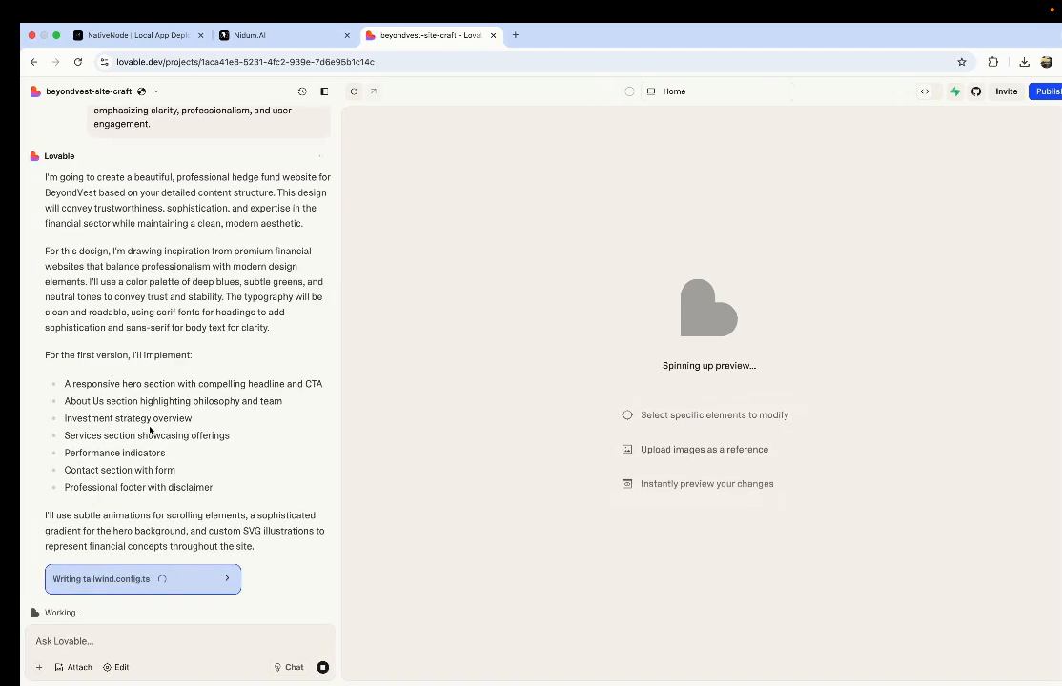
pyautogui.hotkey('ctrl', 'Left')
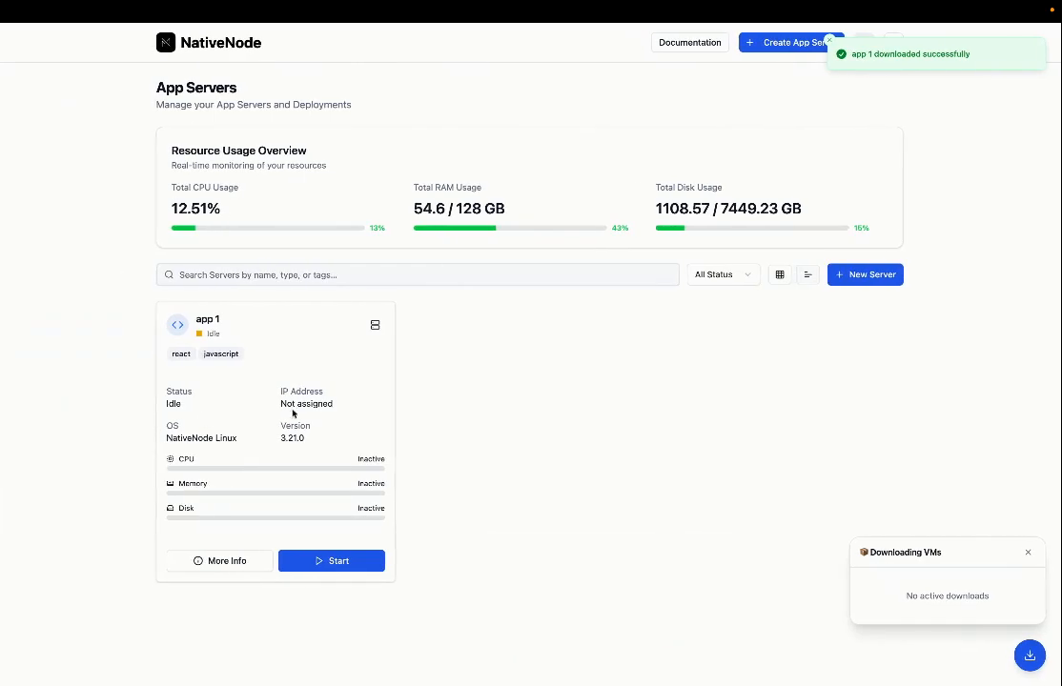
# Step: Open app 1, browse its Network & Domain, File System and Deploy Manager sections, and start its server
pyautogui.click(1028, 552)
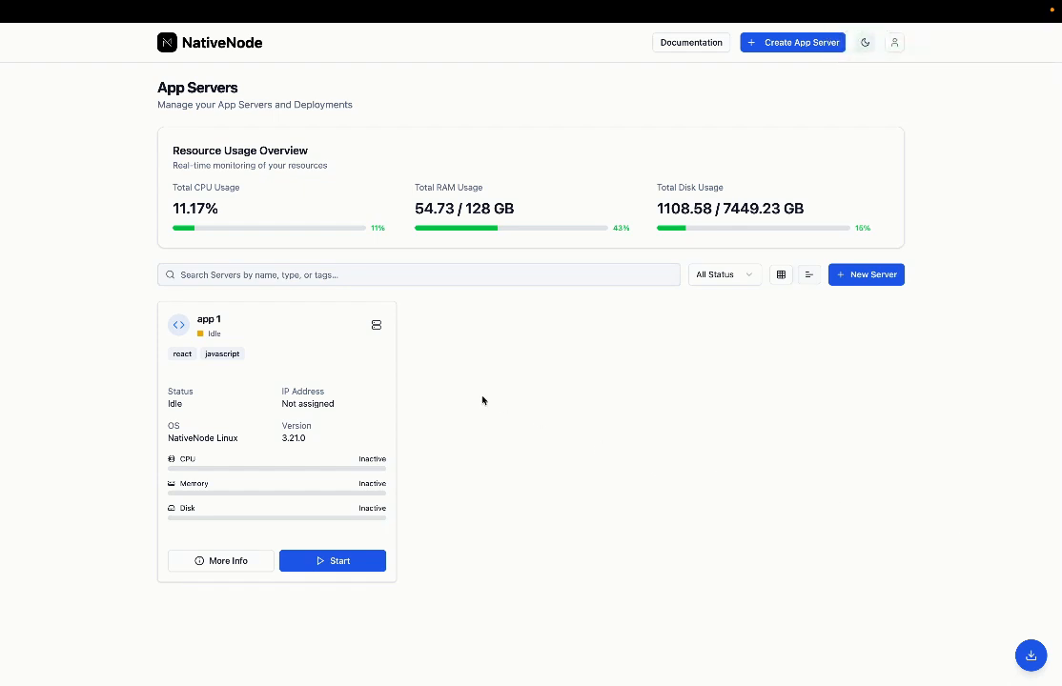
pyautogui.click(334, 371)
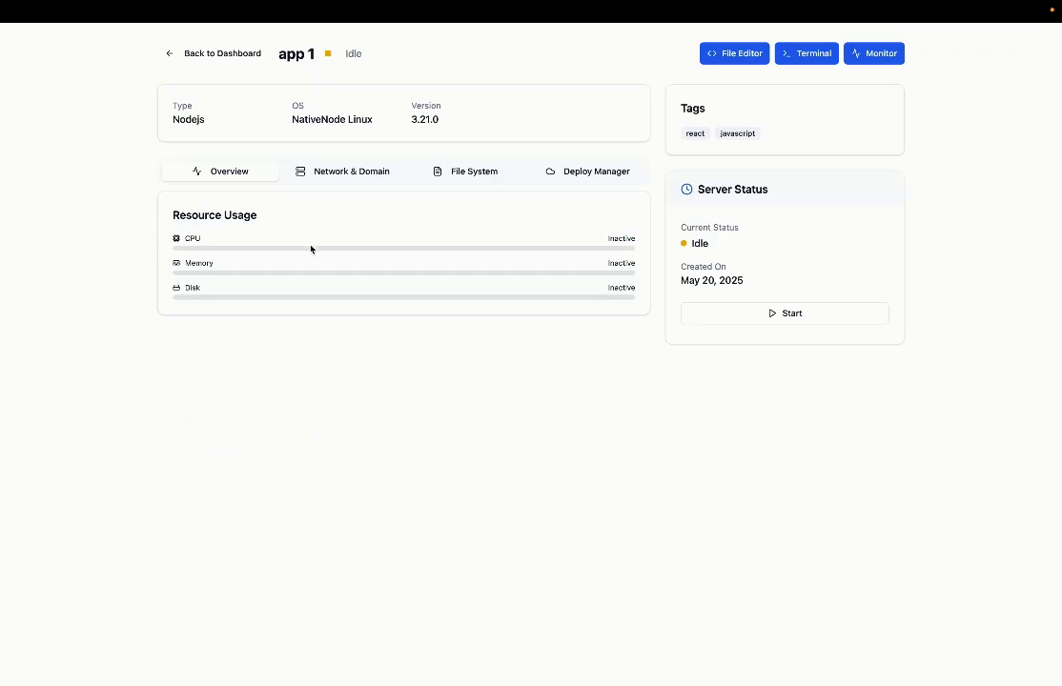
pyautogui.click(320, 174)
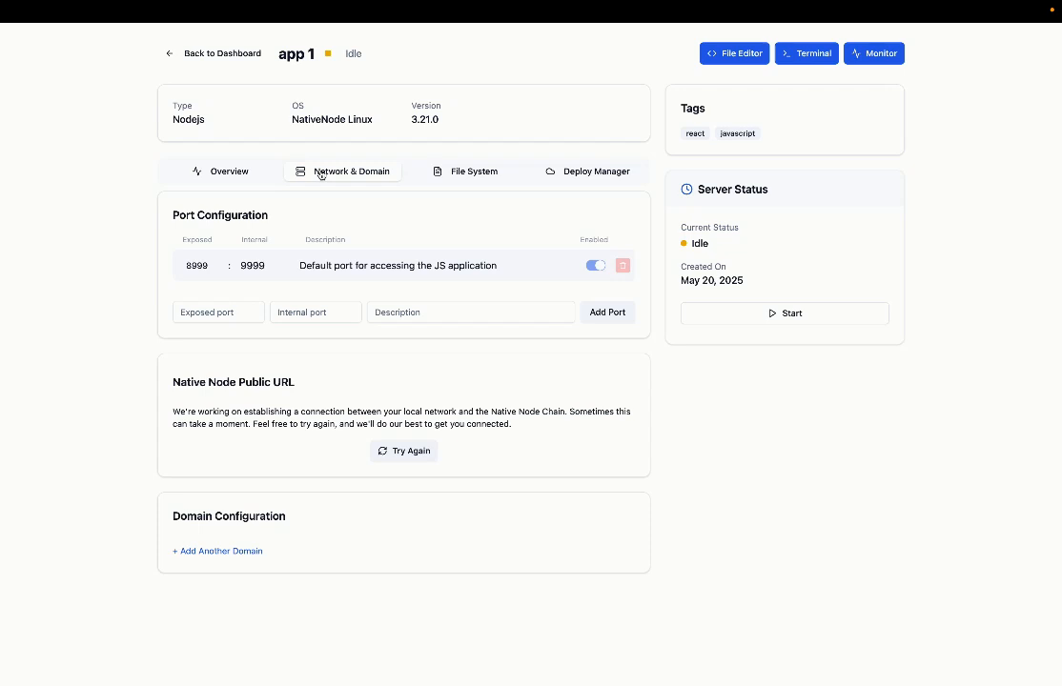
pyautogui.click(464, 173)
pyautogui.click(583, 172)
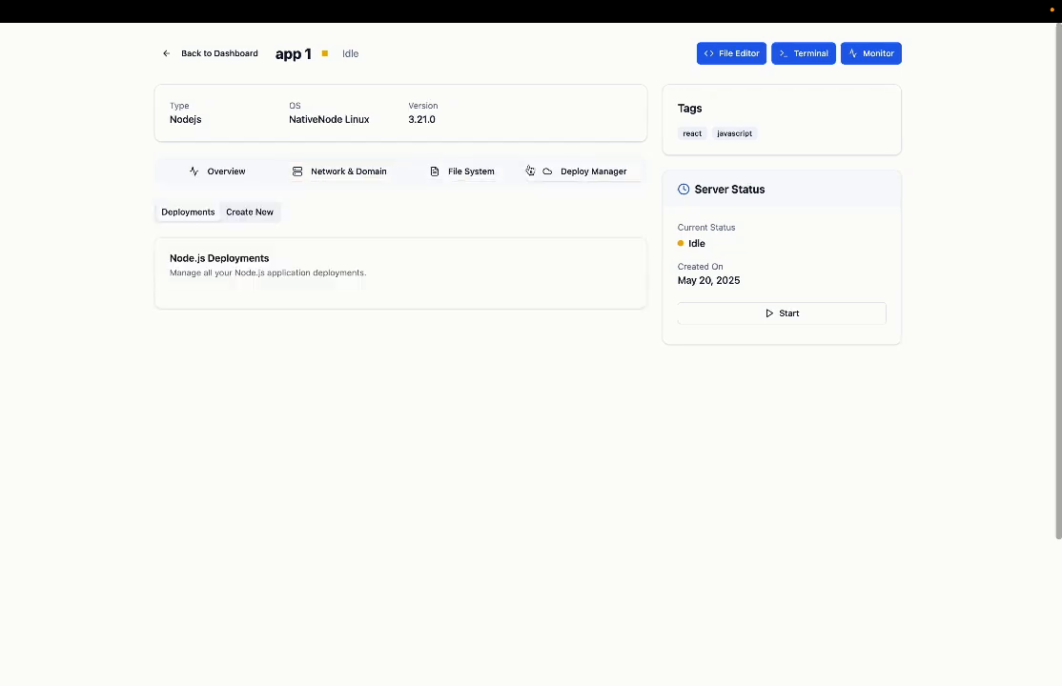
pyautogui.click(241, 174)
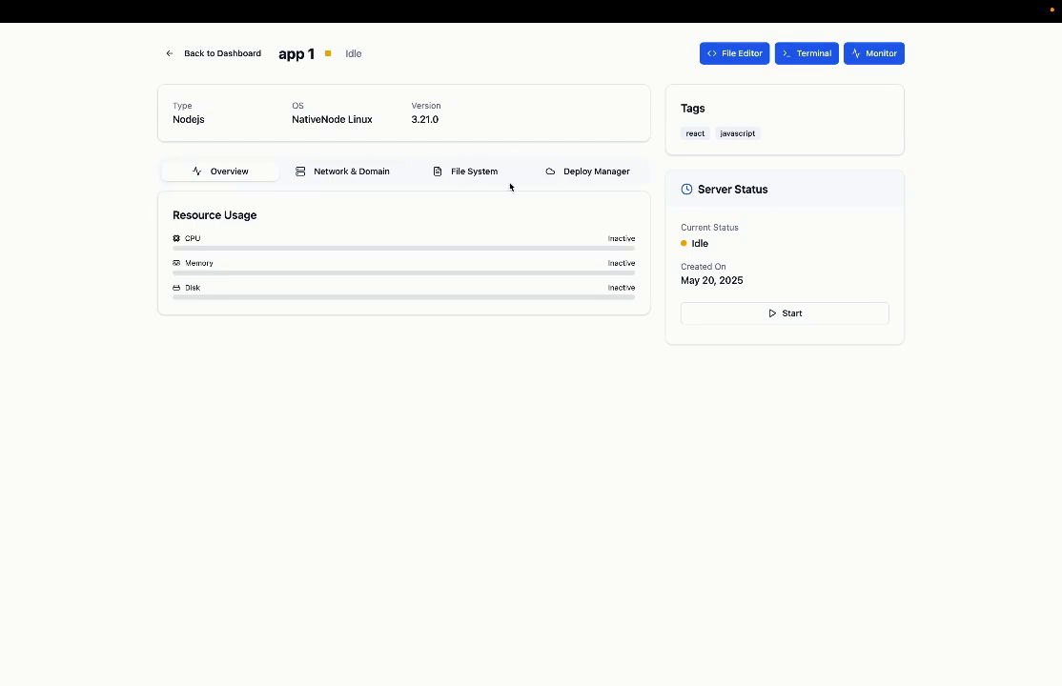
pyautogui.click(773, 315)
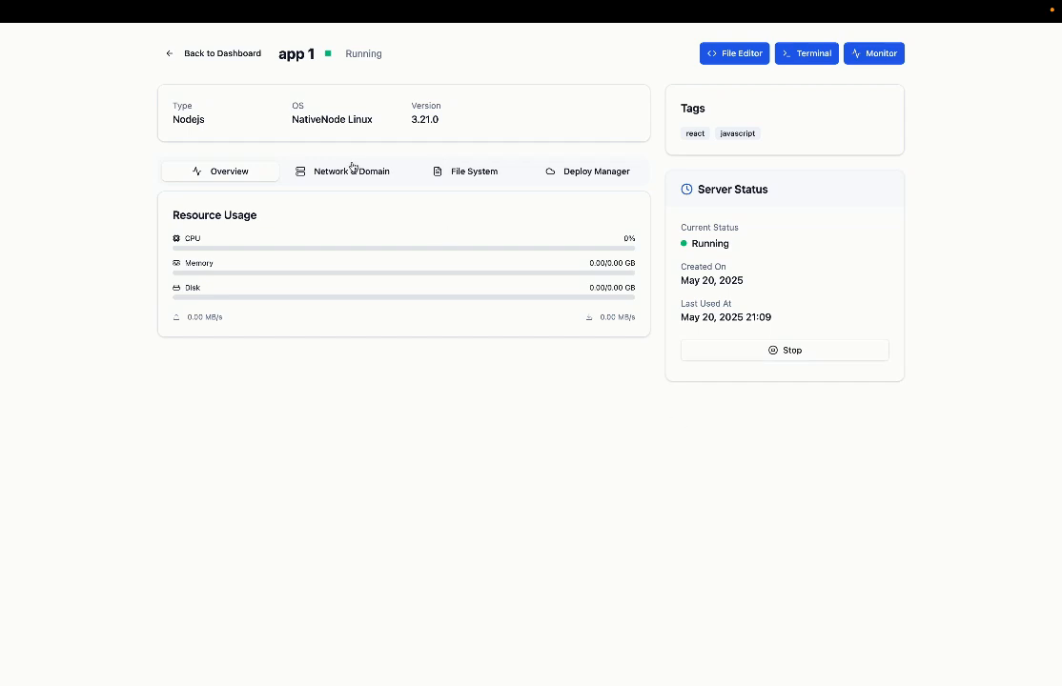
# Step: Once app 1 shows Running, go back to the dashboard and reopen app 1's detail page
pyautogui.click(215, 57)
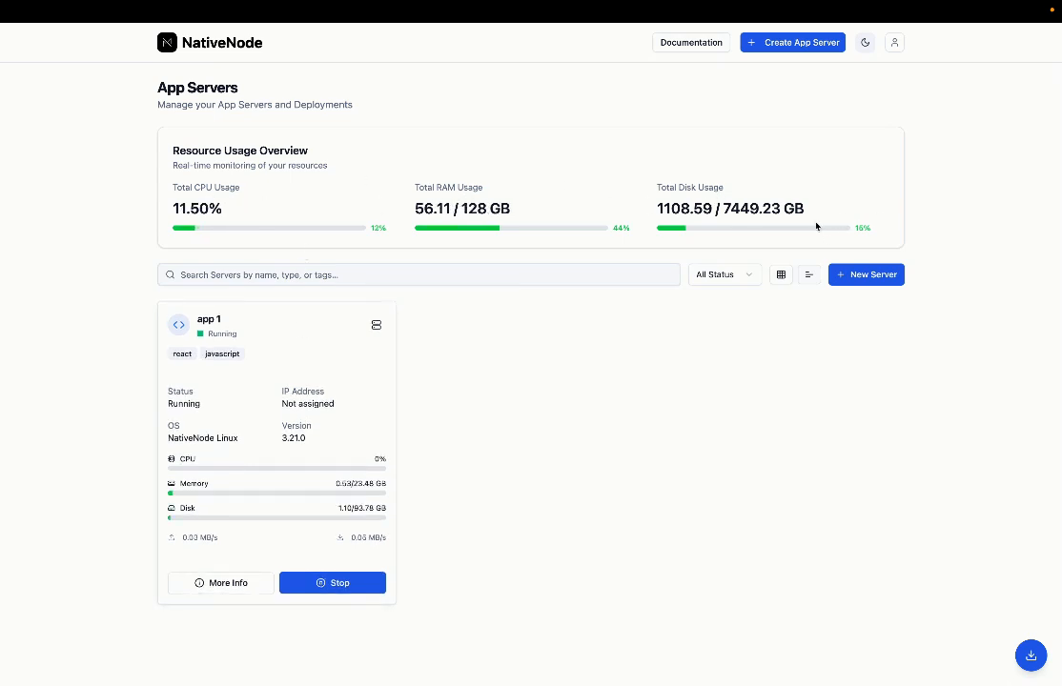
pyautogui.click(320, 400)
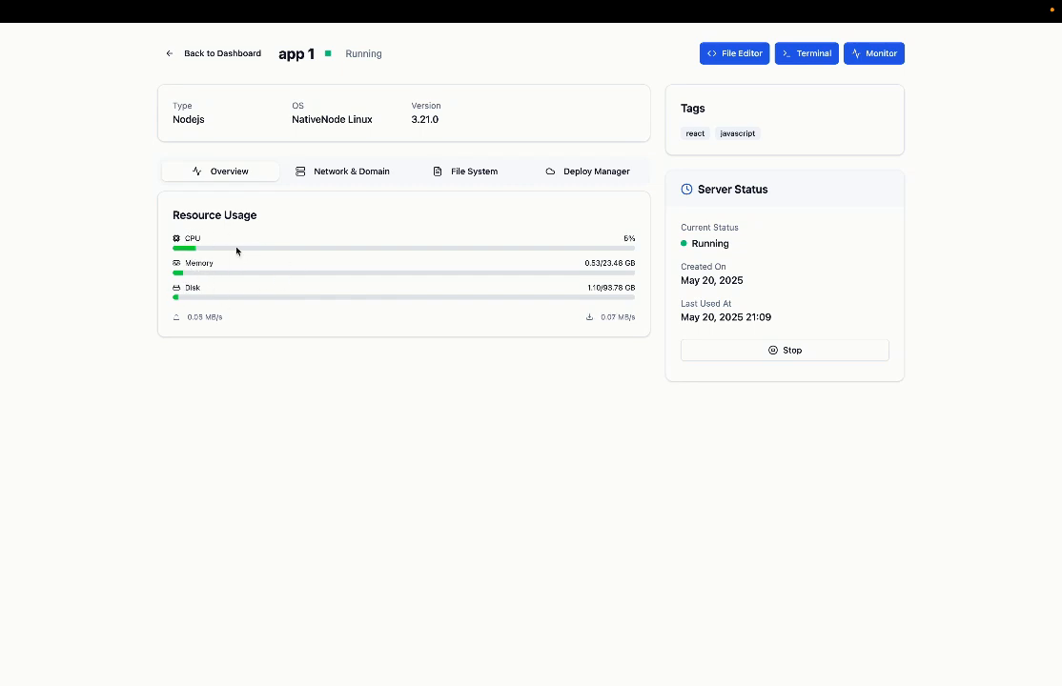
# Step: Browse app 1's network settings and nativenode folder, then open a new Git deployment form
pyautogui.click(372, 173)
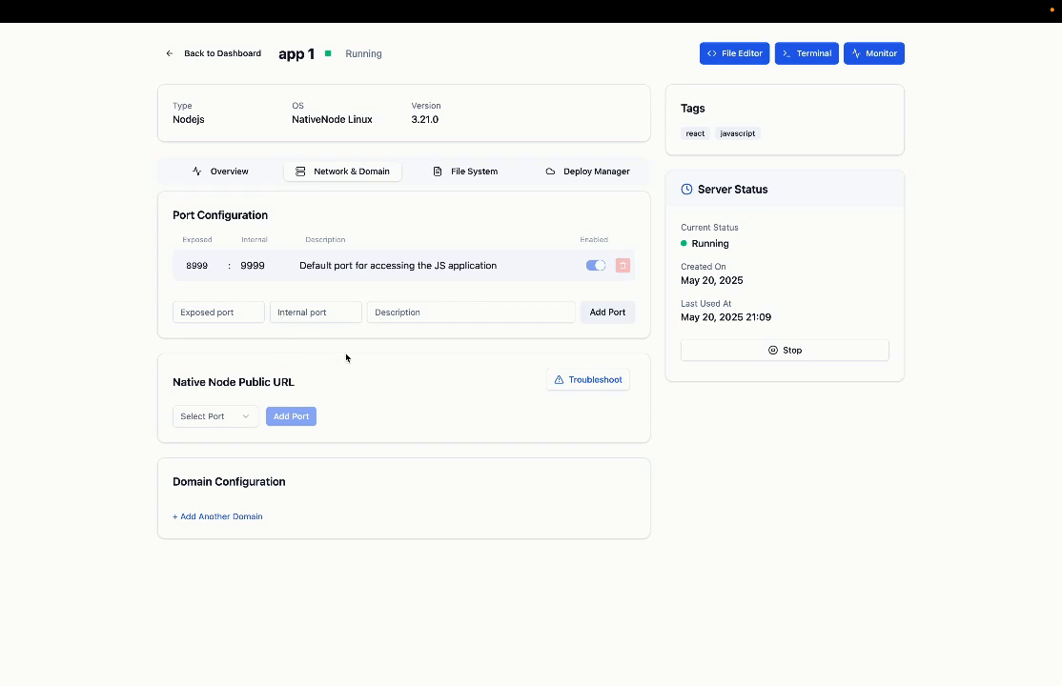
pyautogui.click(438, 176)
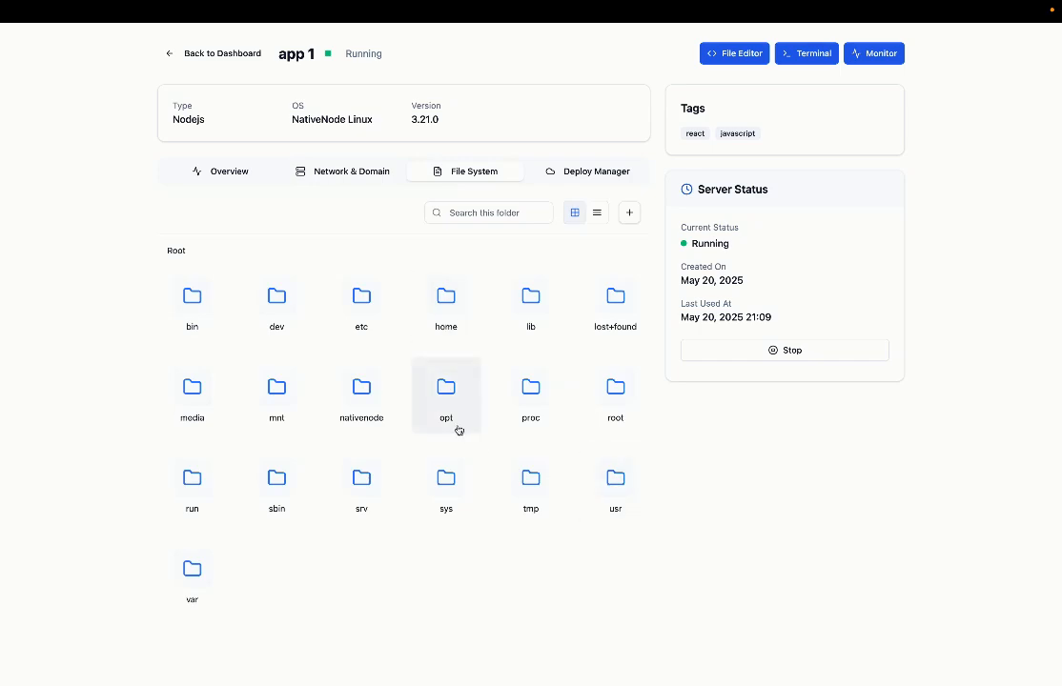
pyautogui.click(360, 393)
pyautogui.doubleClick(358, 395)
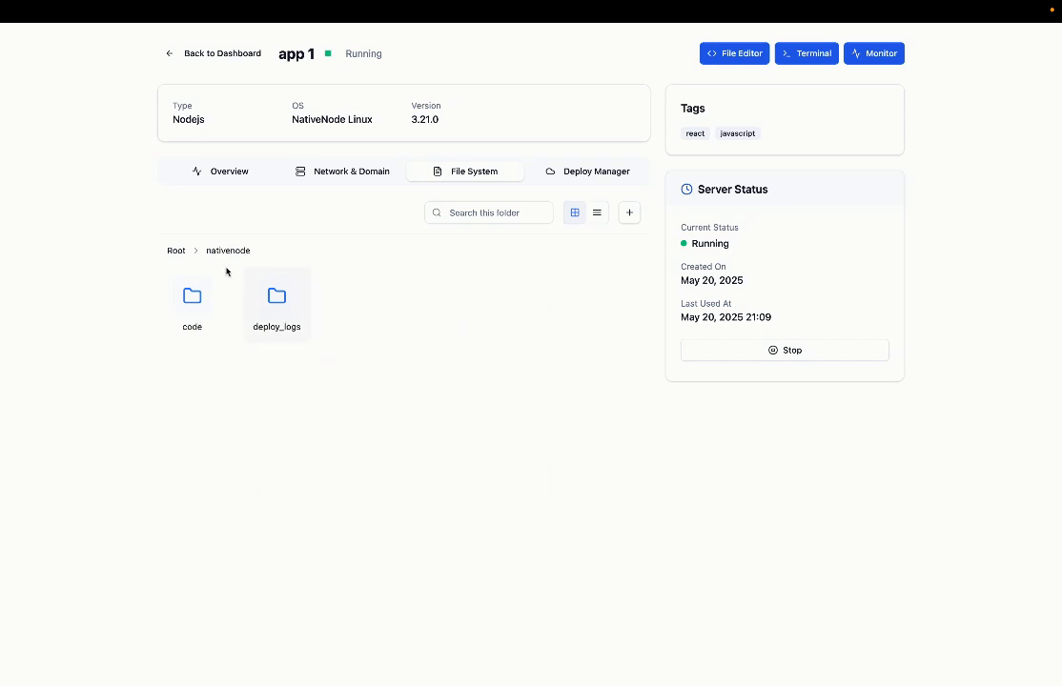
pyautogui.click(174, 251)
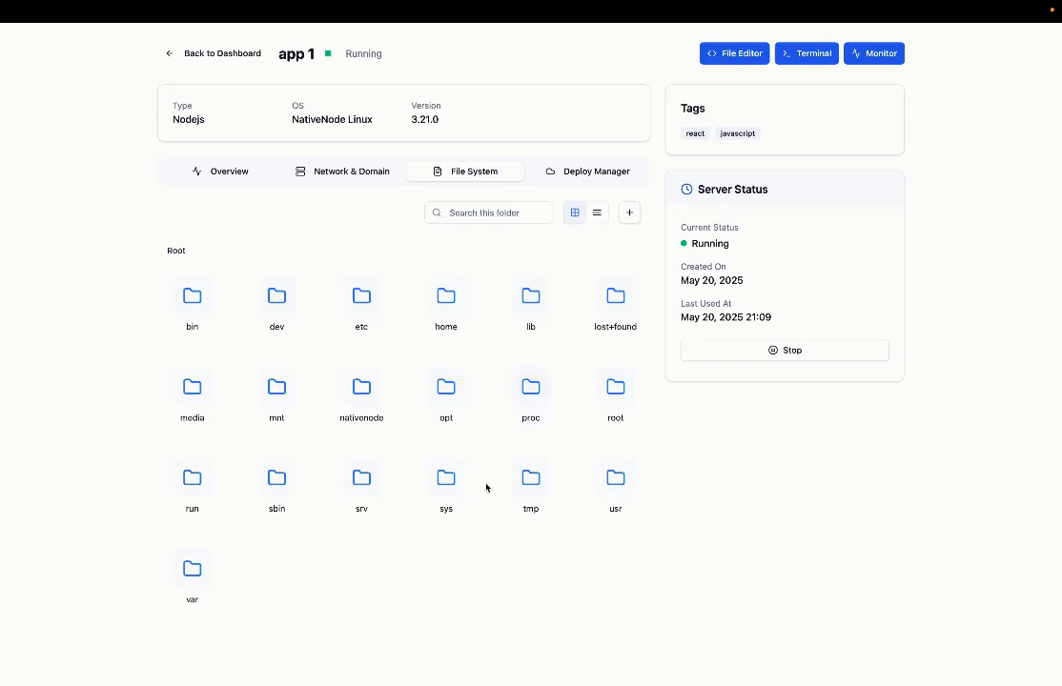
pyautogui.click(571, 179)
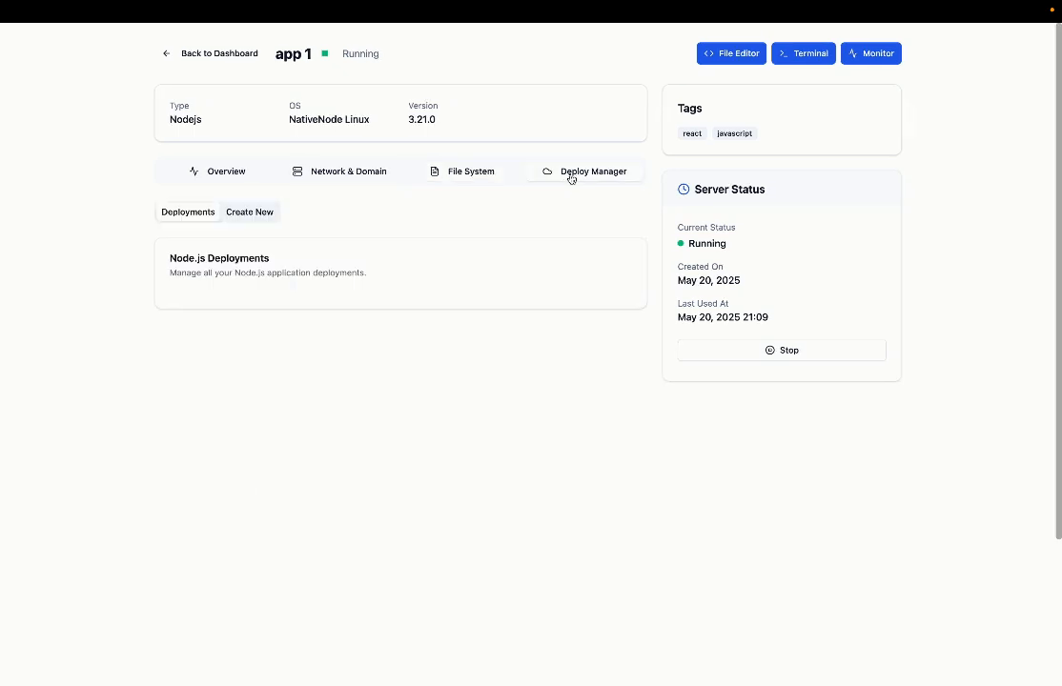
pyautogui.click(259, 213)
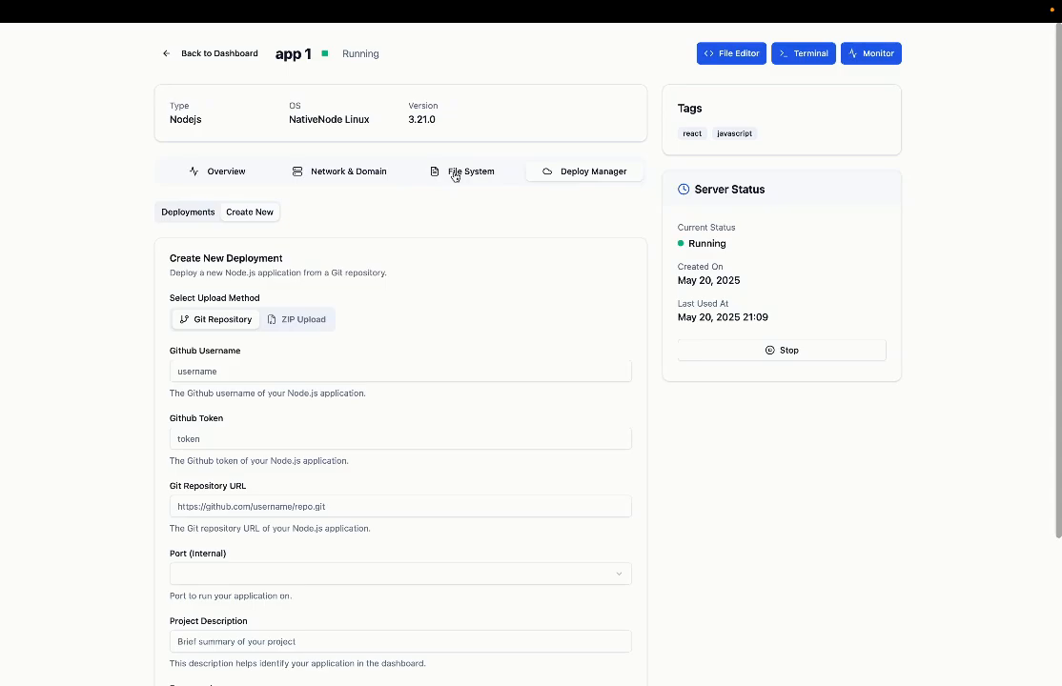
pyautogui.hotkey('ctrl', 'Right')
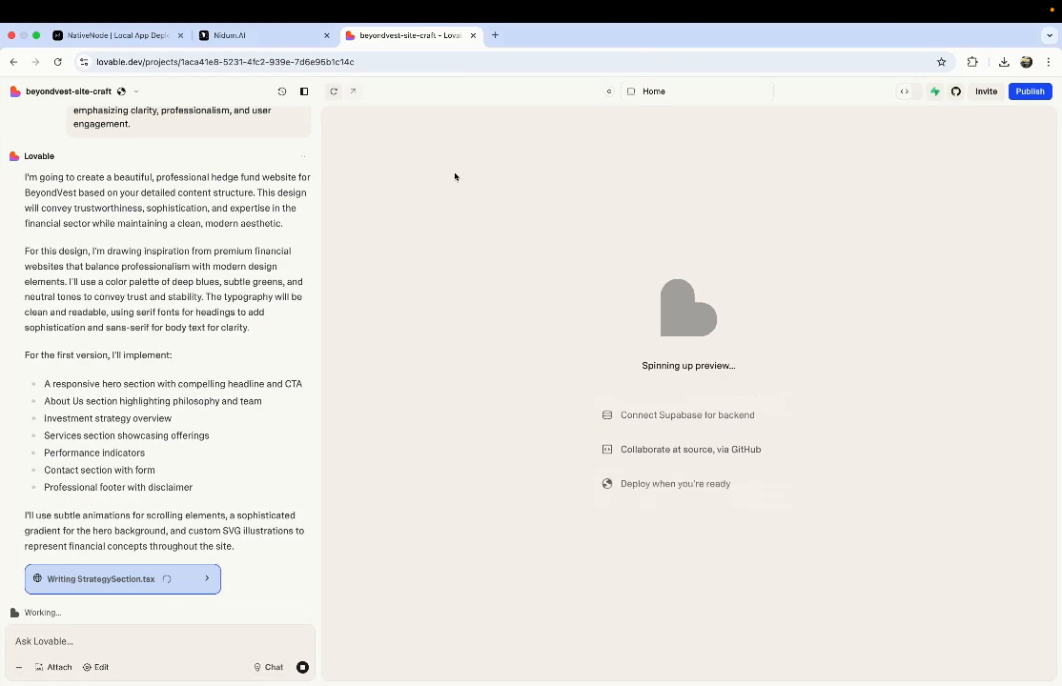
pyautogui.hotkey('ctrl', 'Left')
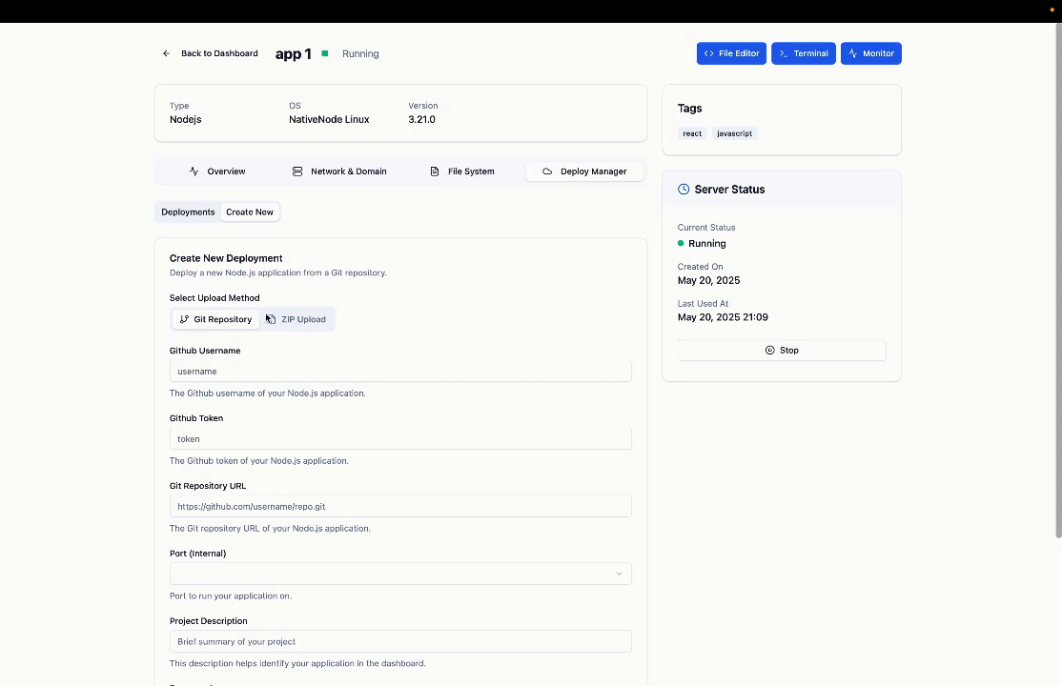
pyautogui.click(287, 507)
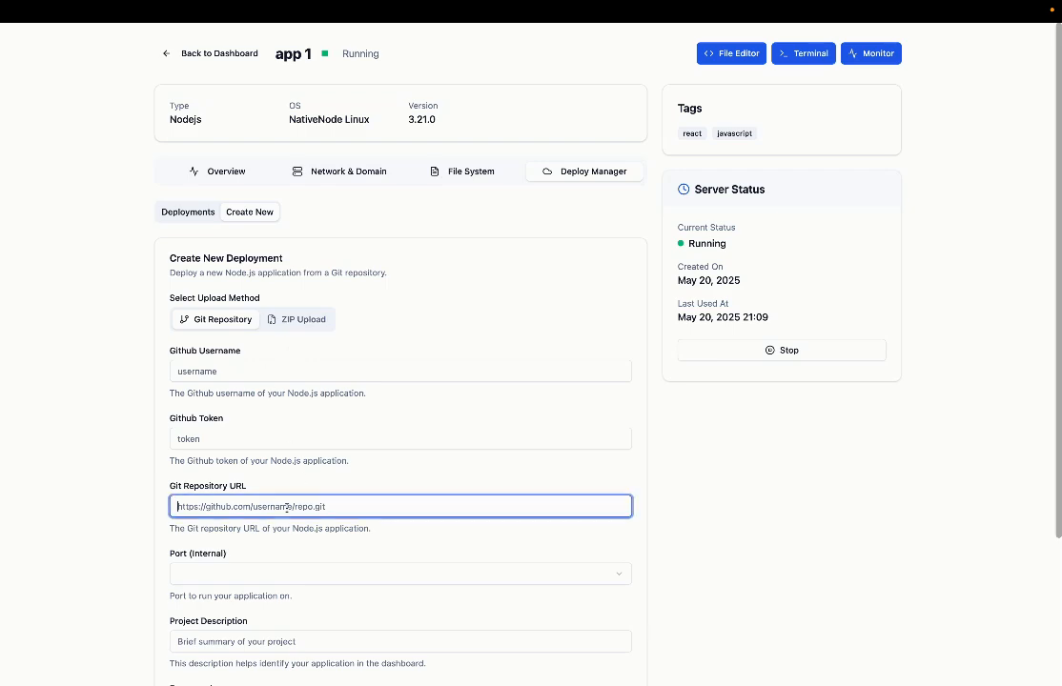
pyautogui.click(286, 577)
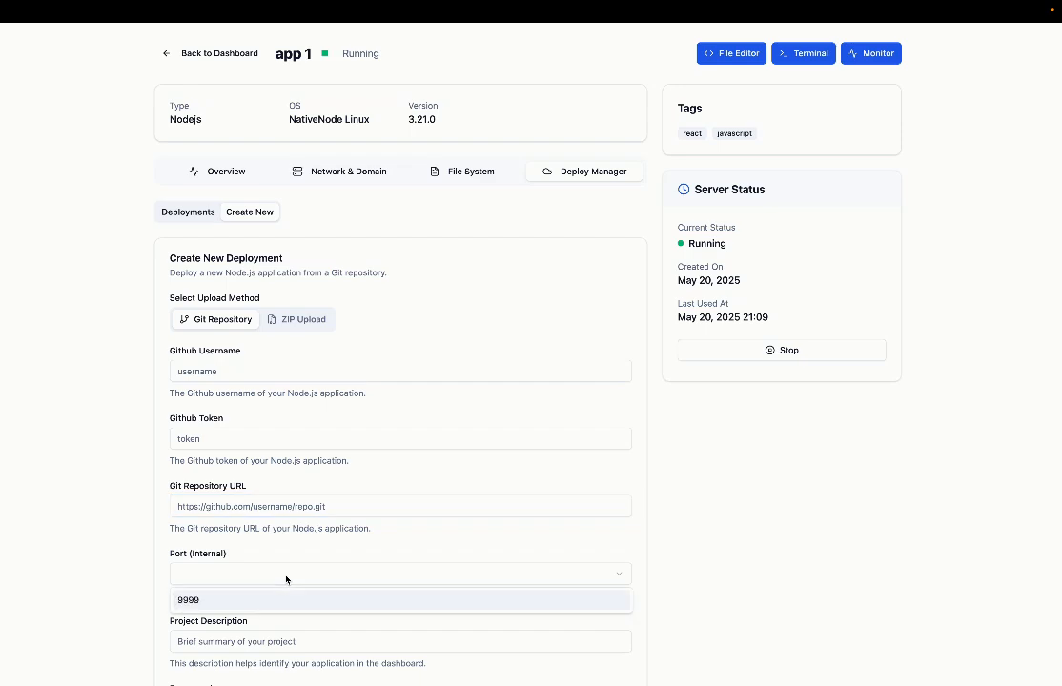
pyautogui.click(339, 547)
pyautogui.scroll(-2, 357, 501)
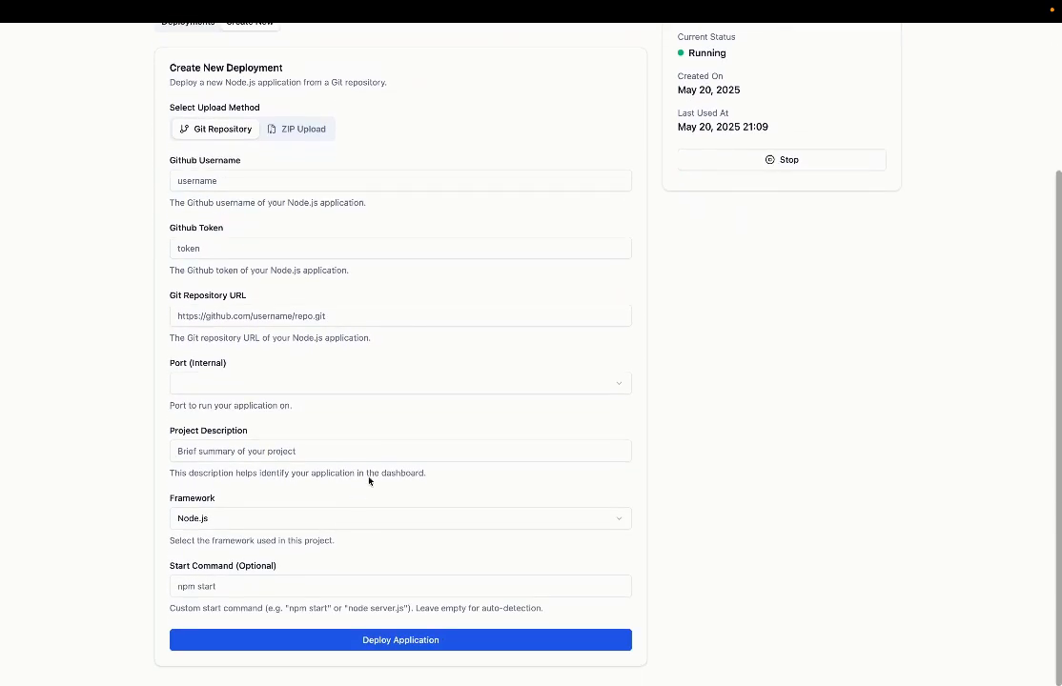
pyautogui.scroll(2, 377, 469)
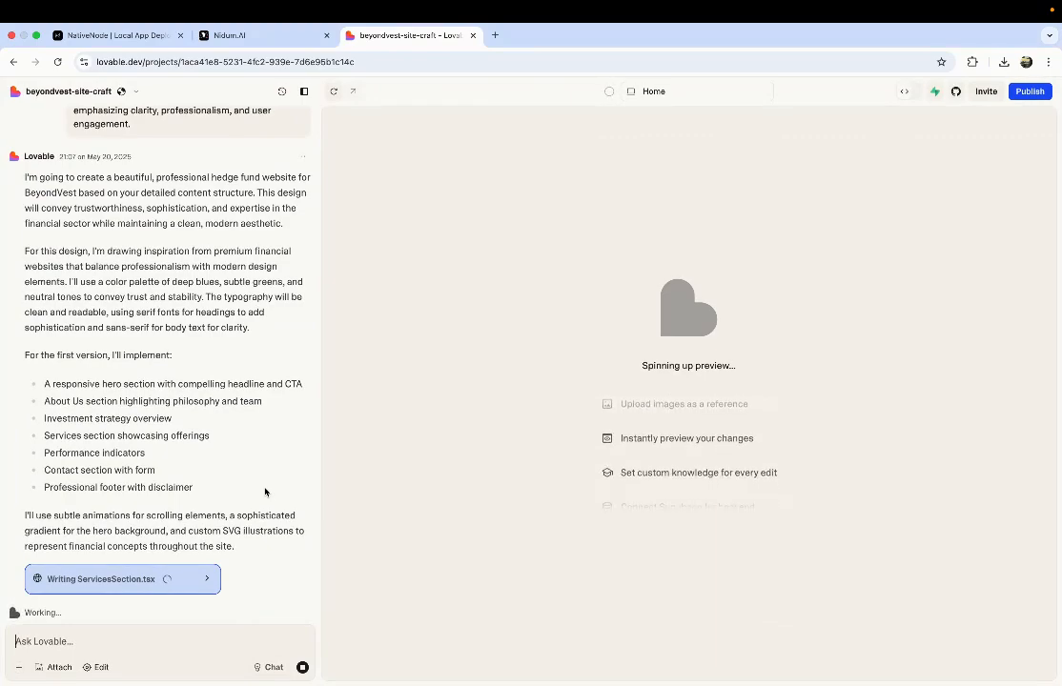
pyautogui.scroll(5, 266, 492)
pyautogui.scroll(-5, 266, 493)
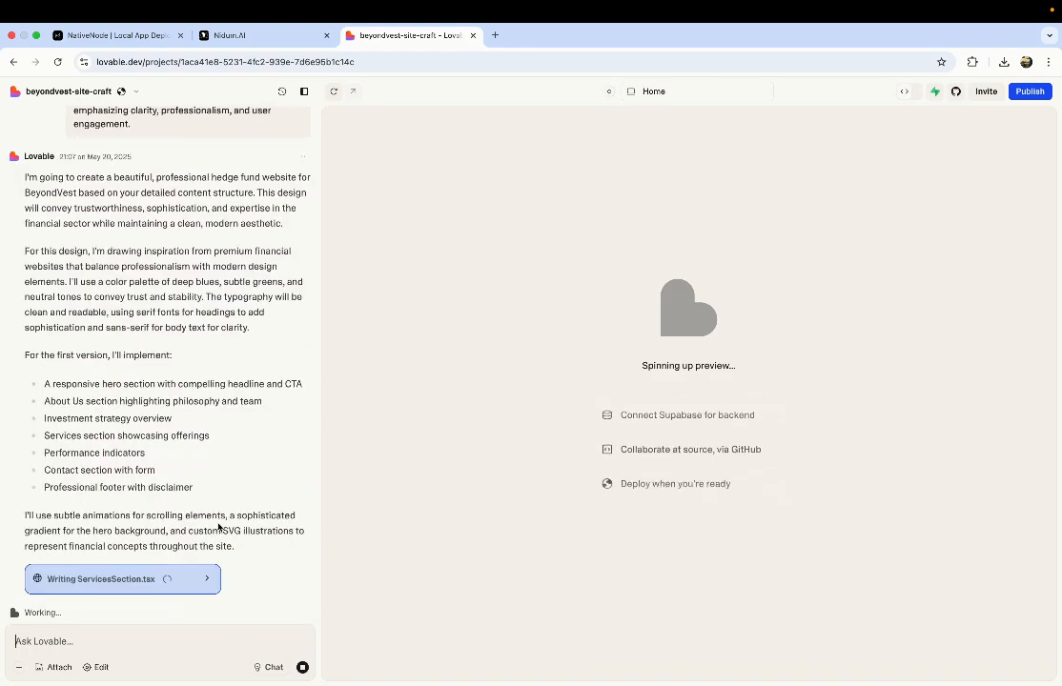
pyautogui.hotkey('ctrl', 'Left')
pyautogui.scroll(-5, 360, 473)
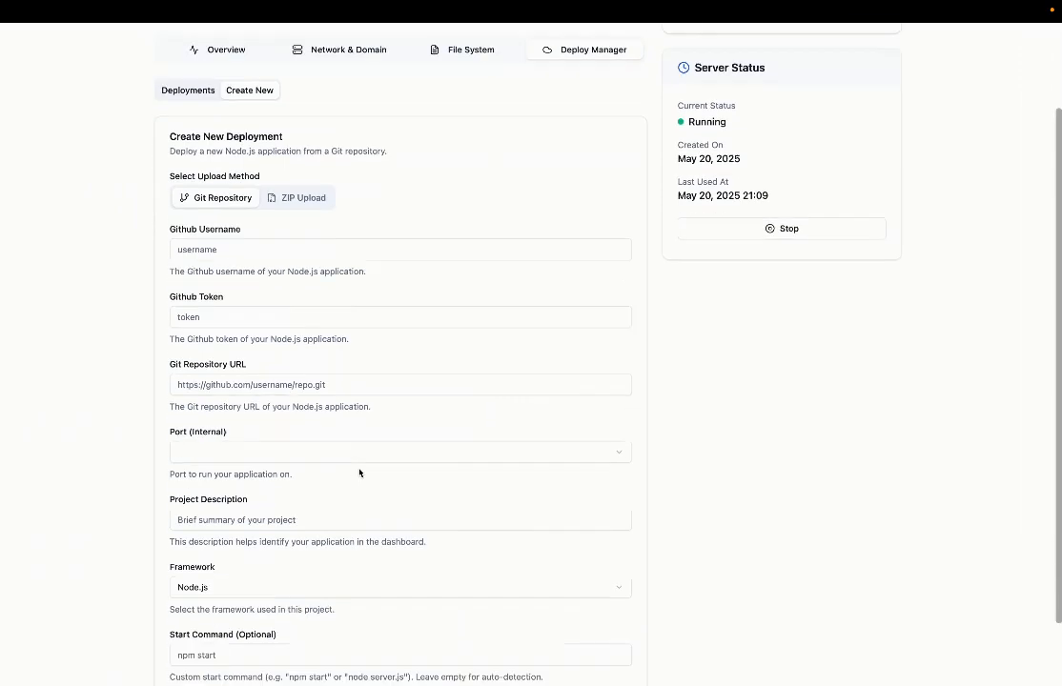
pyautogui.scroll(5, 360, 473)
# Step: Set app 1's public URL port to 8999 and add a new custom domain entry
pyautogui.click(462, 176)
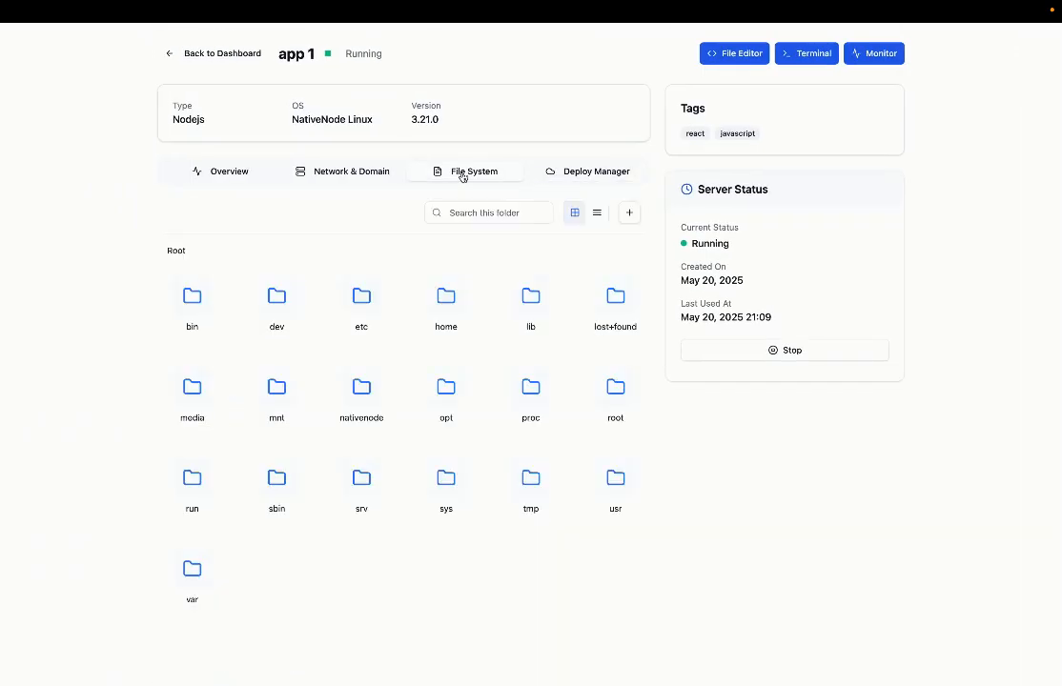
pyautogui.click(323, 162)
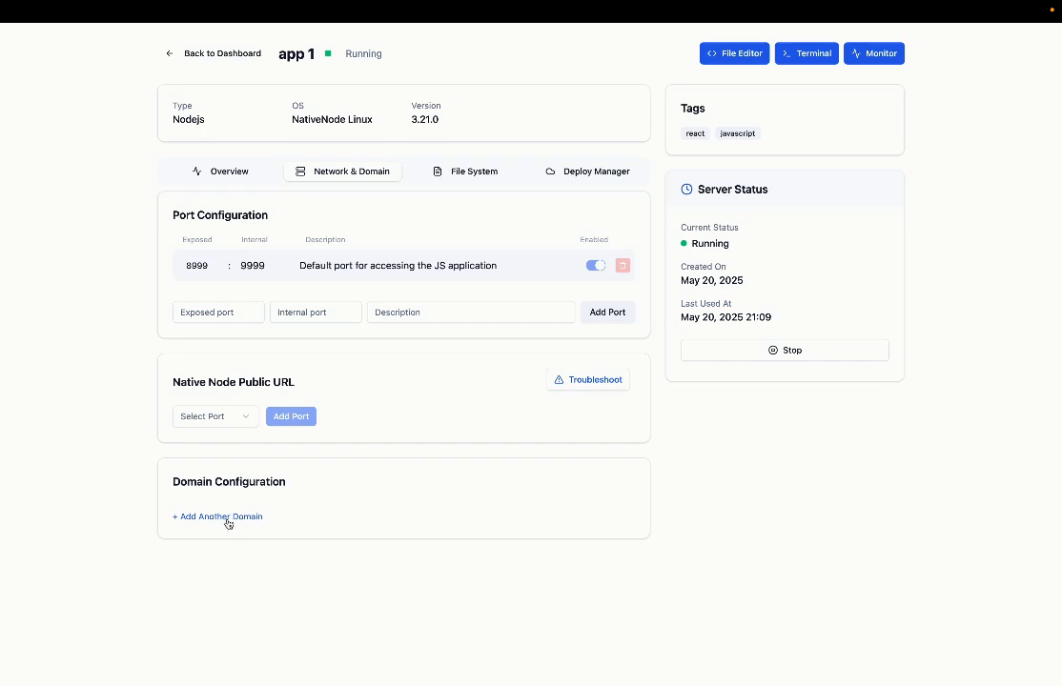
pyautogui.click(217, 417)
pyautogui.click(214, 448)
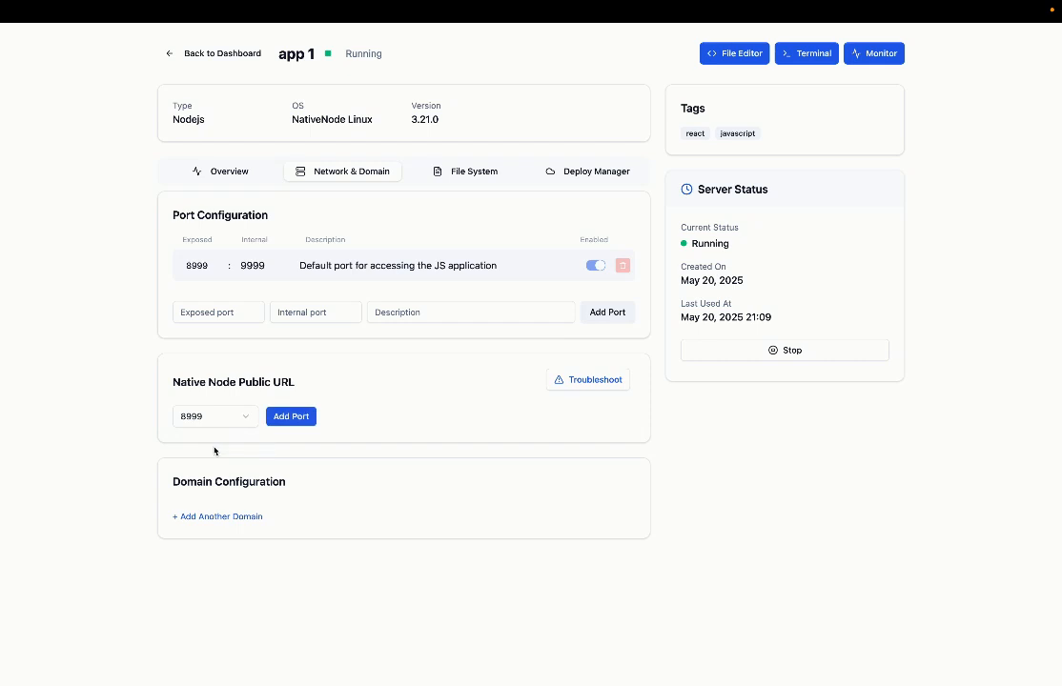
pyautogui.click(228, 424)
pyautogui.click(285, 384)
pyautogui.click(217, 518)
pyautogui.click(280, 536)
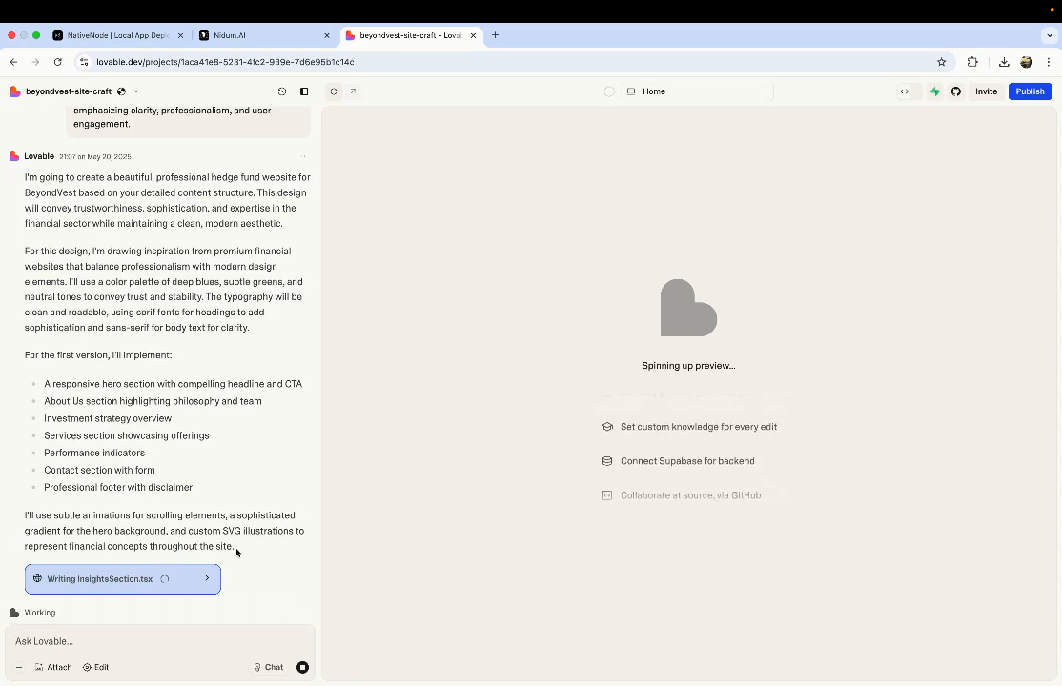
pyautogui.click(197, 583)
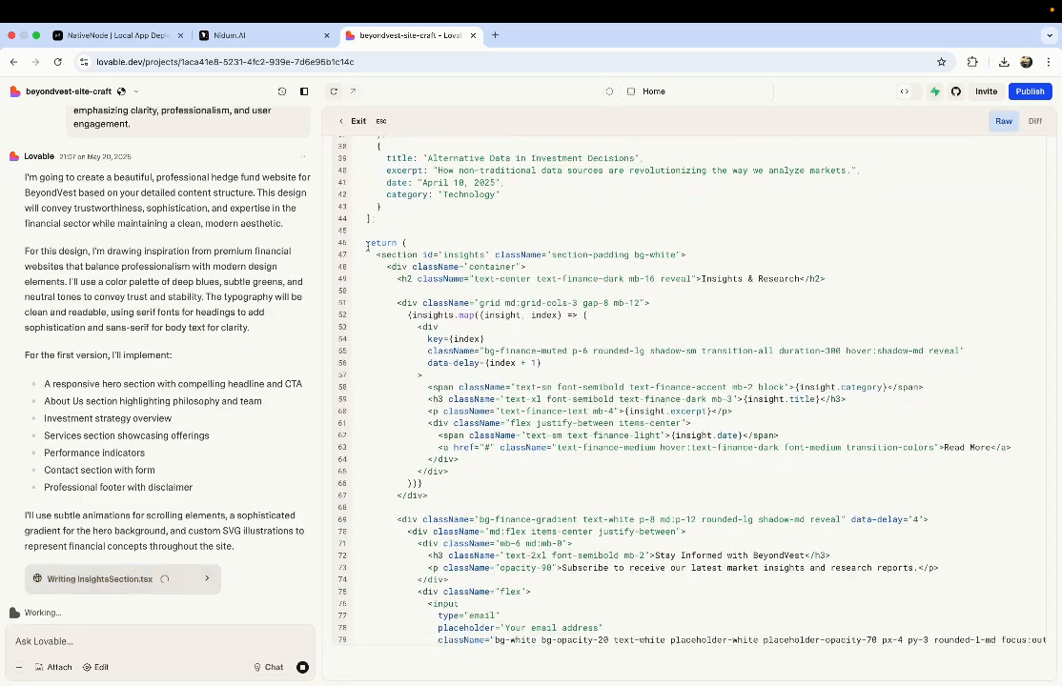
pyautogui.click(358, 122)
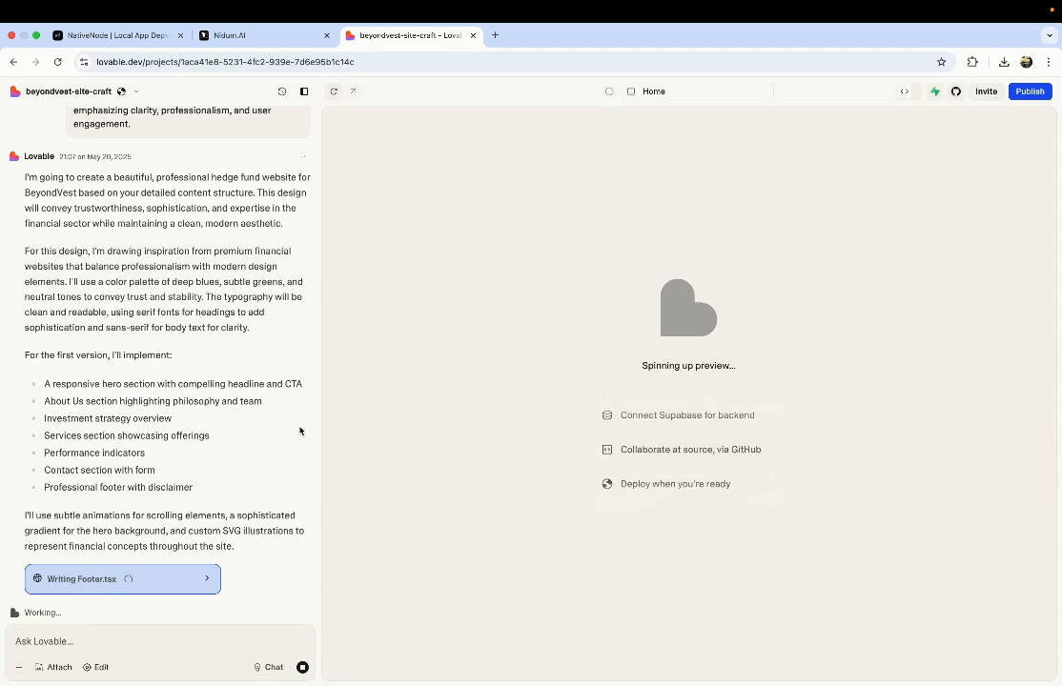
pyautogui.moveTo(955, 96)
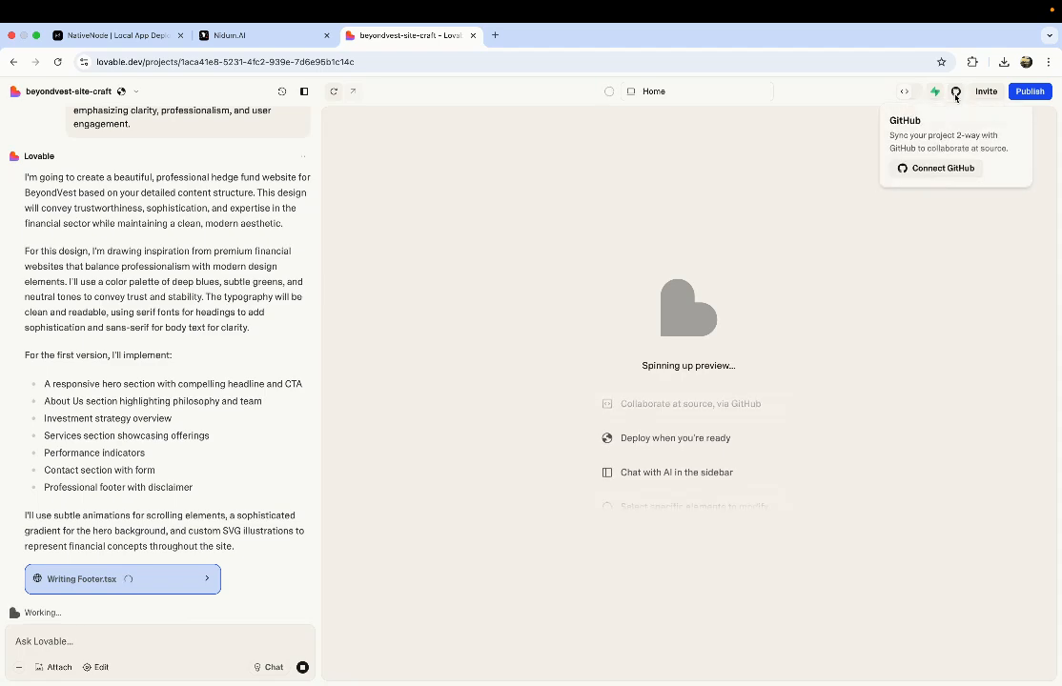
pyautogui.click(912, 169)
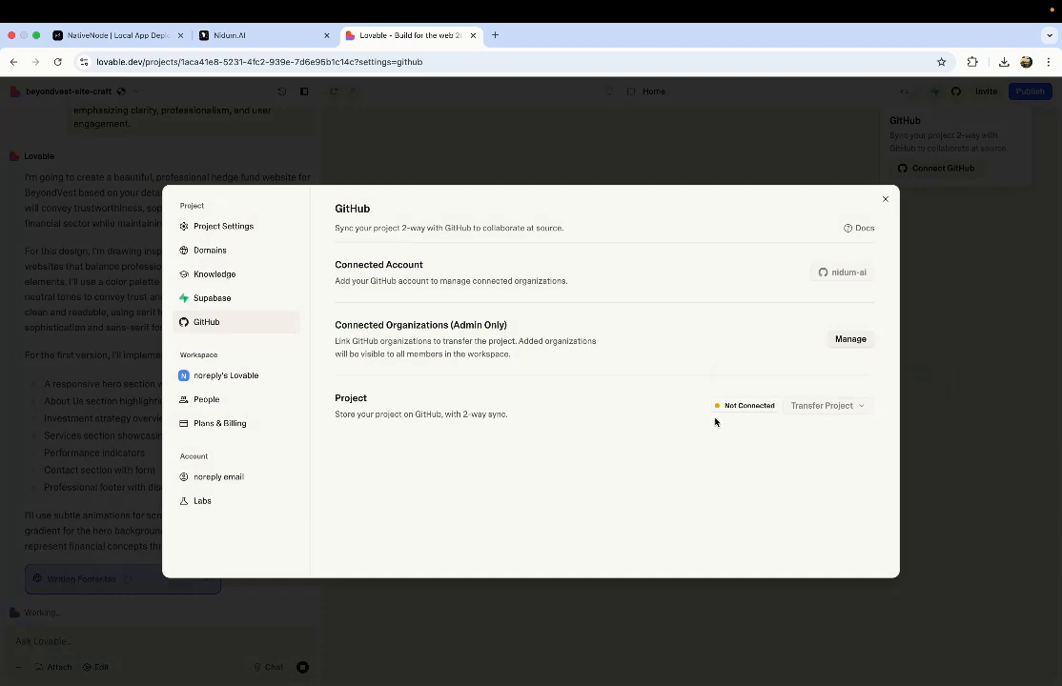
pyautogui.click(842, 343)
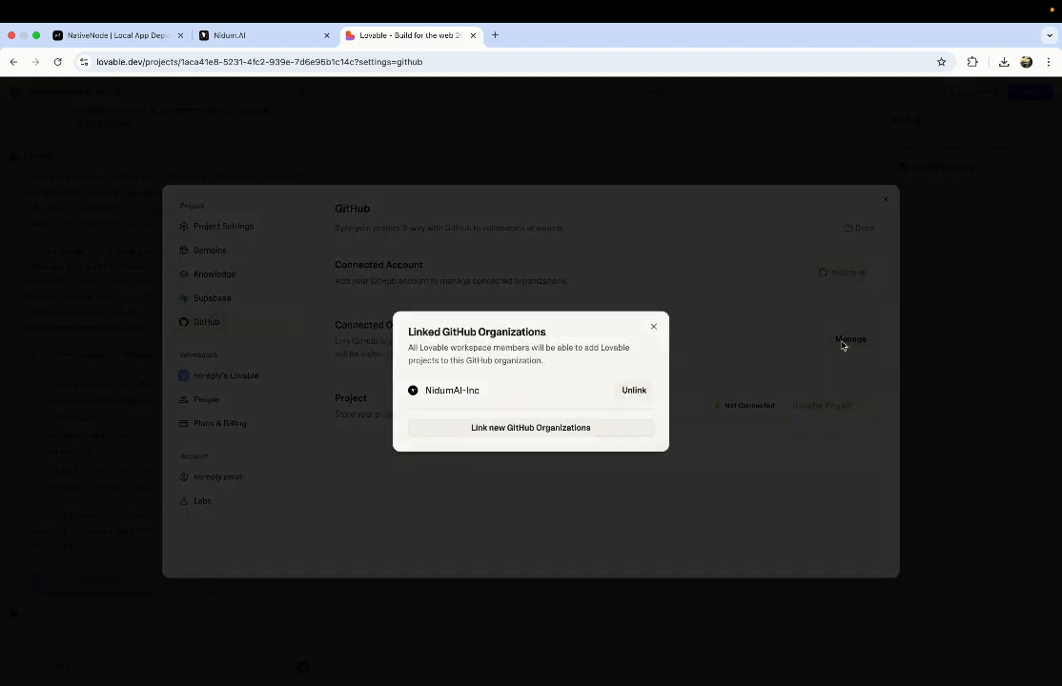
pyautogui.click(653, 326)
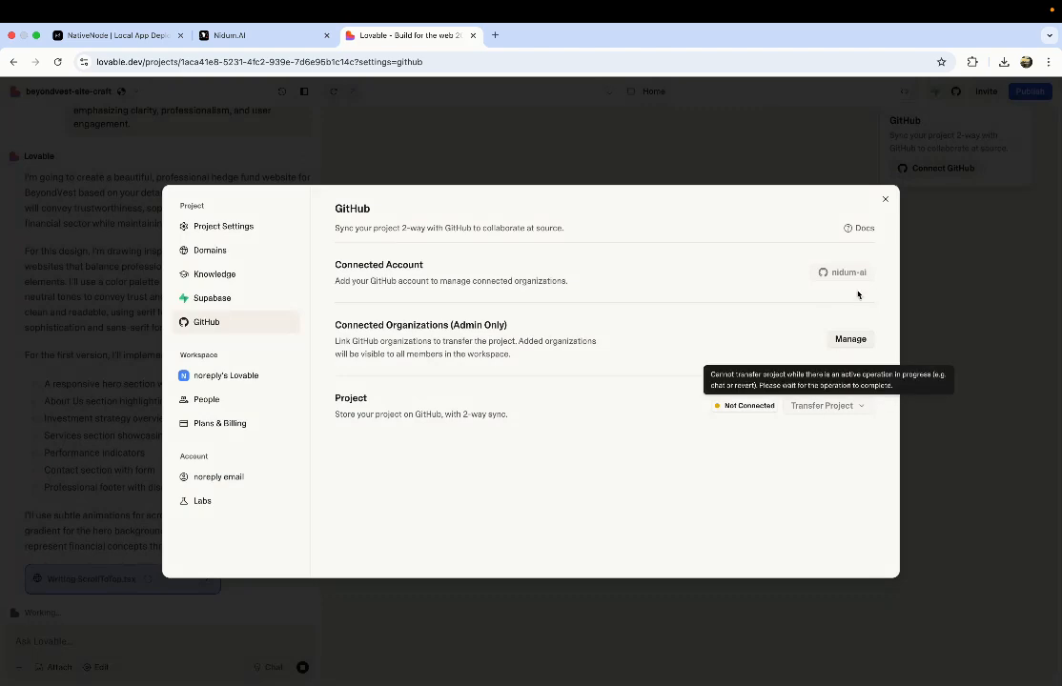
pyautogui.click(887, 199)
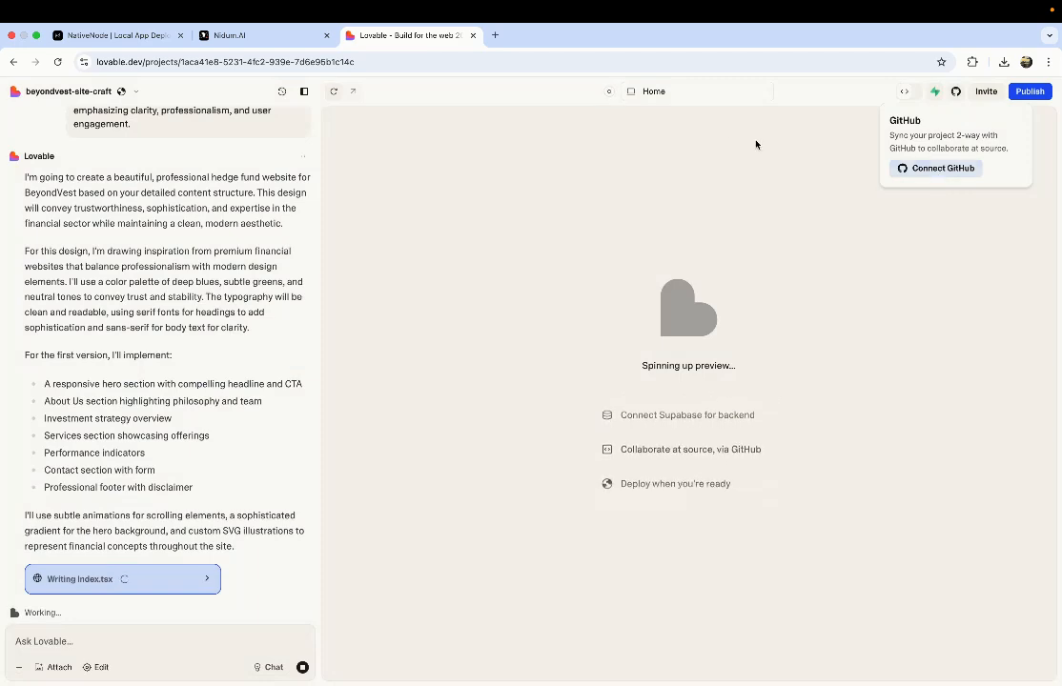
# Step: Dismiss the GitHub card and briefly view the generated Index.tsx code in the code viewer
pyautogui.click(544, 97)
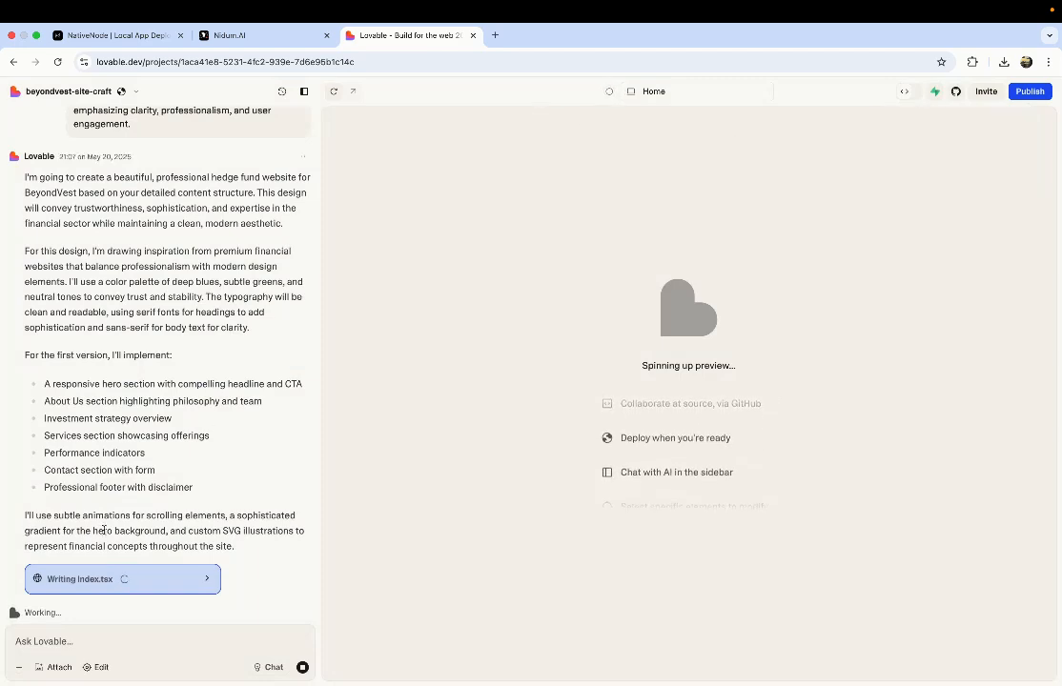
pyautogui.scroll(5, 132, 430)
pyautogui.scroll(-5, 131, 430)
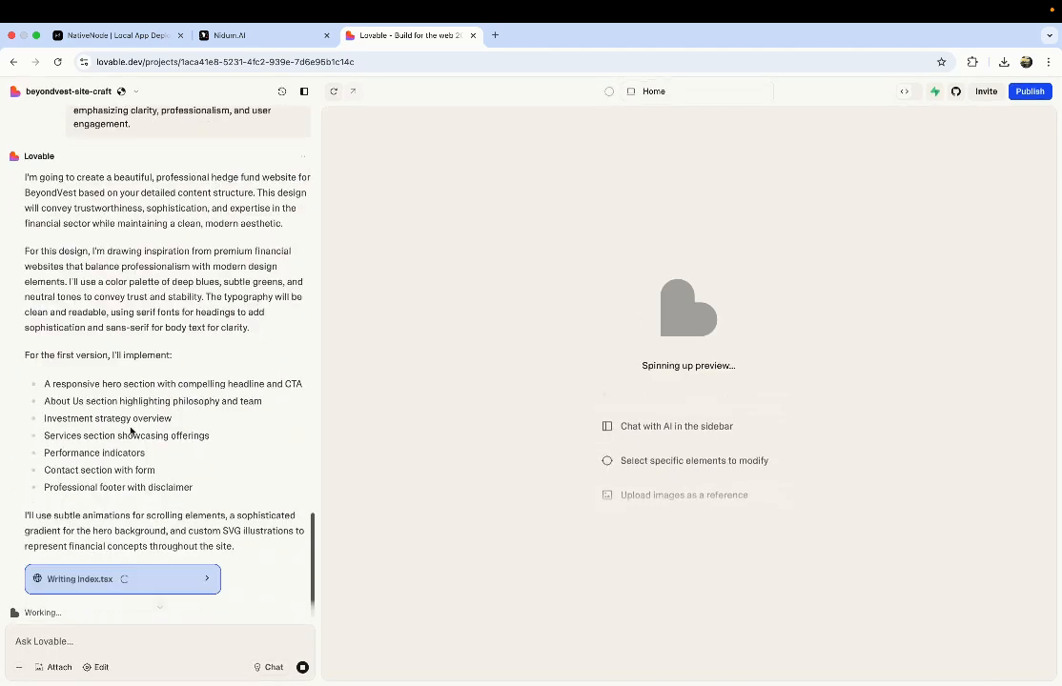
pyautogui.click(190, 579)
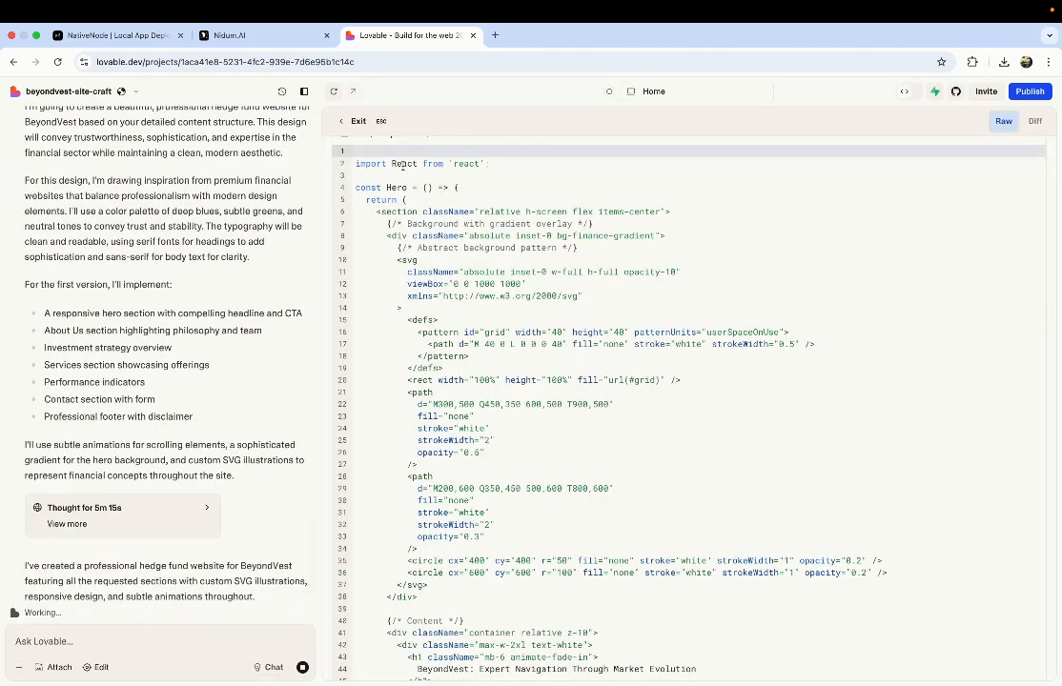
pyautogui.click(355, 121)
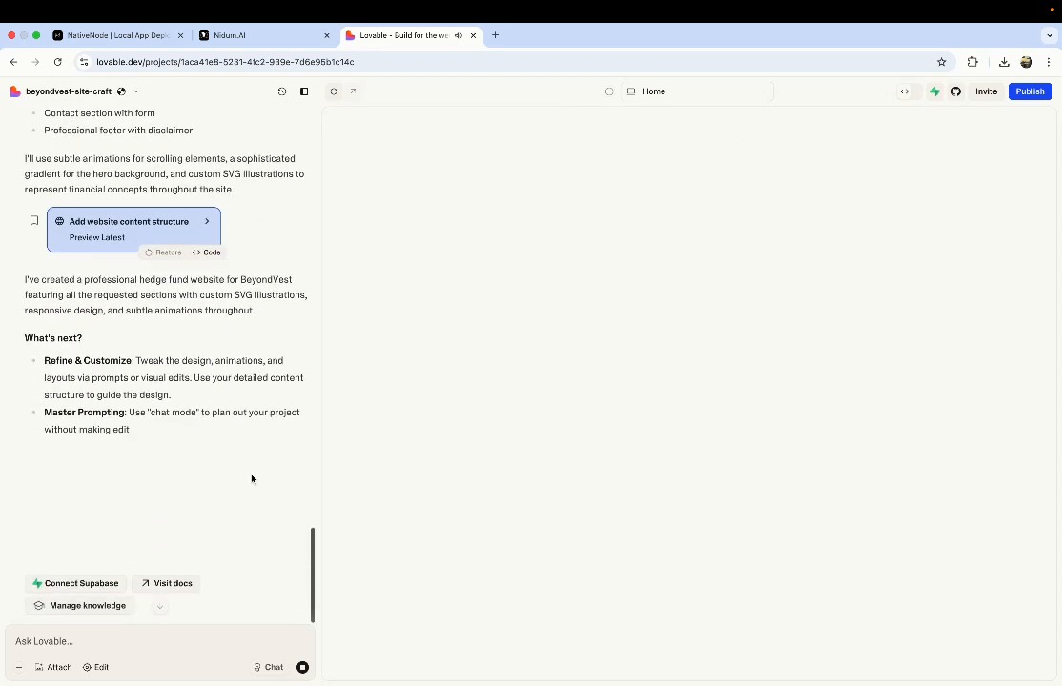
# Step: Connect GitHub, transfer the project to NidumAI-Inc, and copy the new repository's clone URL
pyautogui.click(956, 90)
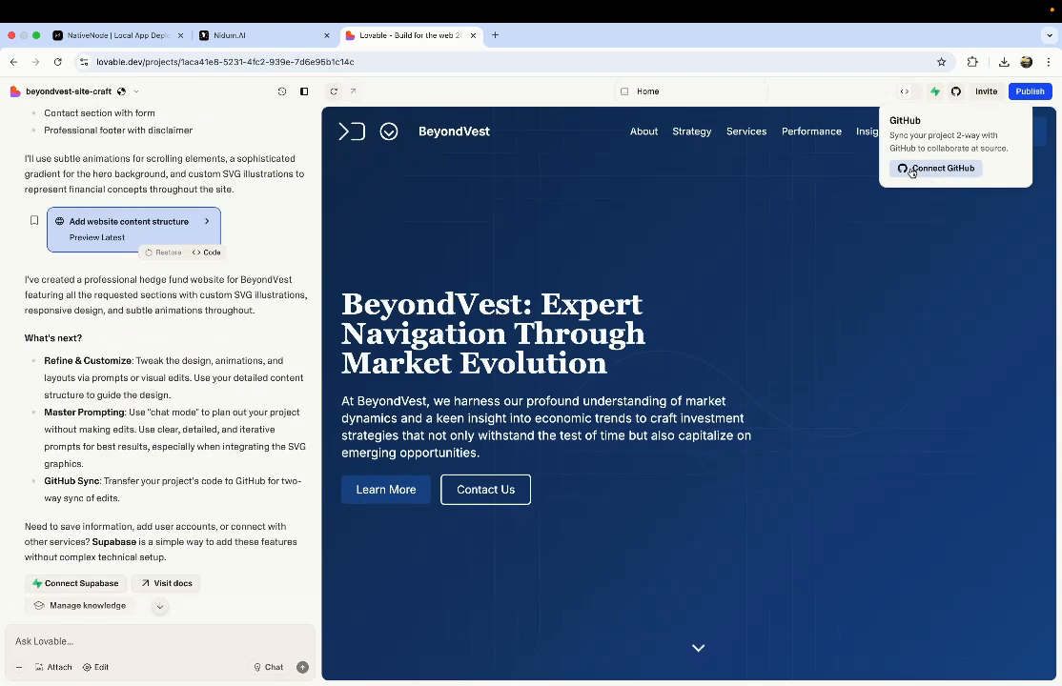
pyautogui.click(911, 169)
pyautogui.click(824, 406)
pyautogui.click(786, 486)
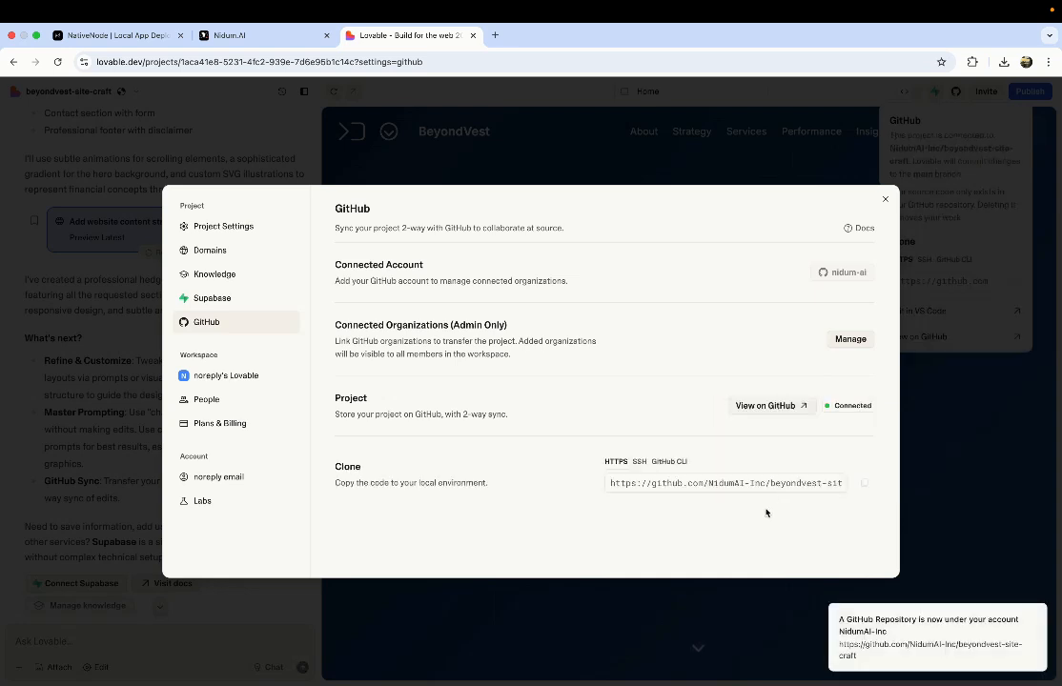
pyautogui.click(864, 483)
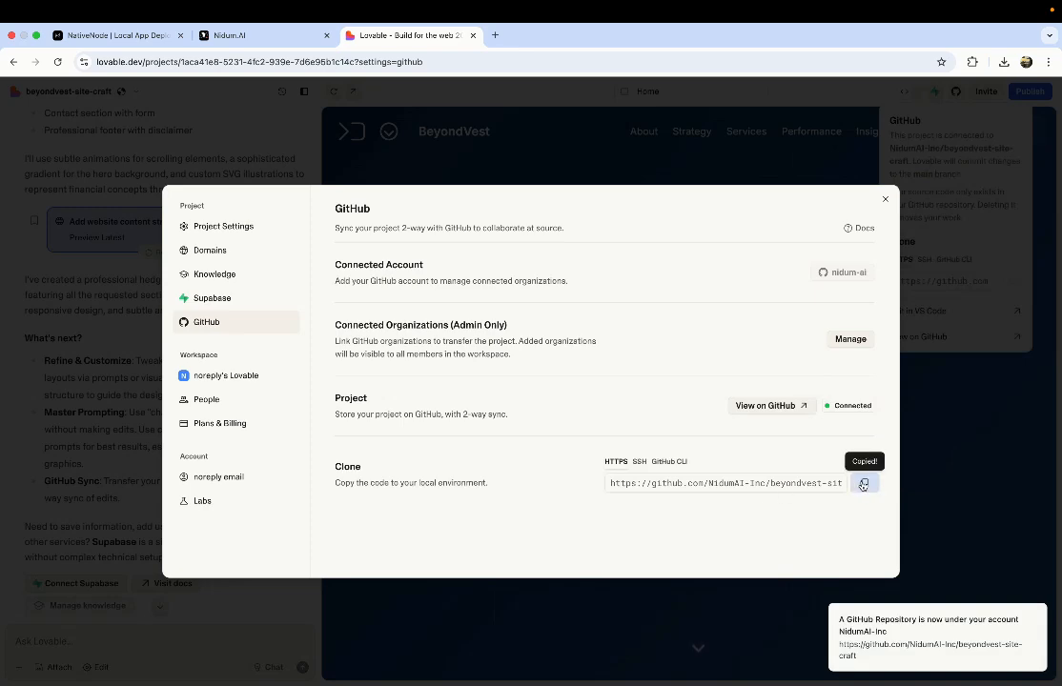
pyautogui.click(495, 35)
# Step: Open the copied repository URL on GitHub and scroll through the beyondvest-site-craft README
pyautogui.press('super+v')
pyautogui.press('Return')
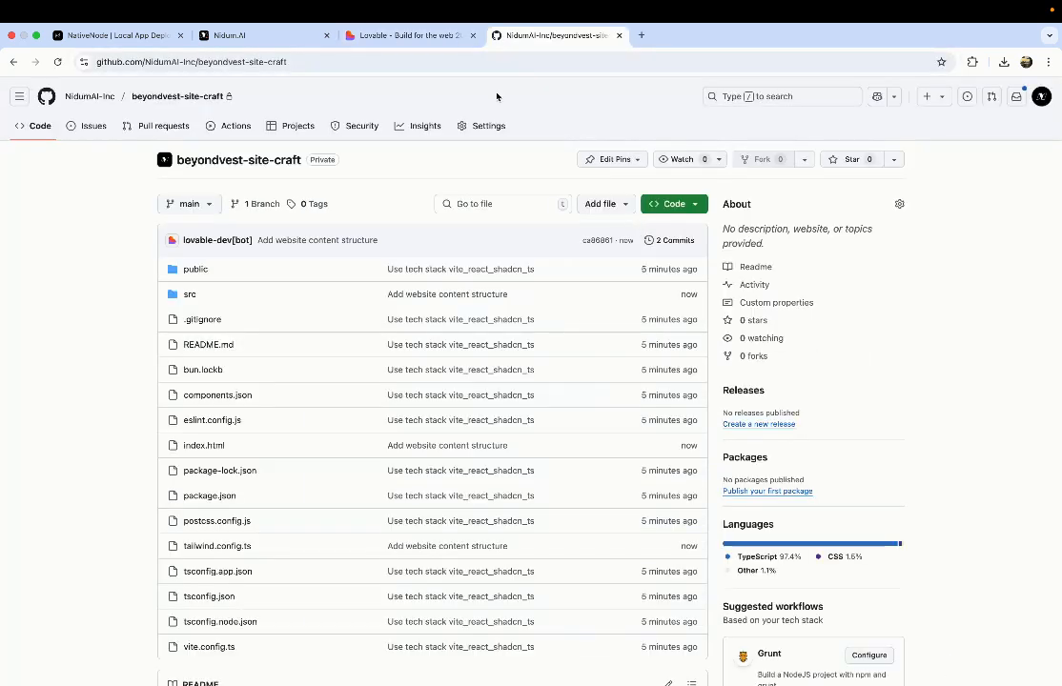
pyautogui.scroll(-10, 495, 445)
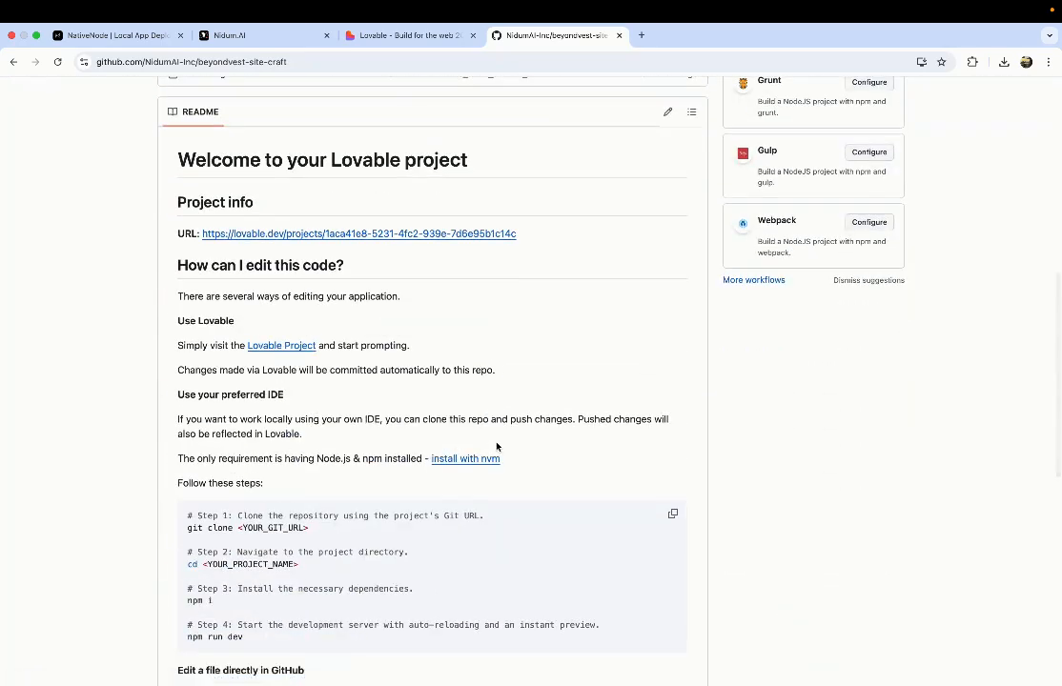
pyautogui.scroll(10, 495, 445)
pyautogui.scroll(-20, 495, 445)
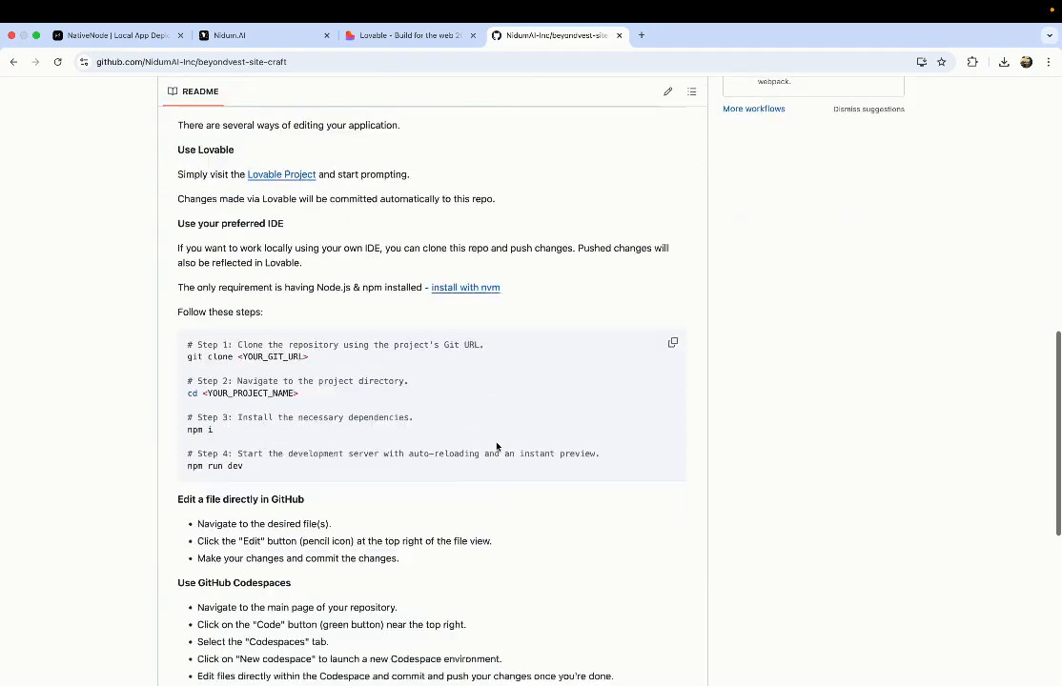
pyautogui.scroll(20, 496, 445)
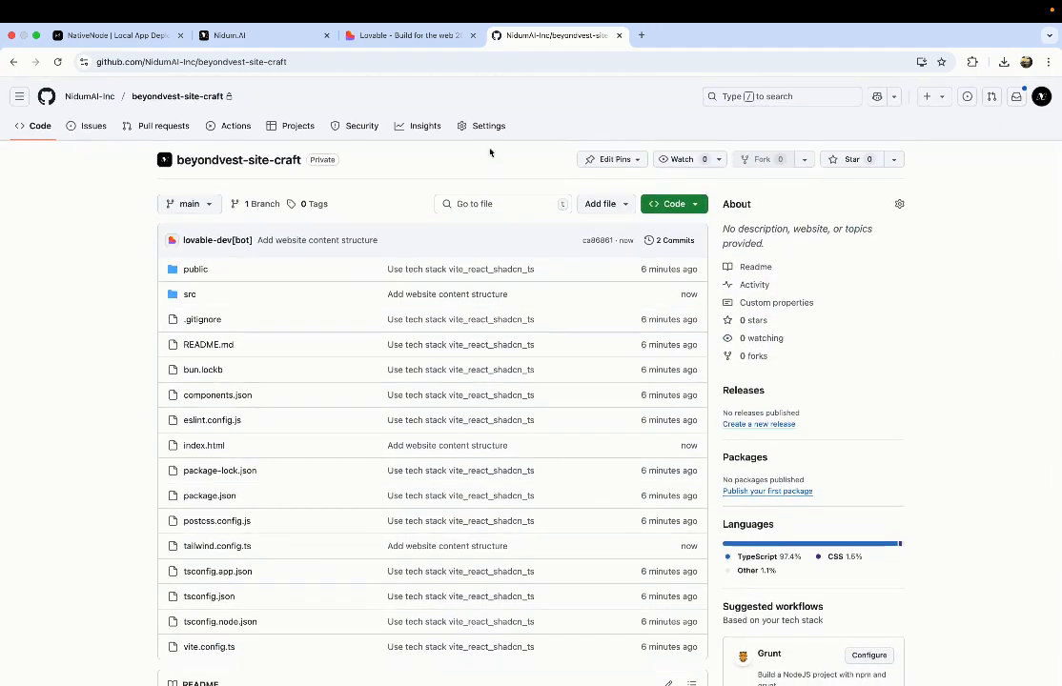
pyautogui.click(378, 35)
# Step: Change the beyondvest-site-craft repository's visibility to public, confirming each warning
pyautogui.click(519, 36)
pyautogui.click(488, 129)
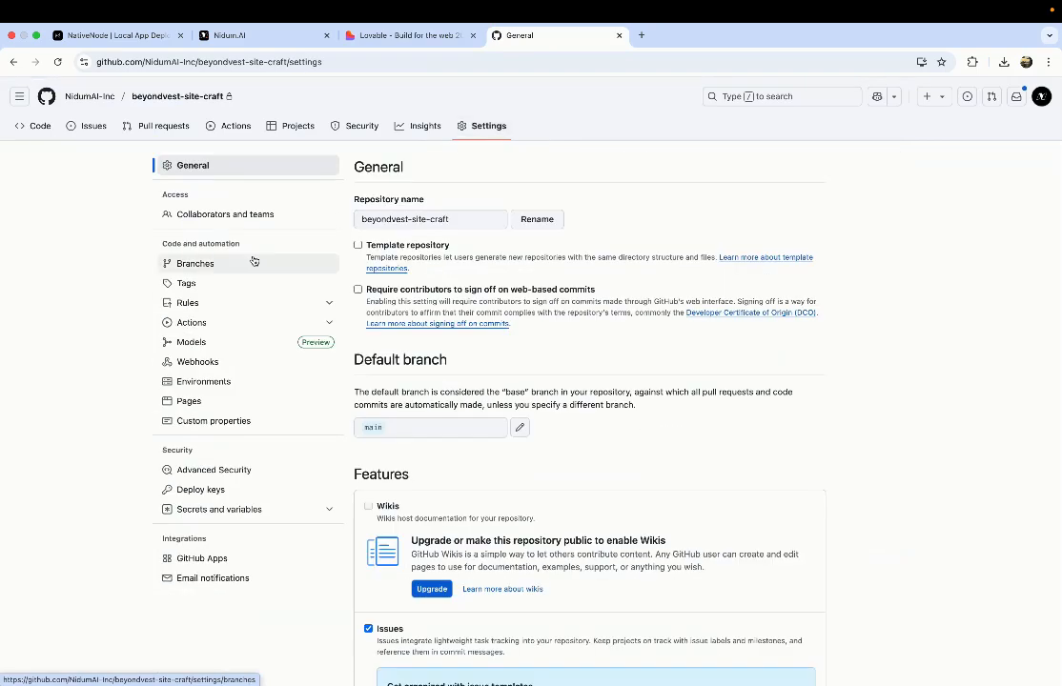
pyautogui.scroll(-20, 545, 505)
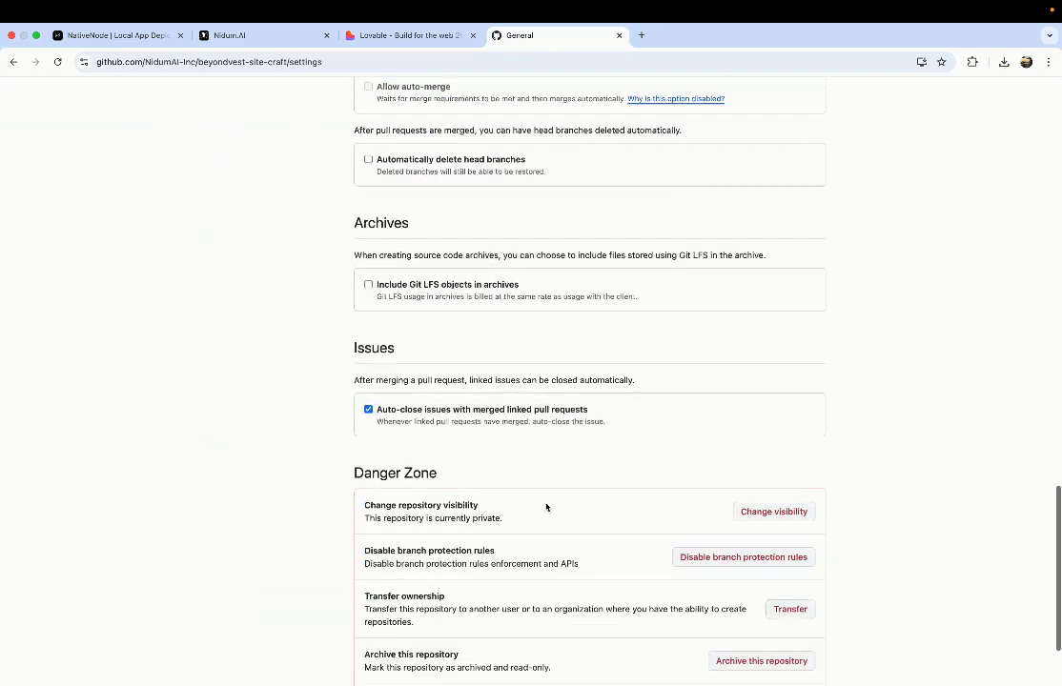
pyautogui.click(784, 391)
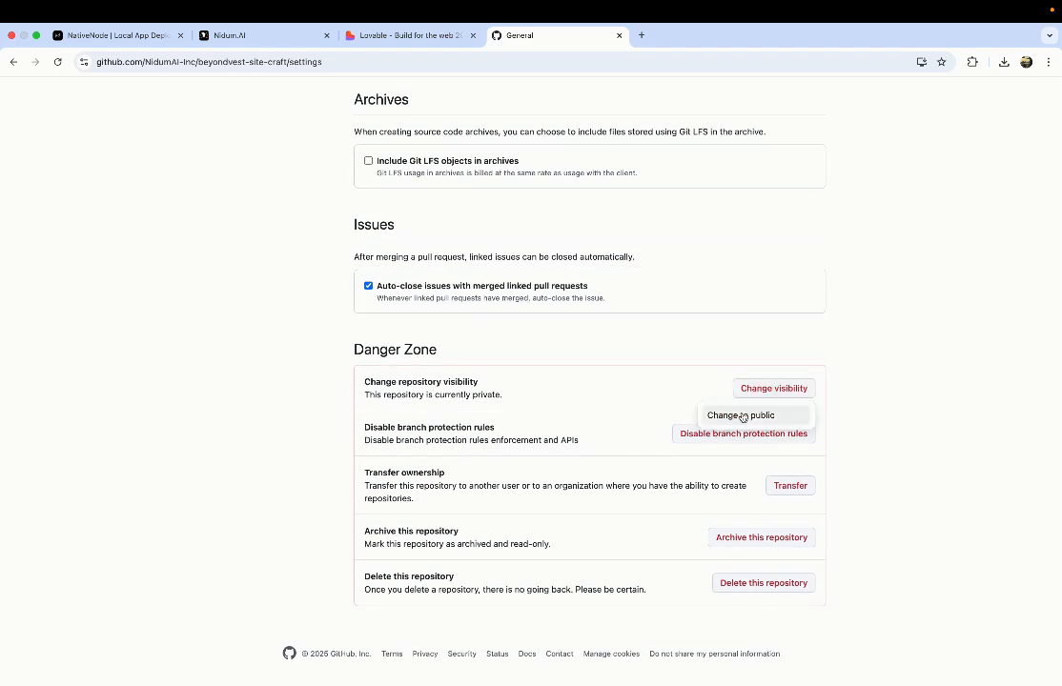
pyautogui.click(747, 415)
pyautogui.click(577, 440)
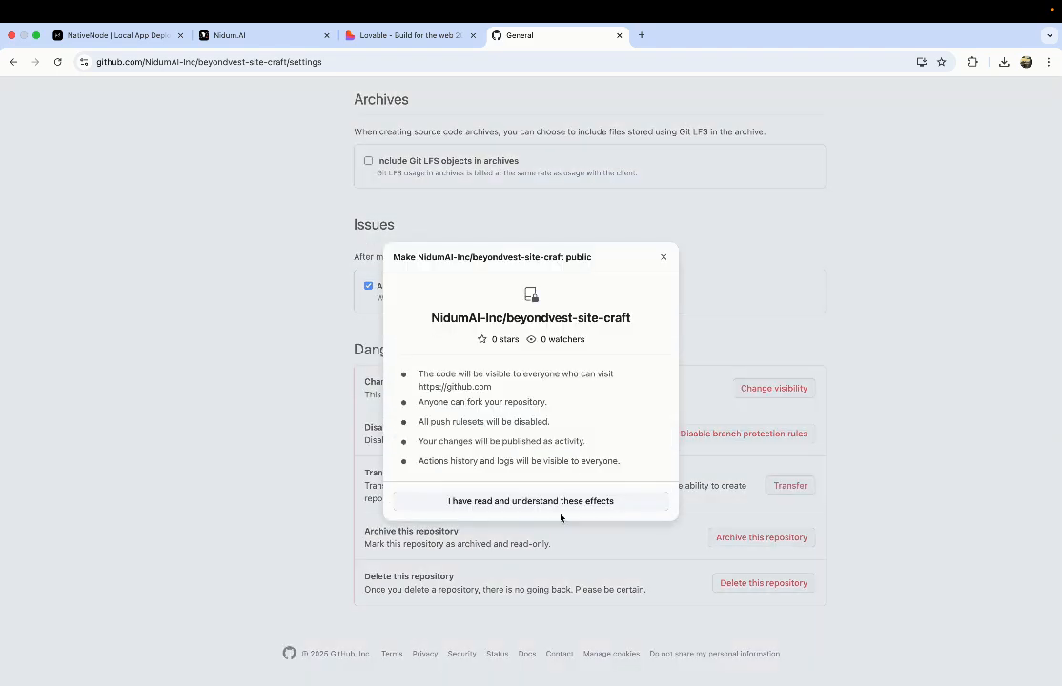
pyautogui.click(560, 505)
pyautogui.click(584, 444)
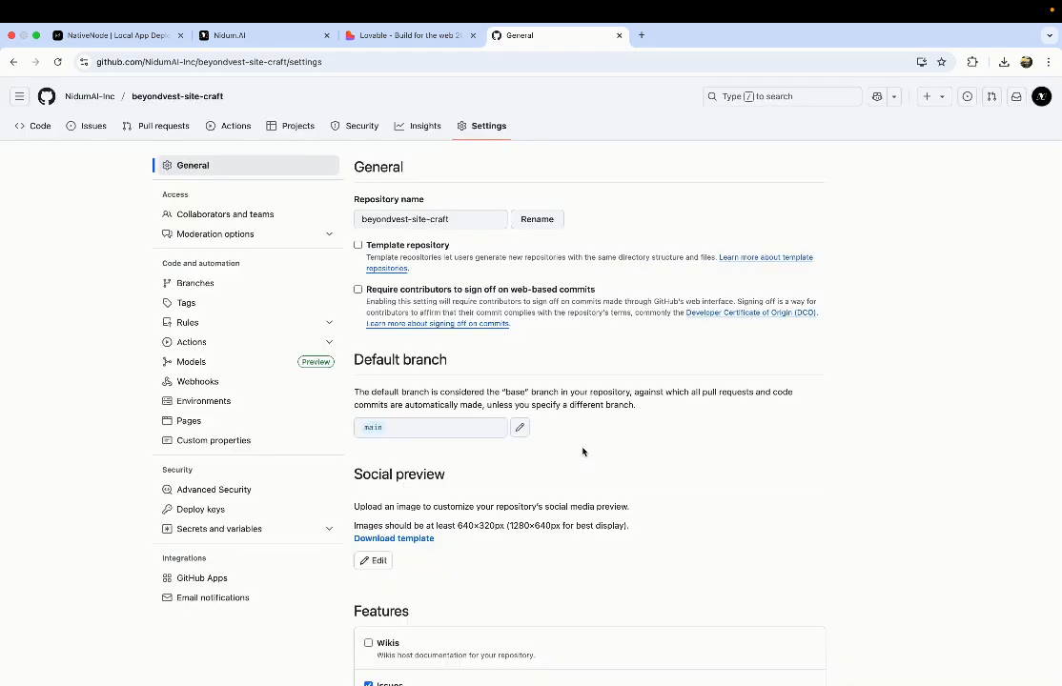
# Step: Copy the repository's HTTPS clone URL and switch back to the NativeNode dashboard
pyautogui.click(45, 134)
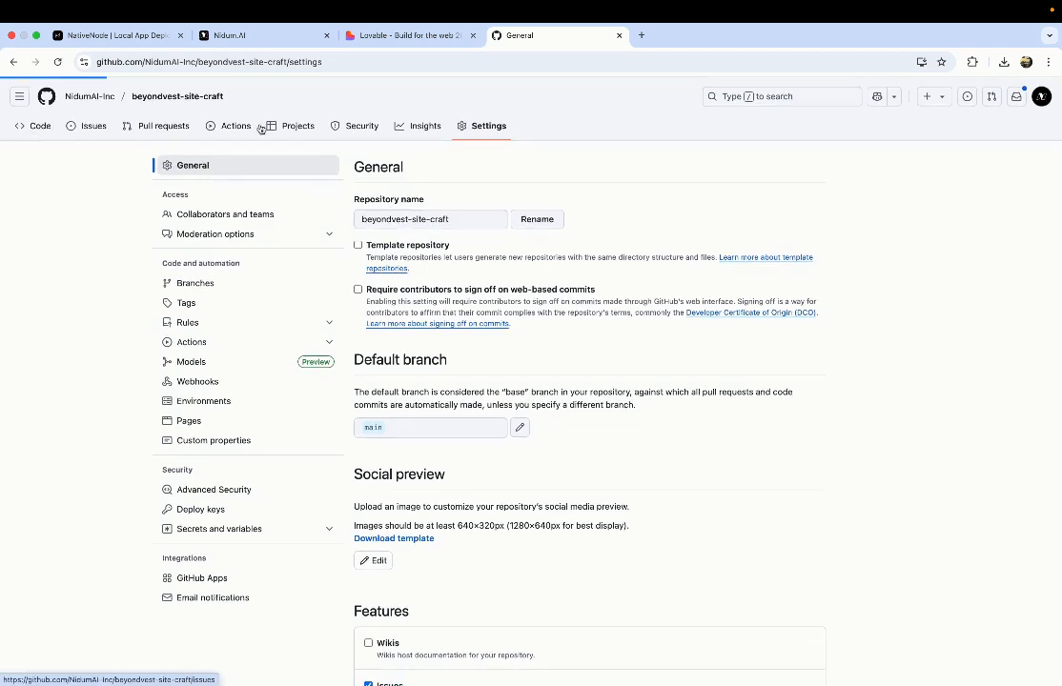
pyautogui.click(684, 204)
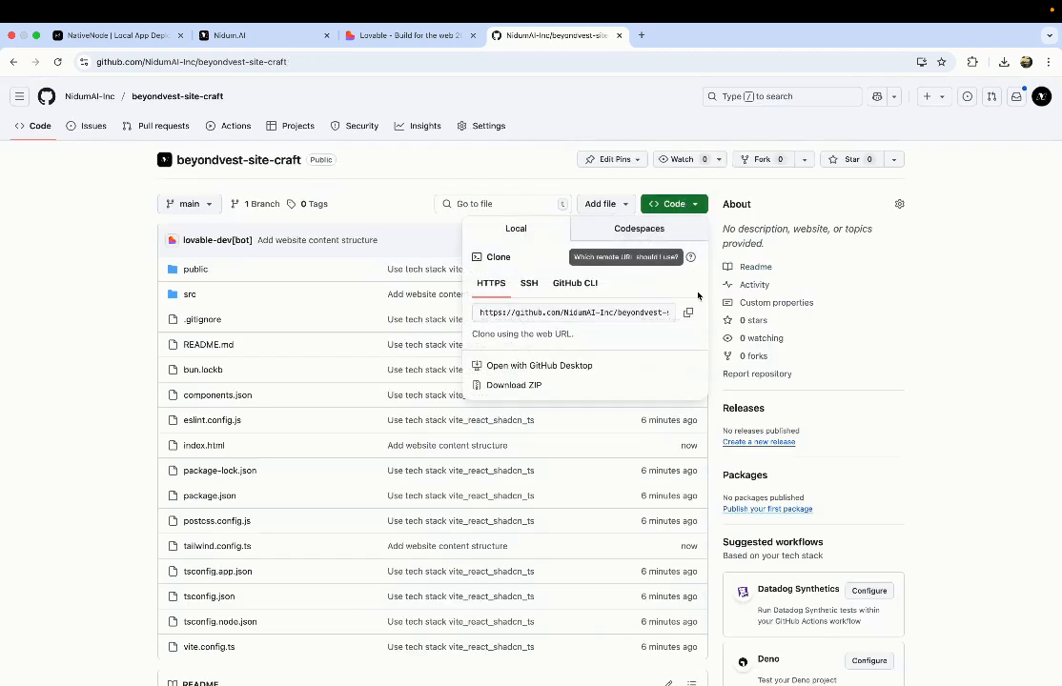
pyautogui.click(689, 315)
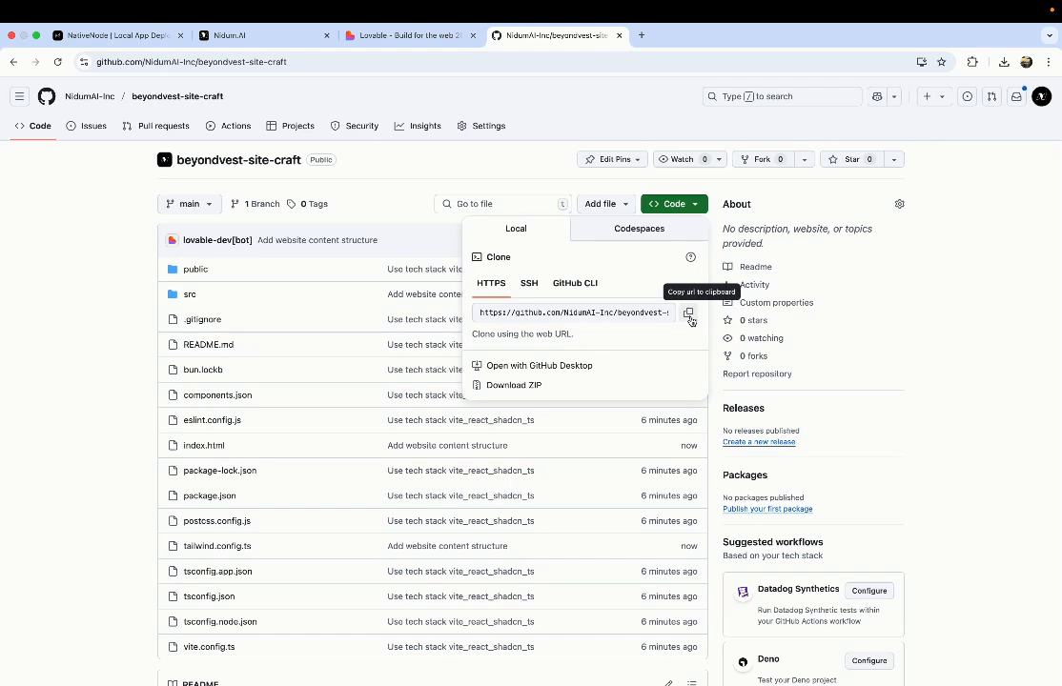
pyautogui.hotkey('ctrl', 'Left')
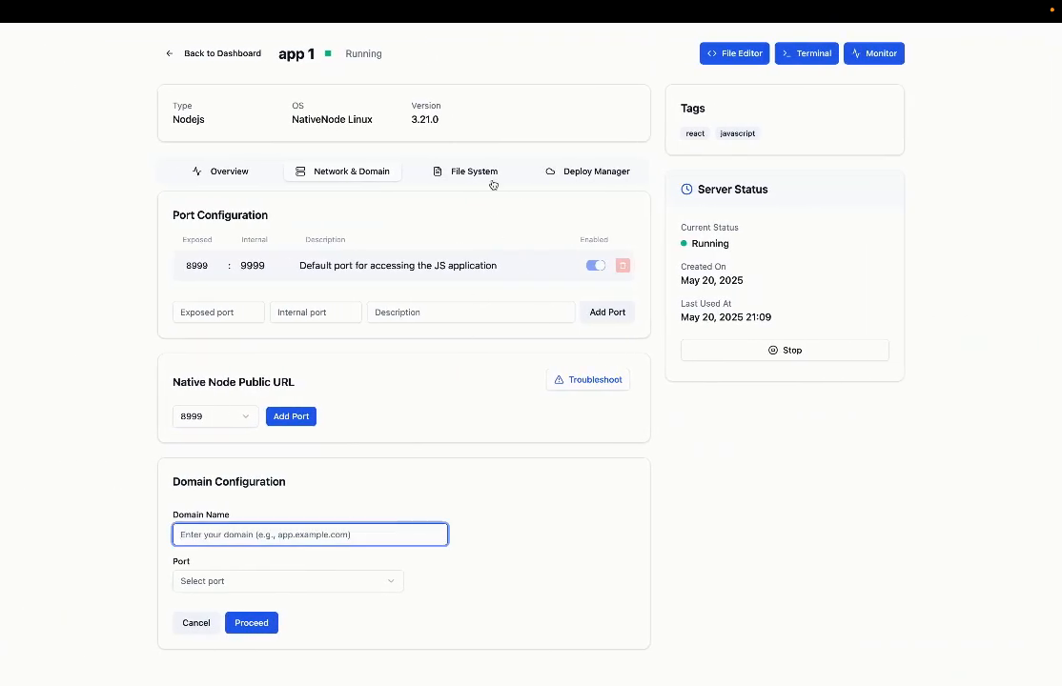
# Step: Start a new deployment and paste the beyondvest-site-craft clone URL as the Git repository
pyautogui.click(486, 174)
pyautogui.click(599, 173)
pyautogui.click(250, 211)
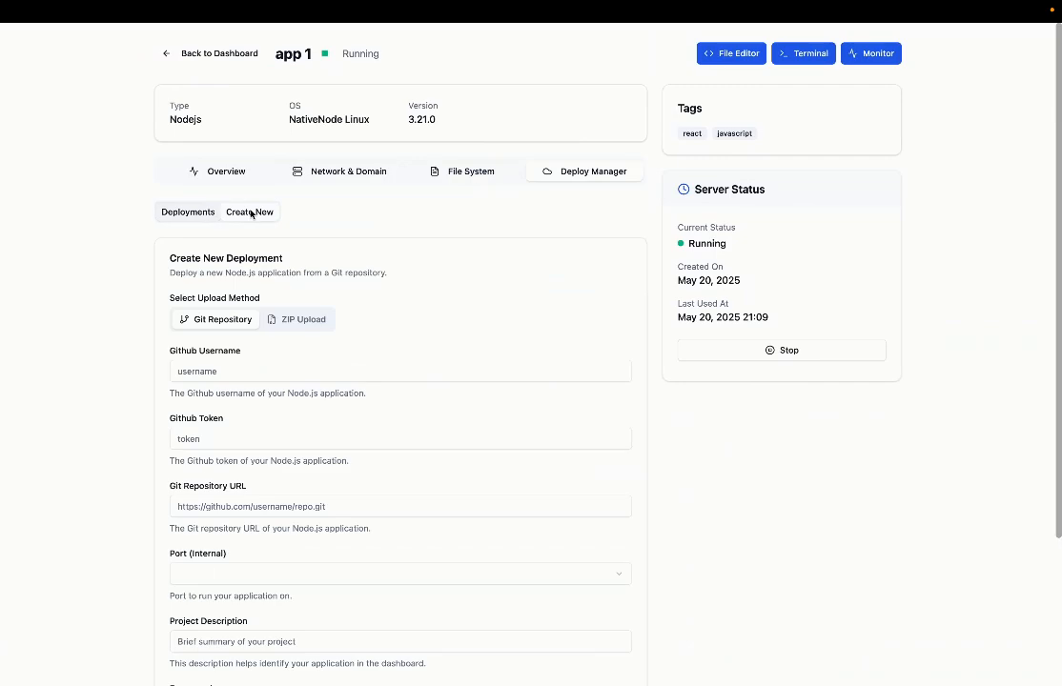
pyautogui.scroll(-3, 372, 429)
pyautogui.click(337, 253)
pyautogui.click(306, 322)
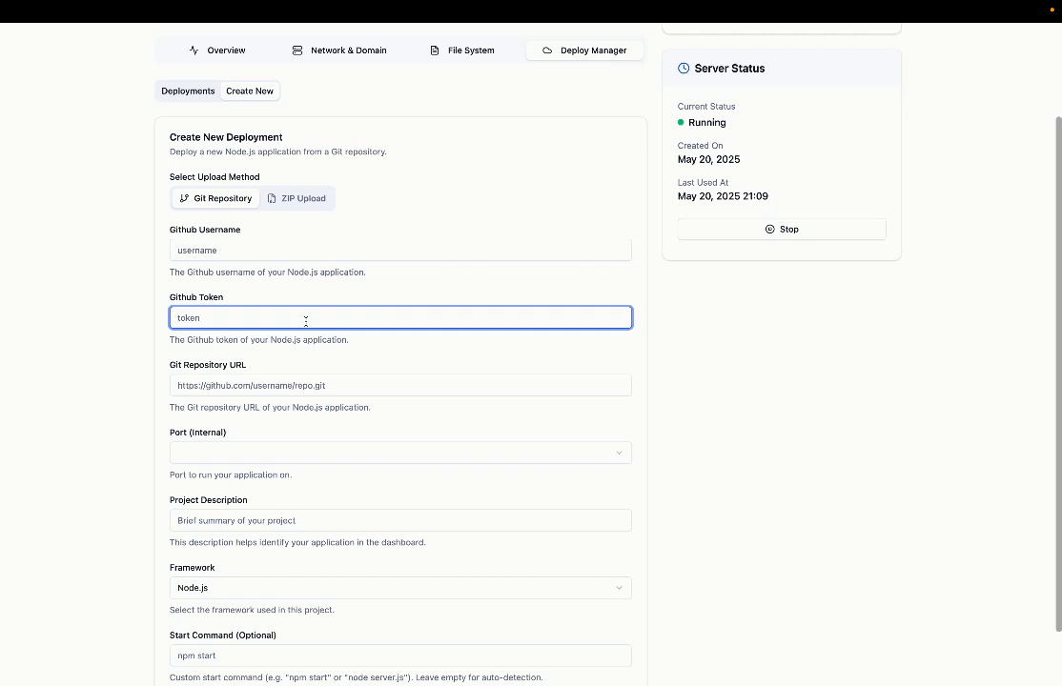
pyautogui.click(341, 387)
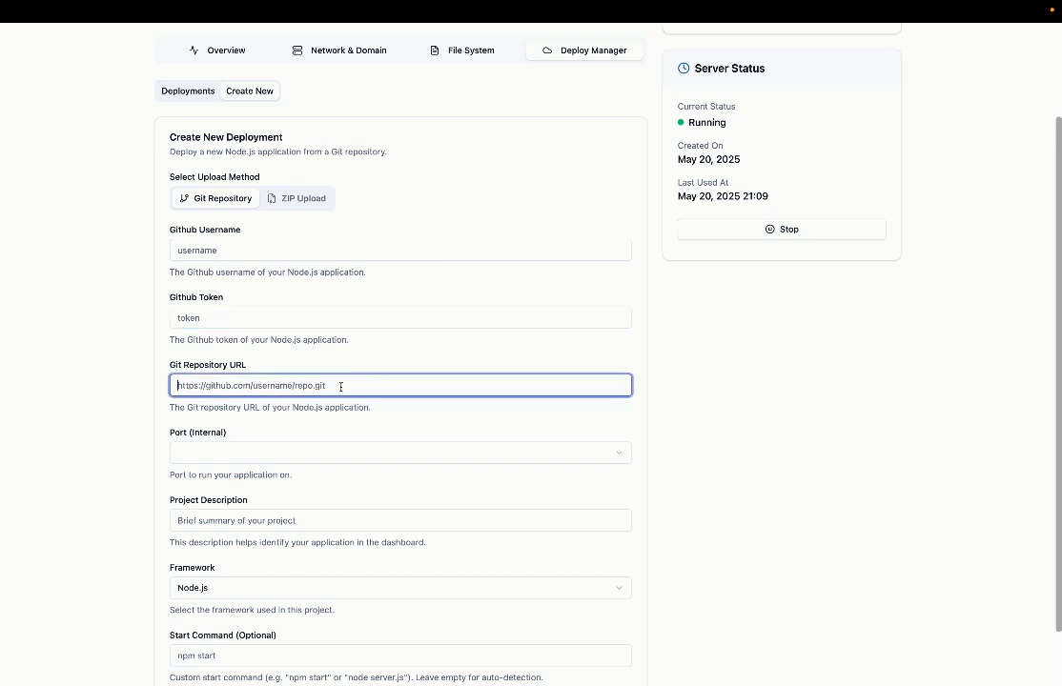
pyautogui.press('super+v')
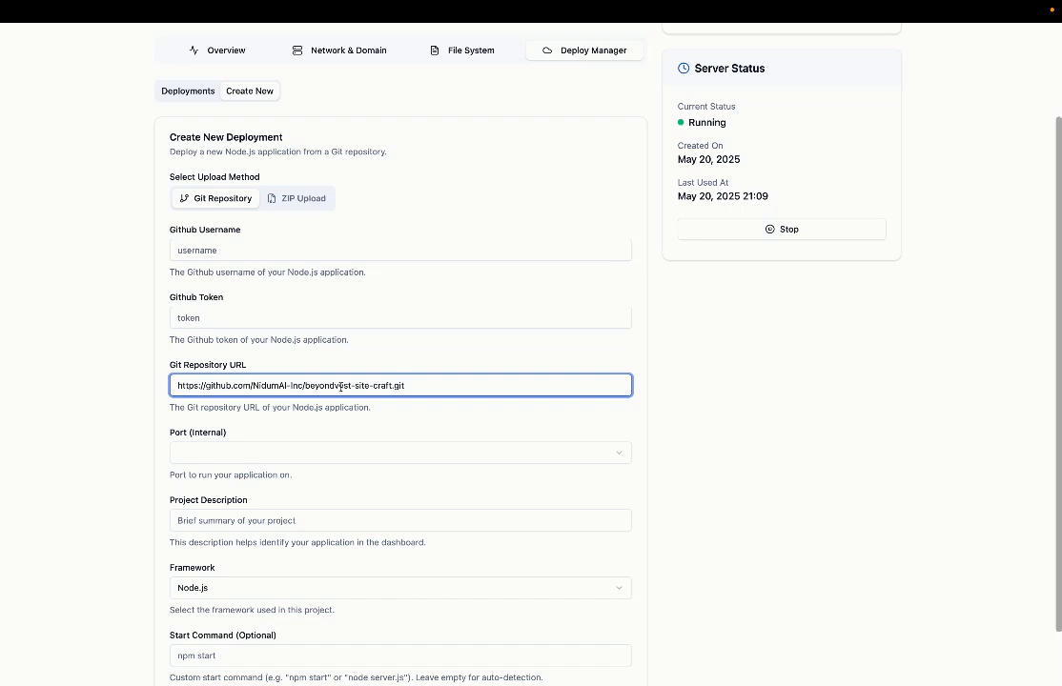
pyautogui.click(317, 319)
pyautogui.click(407, 385)
# Step: Set the internal port to 9999 and the project description to 'beyondvest website'
pyautogui.click(320, 458)
pyautogui.click(299, 482)
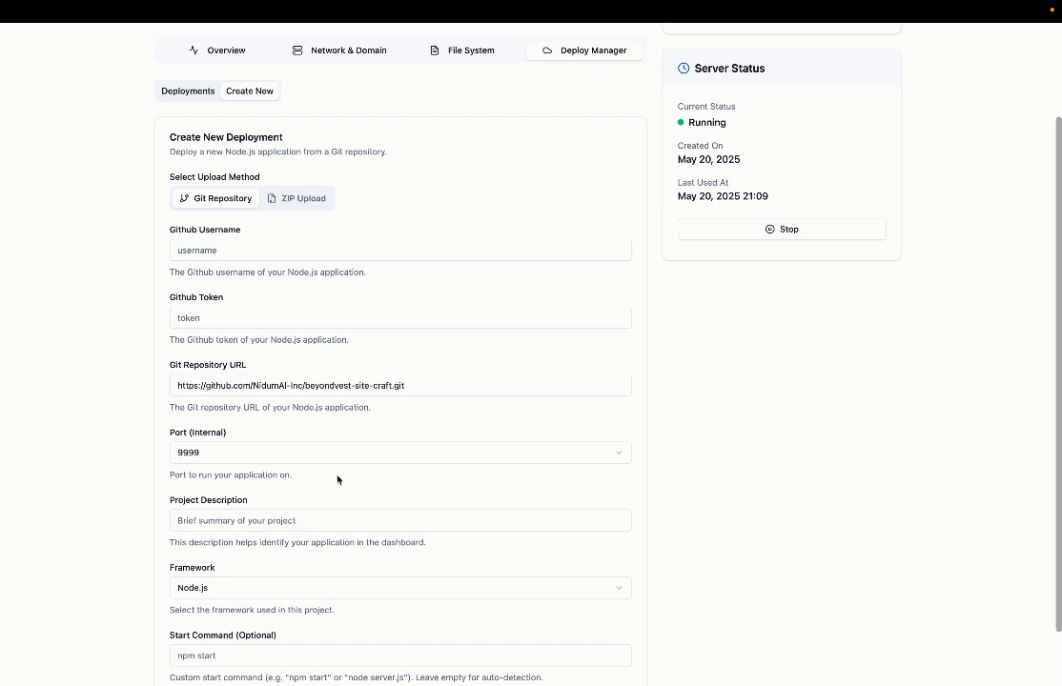
pyautogui.scroll(-2, 337, 479)
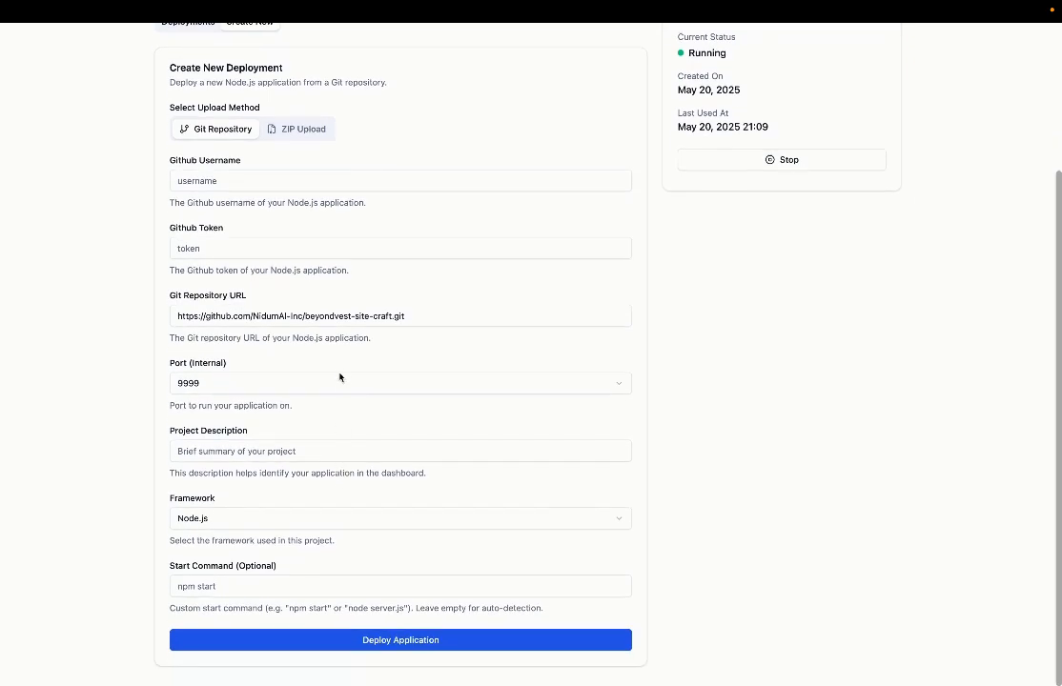
pyautogui.click(325, 389)
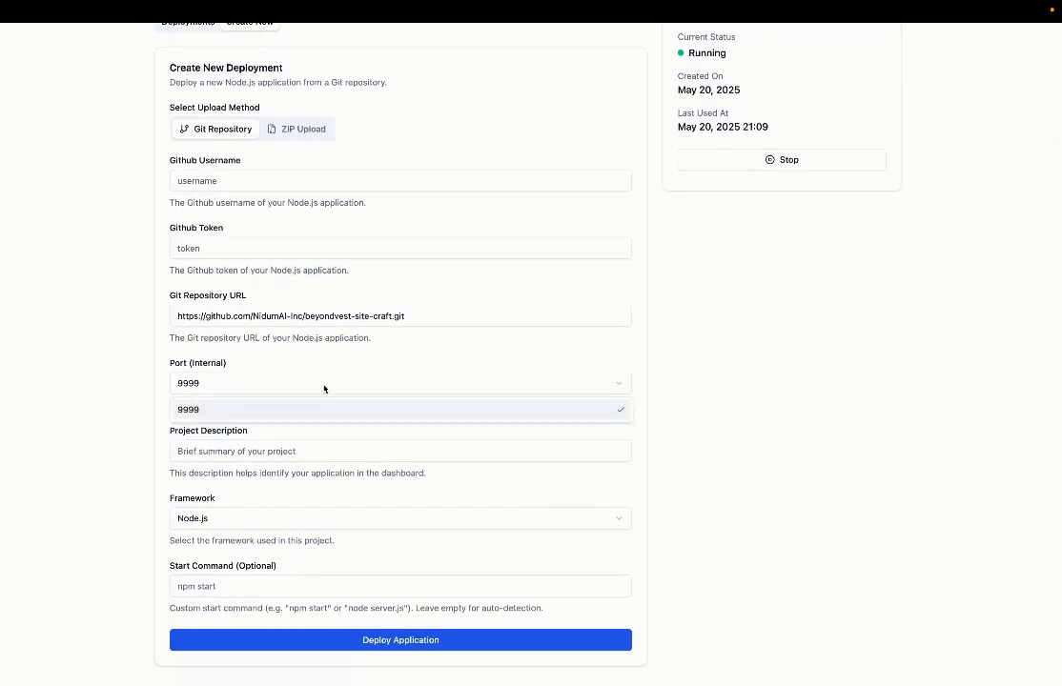
pyautogui.click(280, 418)
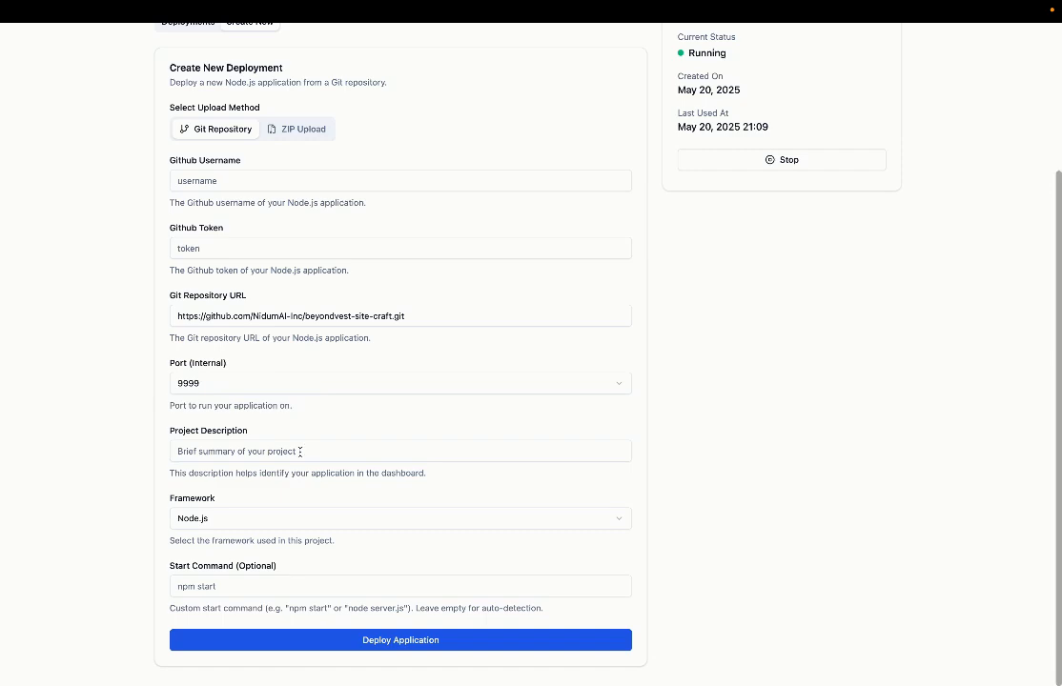
pyautogui.click(300, 452)
pyautogui.write('b')
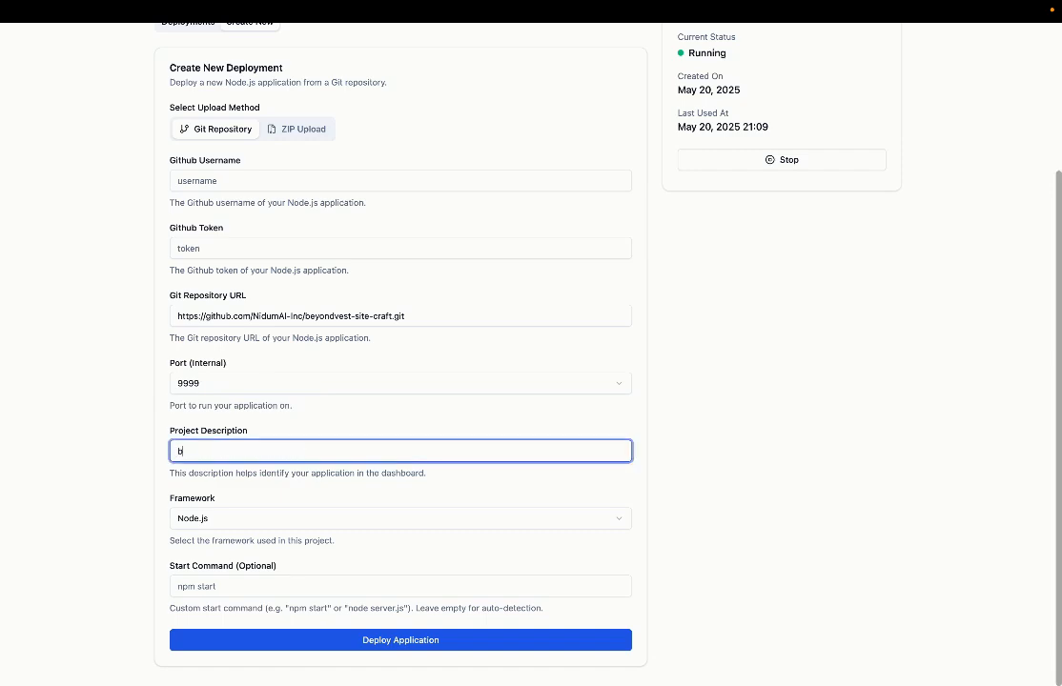
pyautogui.write('eyondvest website')
pyautogui.click(301, 638)
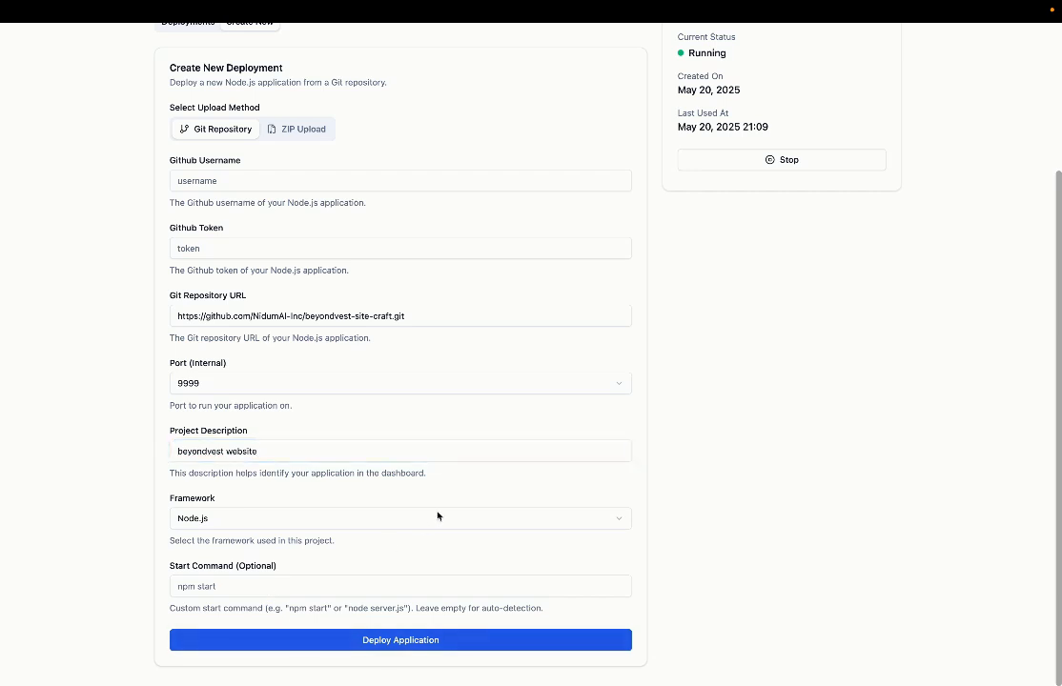
# Step: Choose framework Other and deploy the application
pyautogui.click(416, 522)
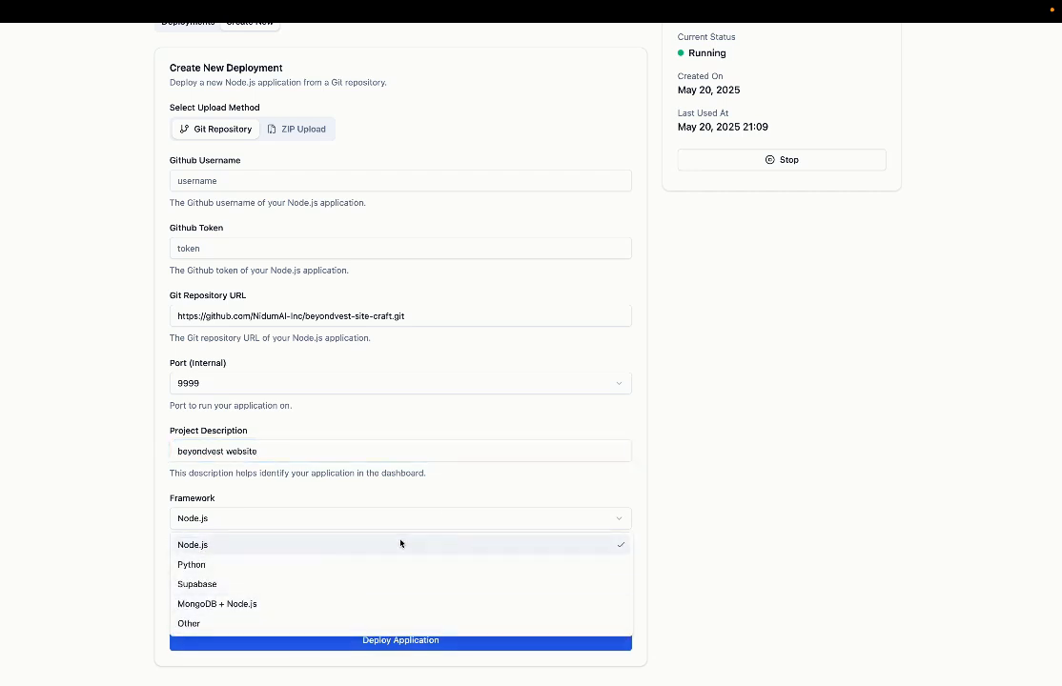
pyautogui.click(430, 519)
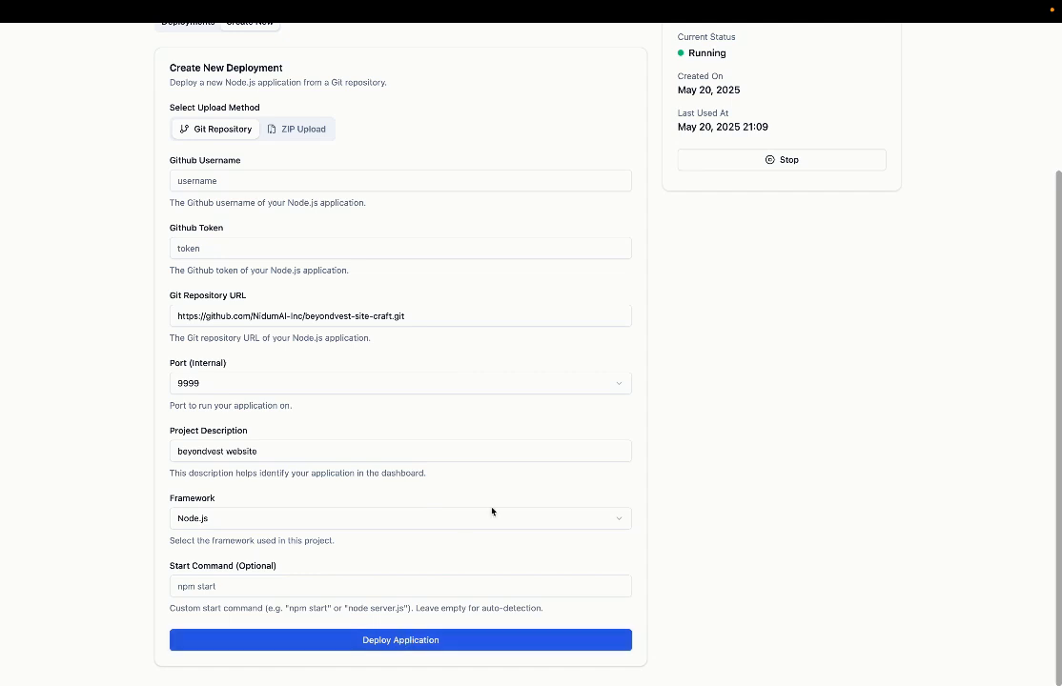
pyautogui.click(460, 520)
pyautogui.click(332, 624)
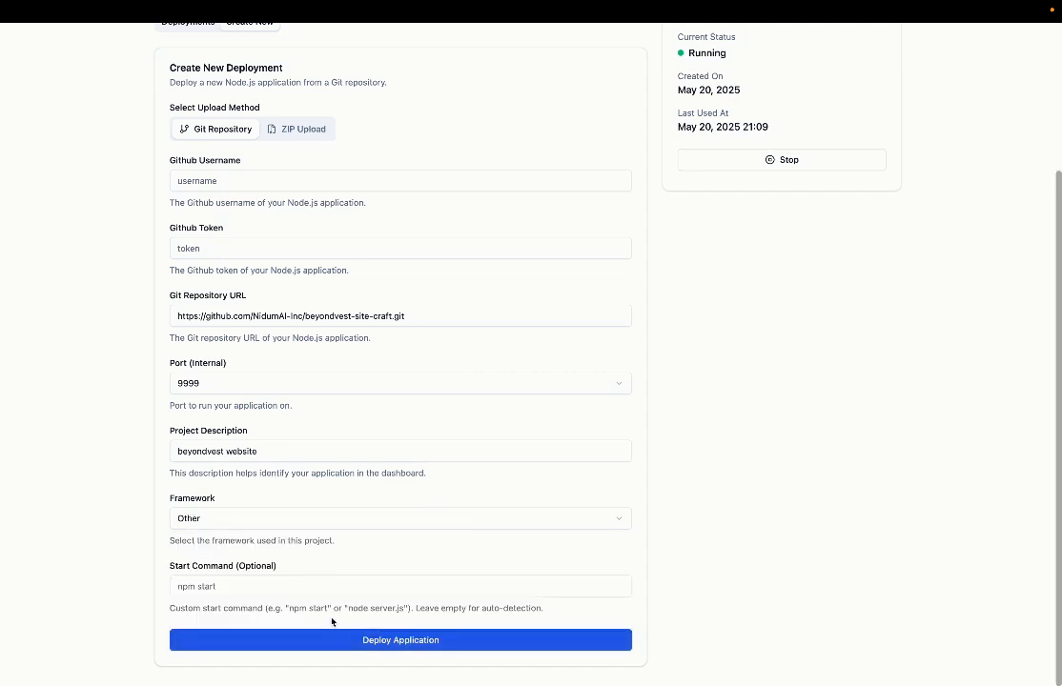
pyautogui.click(381, 641)
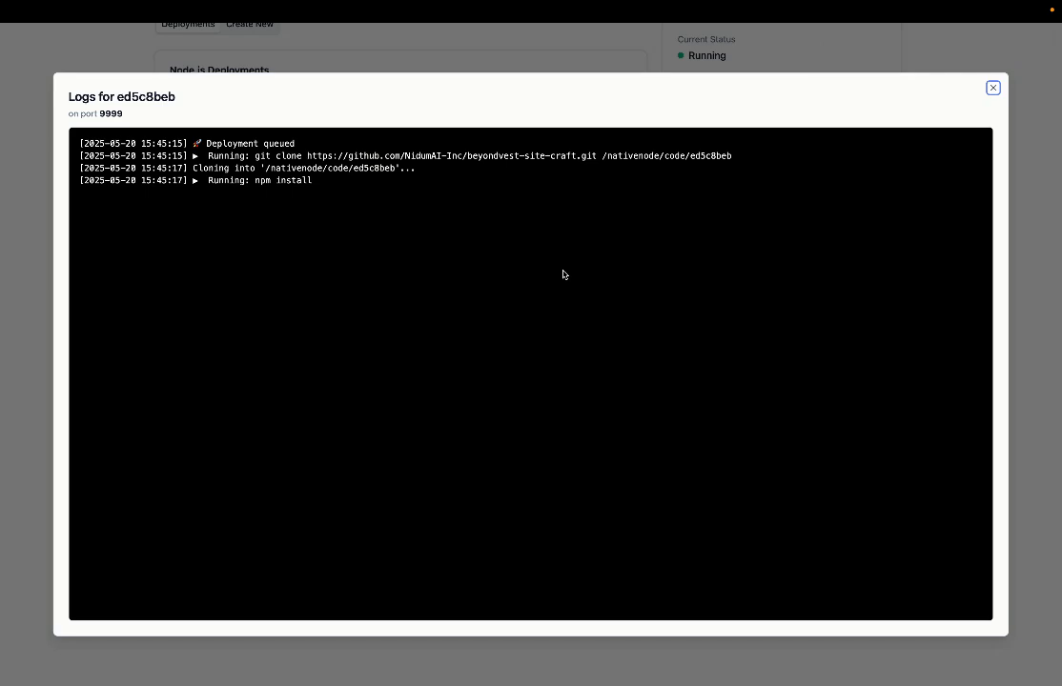
# Step: Wait until pm2 shows the beyondvest website online on port 9999, then close the logs
pyautogui.click(538, 208)
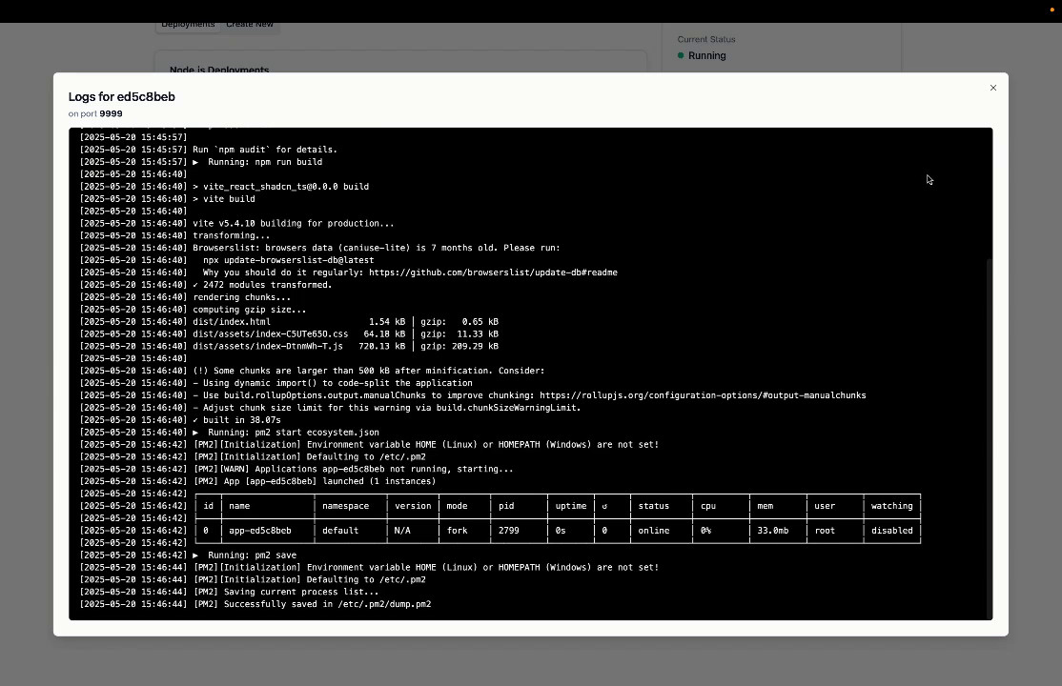
pyautogui.click(992, 88)
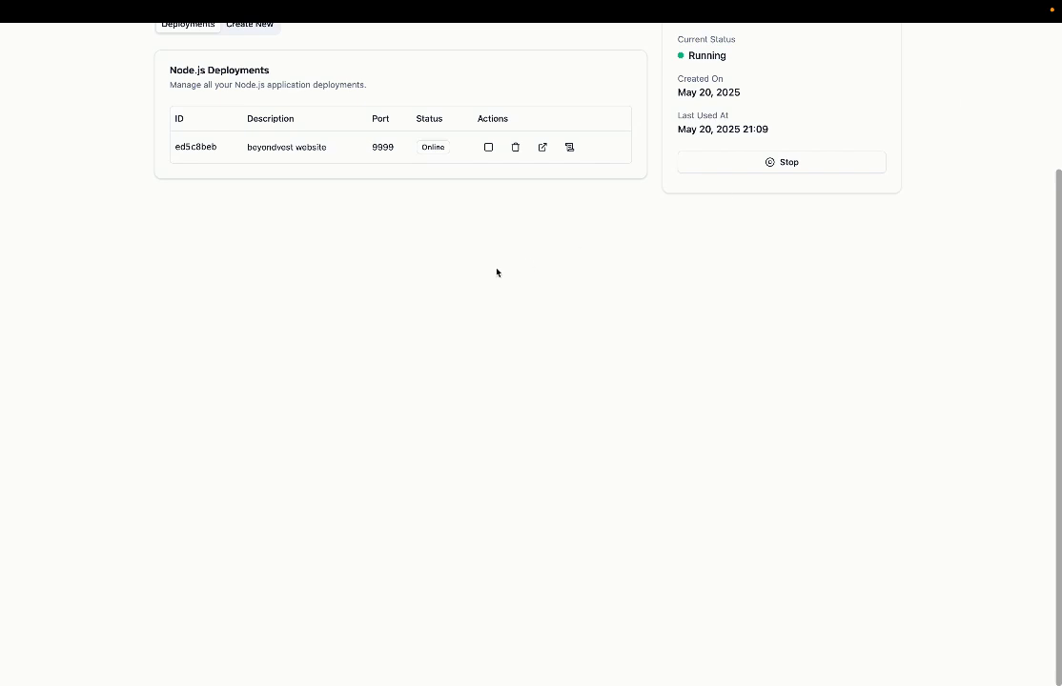
# Step: Launch the Online beyondvest website deployment on port 9999 in the browser
pyautogui.scroll(3, 497, 273)
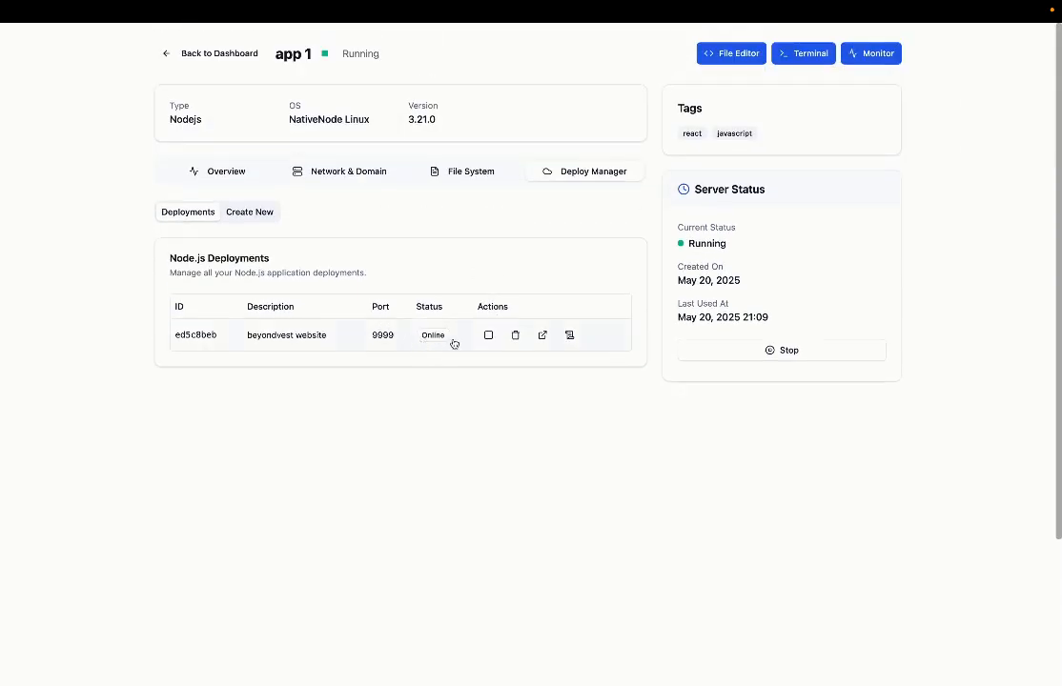
pyautogui.click(542, 339)
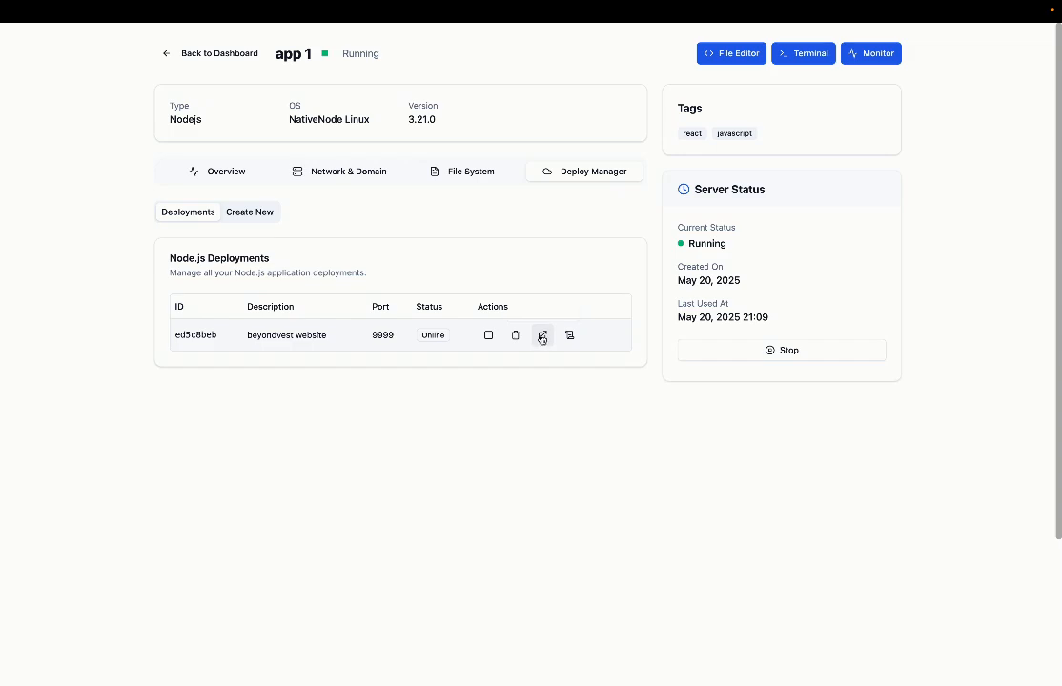
# Step: Scroll through the BeyondVest site at localhost:8999, then go to the Lovable project tab
pyautogui.scroll(-5, 542, 339)
pyautogui.scroll(-20, 542, 340)
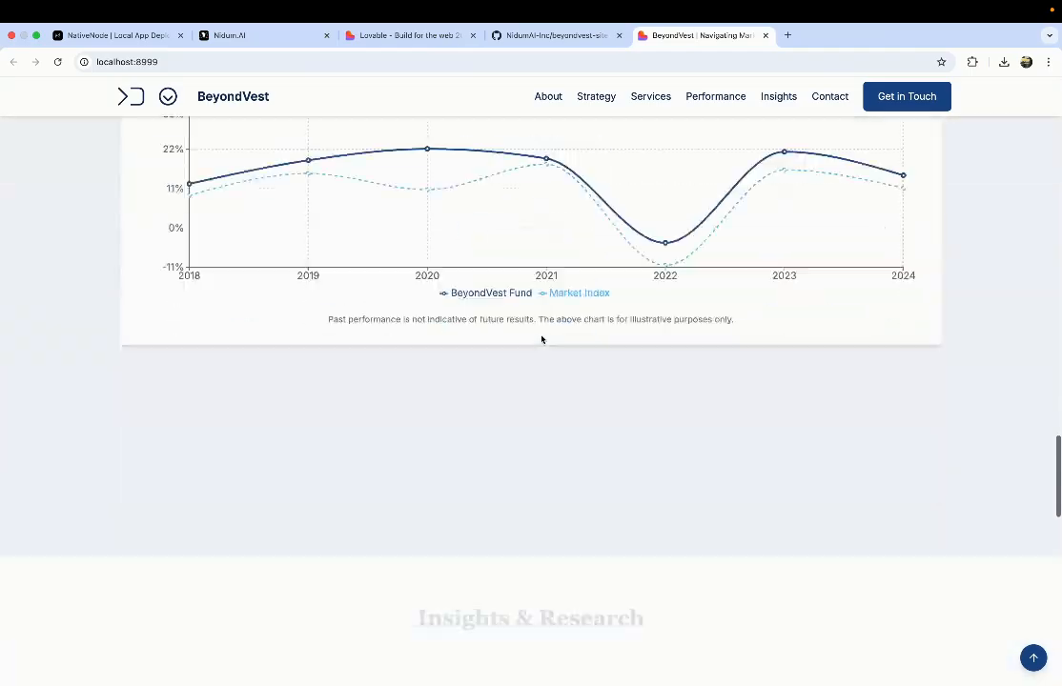
pyautogui.scroll(-15, 541, 339)
pyautogui.scroll(10, 542, 339)
pyautogui.scroll(20, 541, 339)
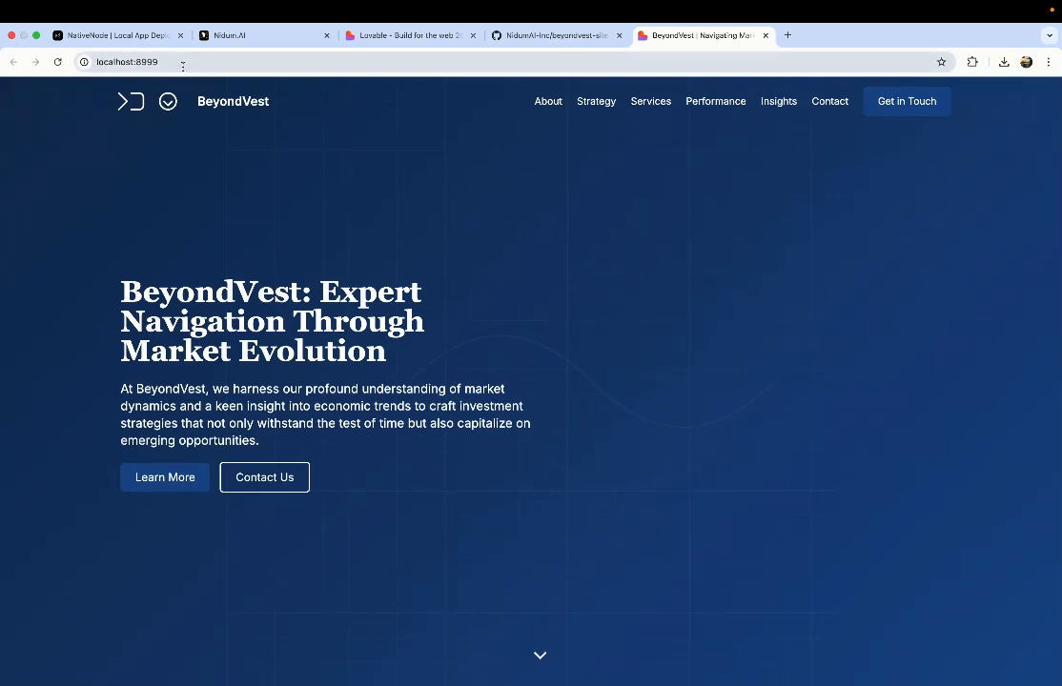
pyautogui.click(200, 61)
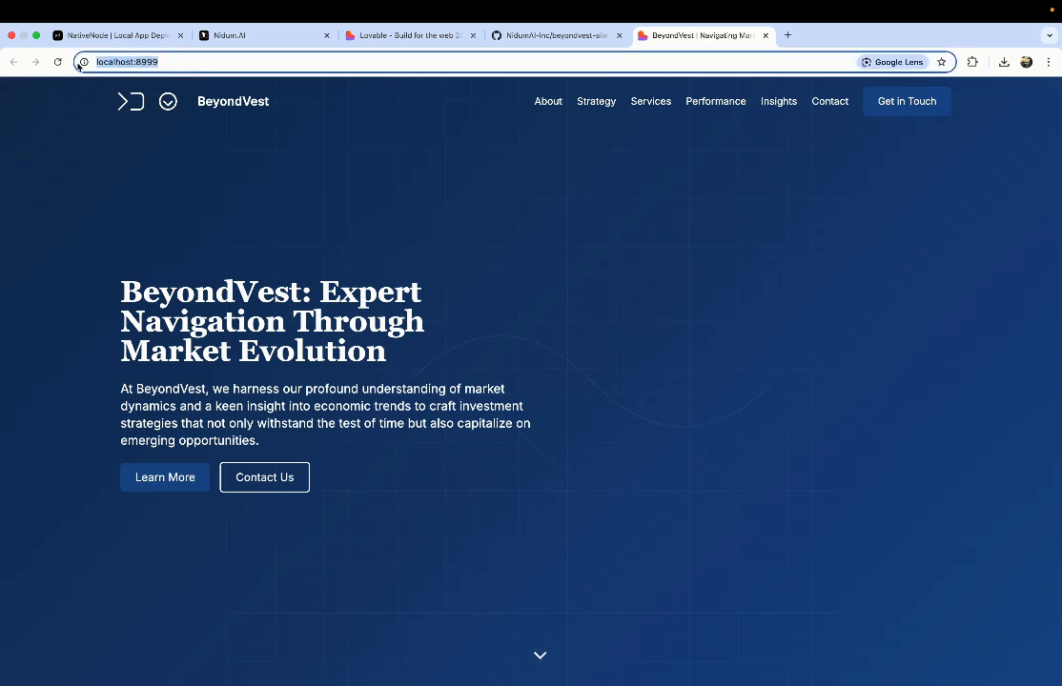
pyautogui.click(218, 152)
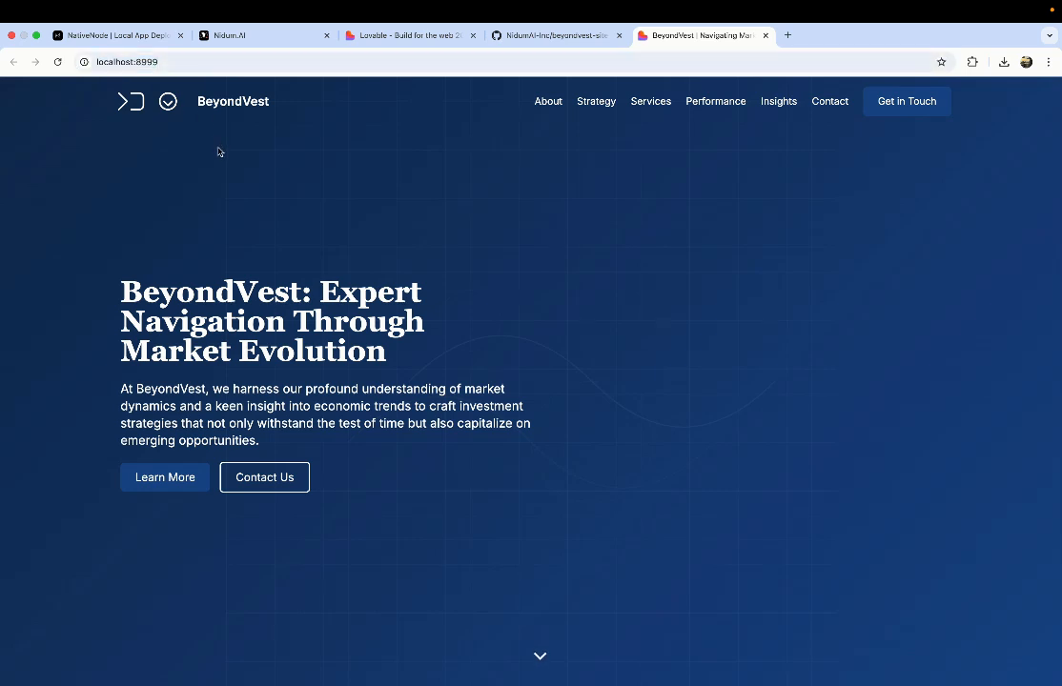
pyautogui.click(398, 35)
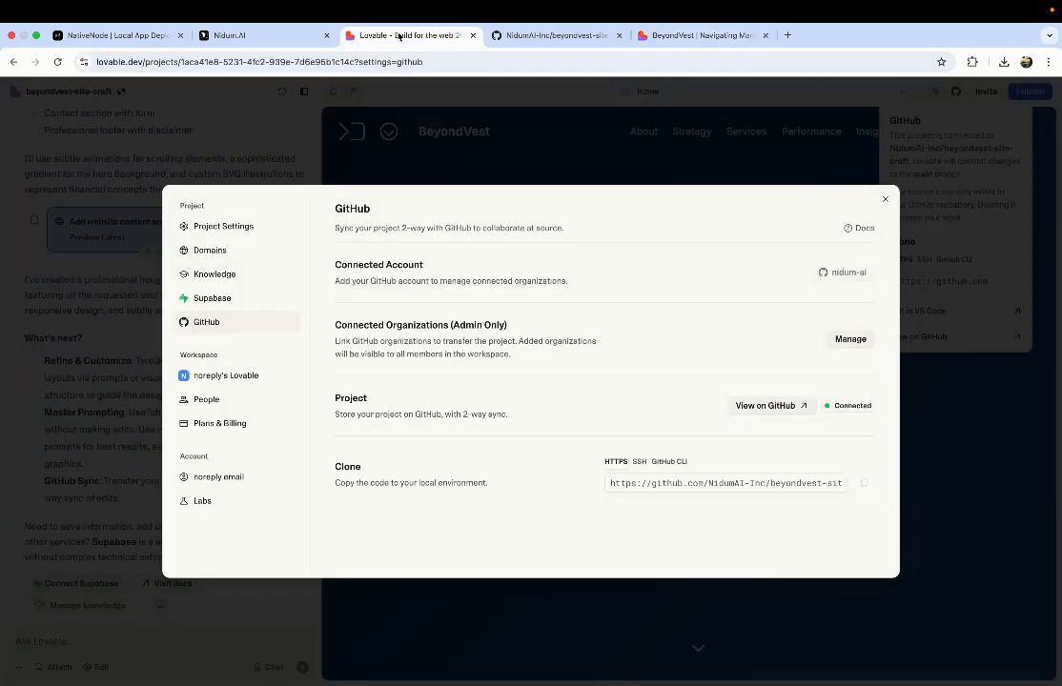
# Step: Close Lovable's GitHub settings and check the GitHub repository tab
pyautogui.click(884, 201)
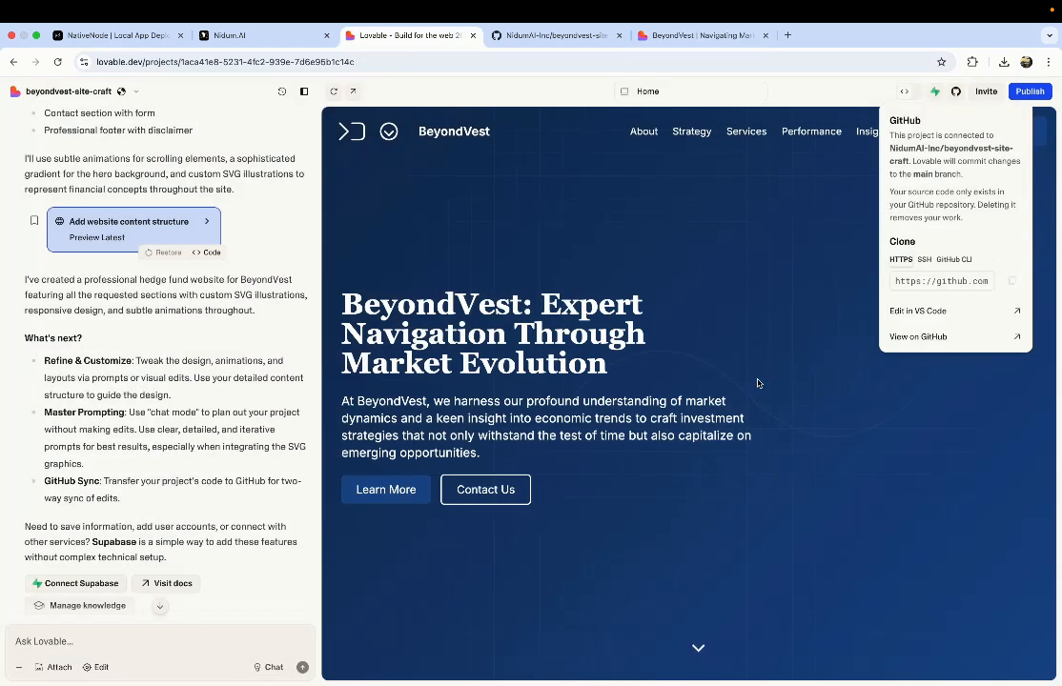
pyautogui.click(572, 35)
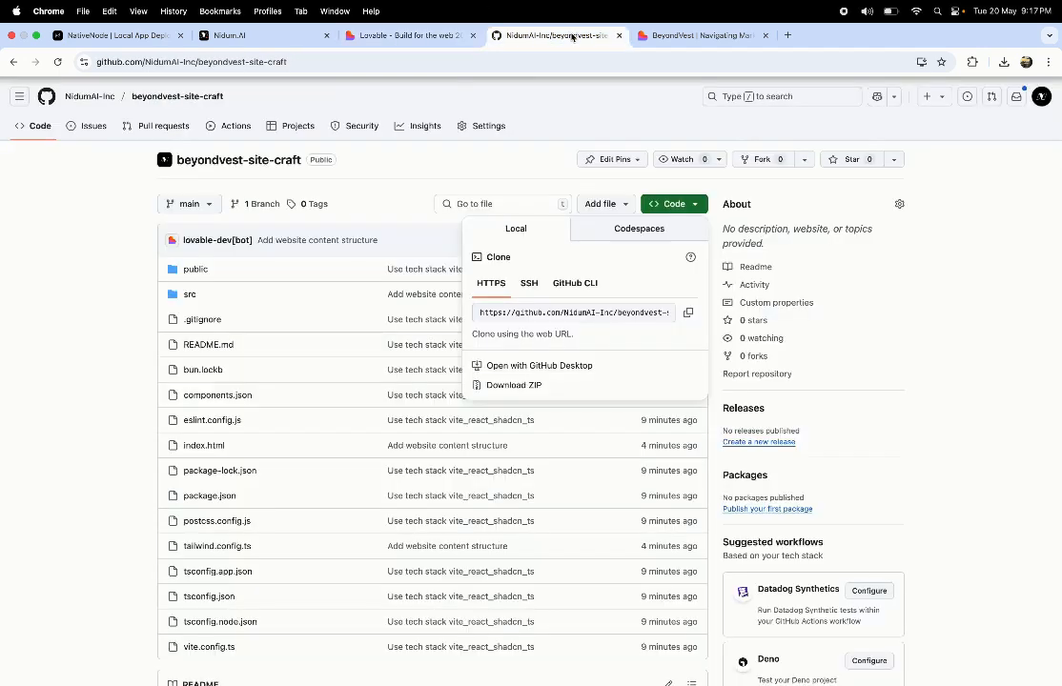
pyautogui.click(676, 35)
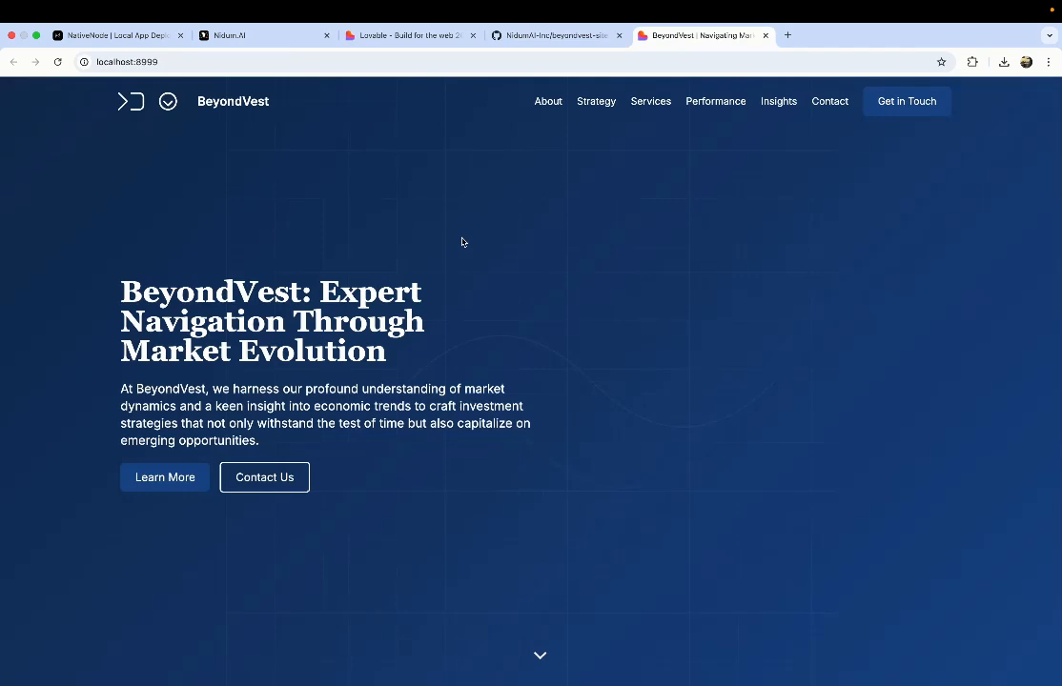
# Step: Reload the localhost:8999 BeyondVest site, then bring up app 1's Network & Domain settings in NativeNode
pyautogui.click(57, 61)
pyautogui.click(529, 63)
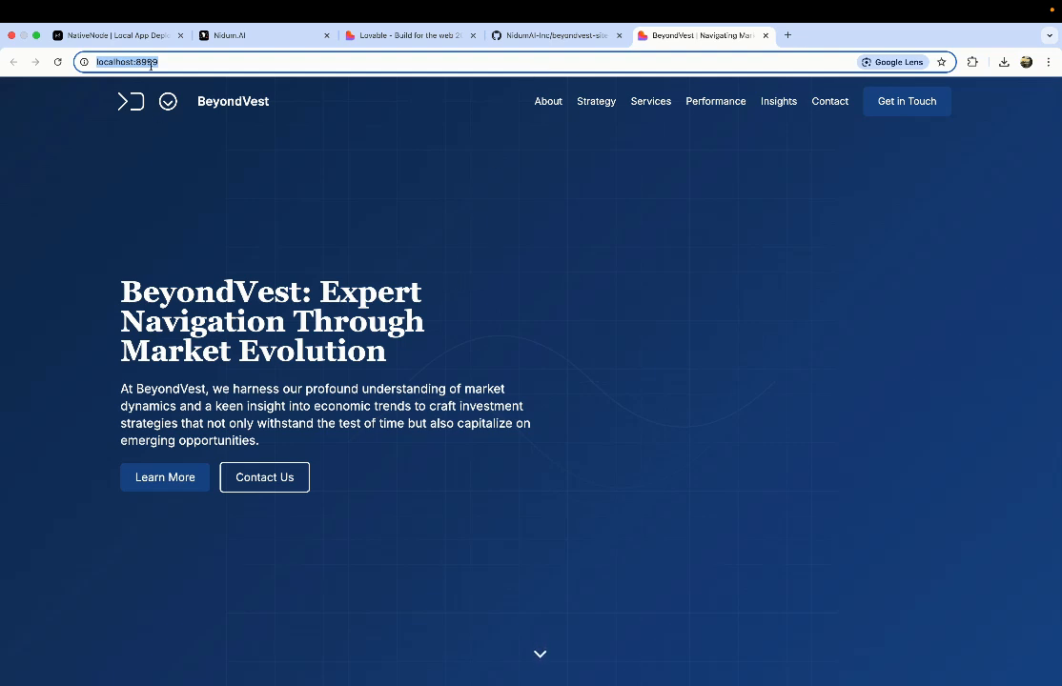
pyautogui.hotkey('ctrl', 'Left')
pyautogui.click(352, 173)
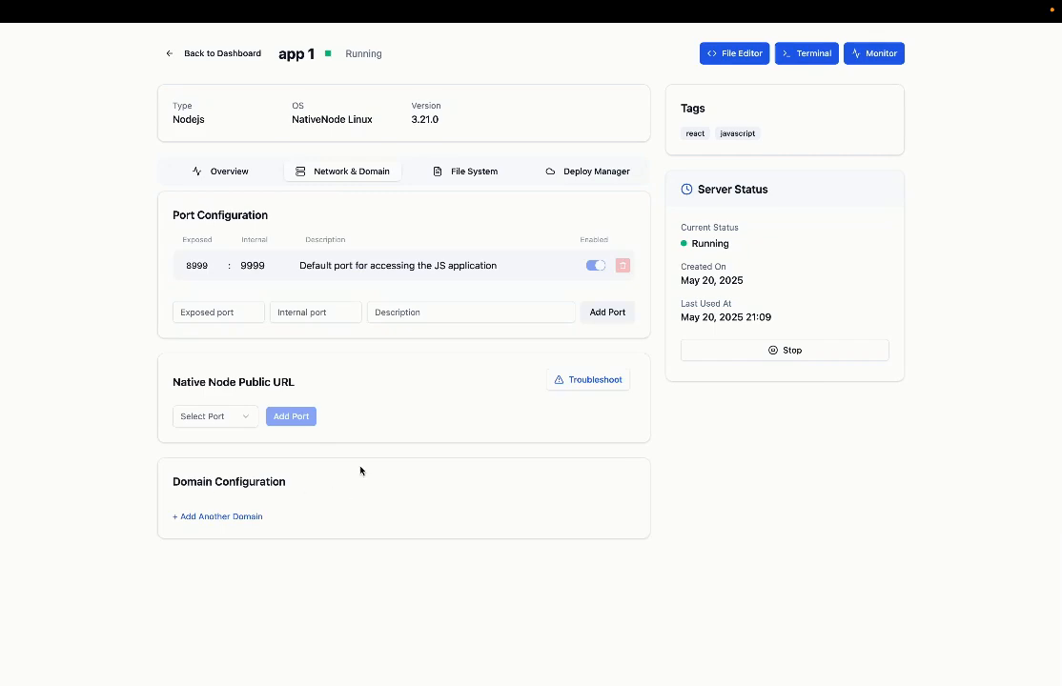
# Step: Choose port 8999 for the Native Node public URL and compare with the localhost:8999 site
pyautogui.click(219, 425)
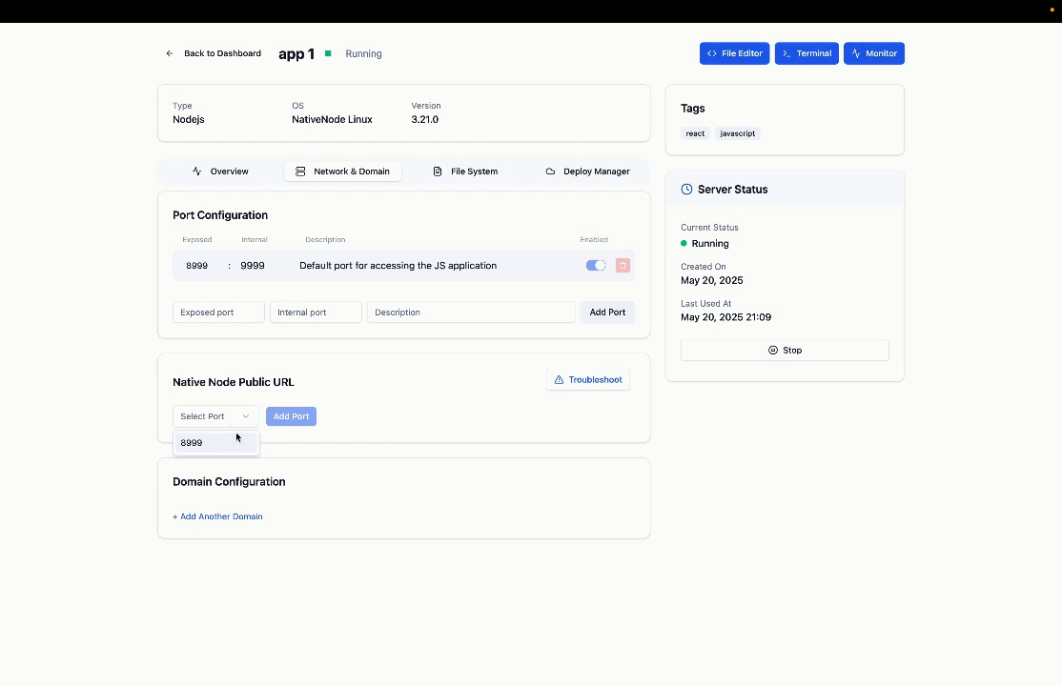
pyautogui.click(237, 448)
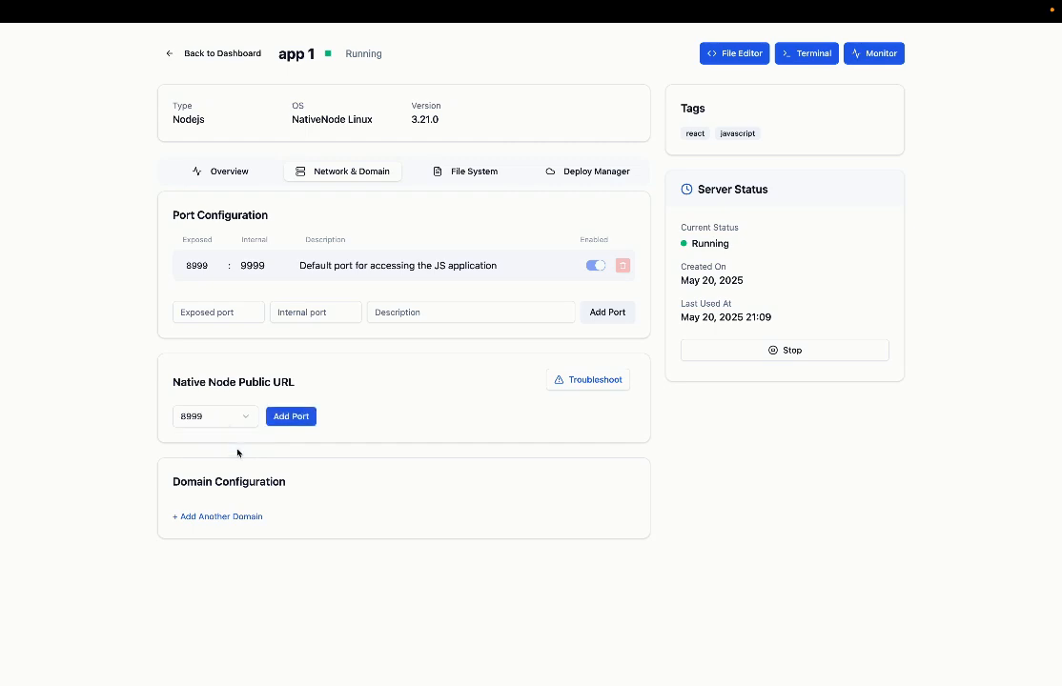
pyautogui.hotkey('ctrl', 'Right')
pyautogui.press('super+l')
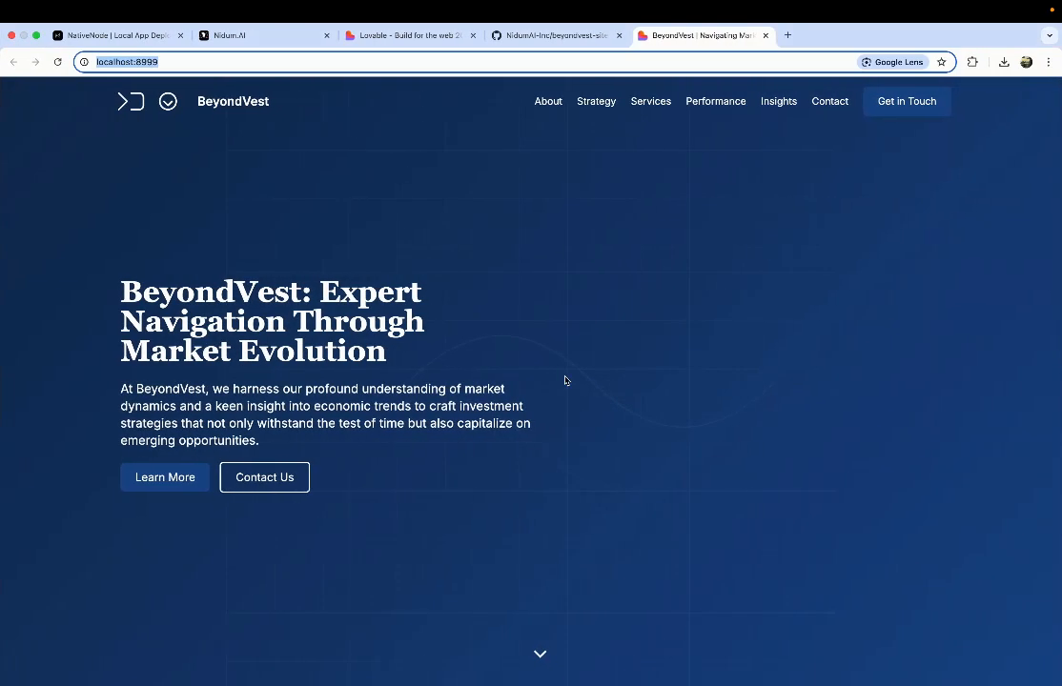
pyautogui.scroll(-10, 565, 381)
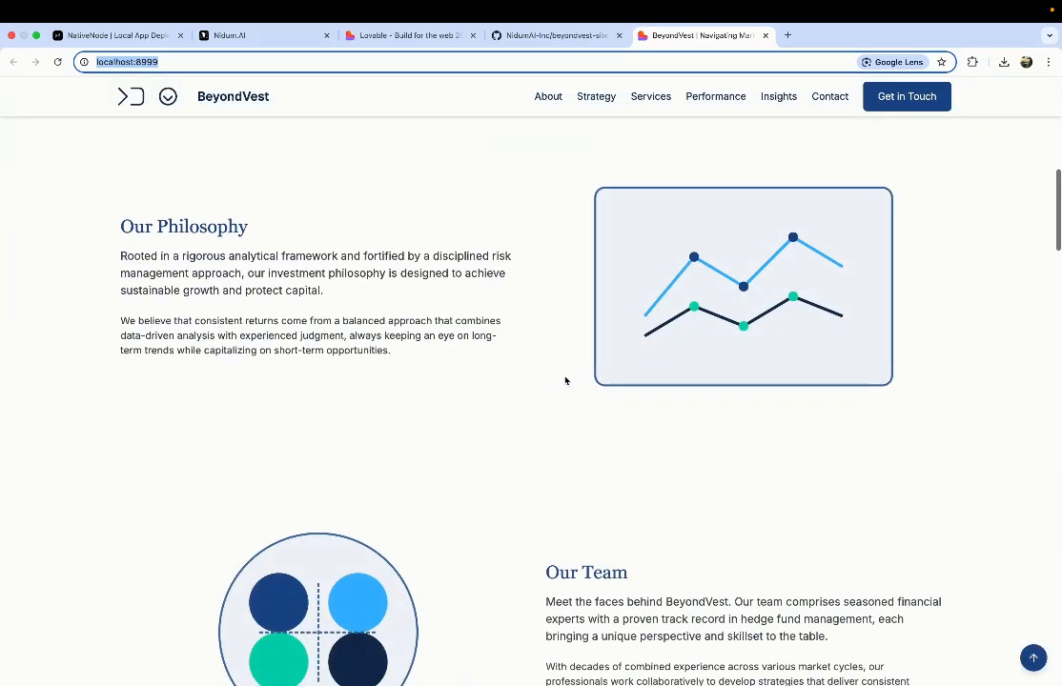
pyautogui.scroll(10, 564, 381)
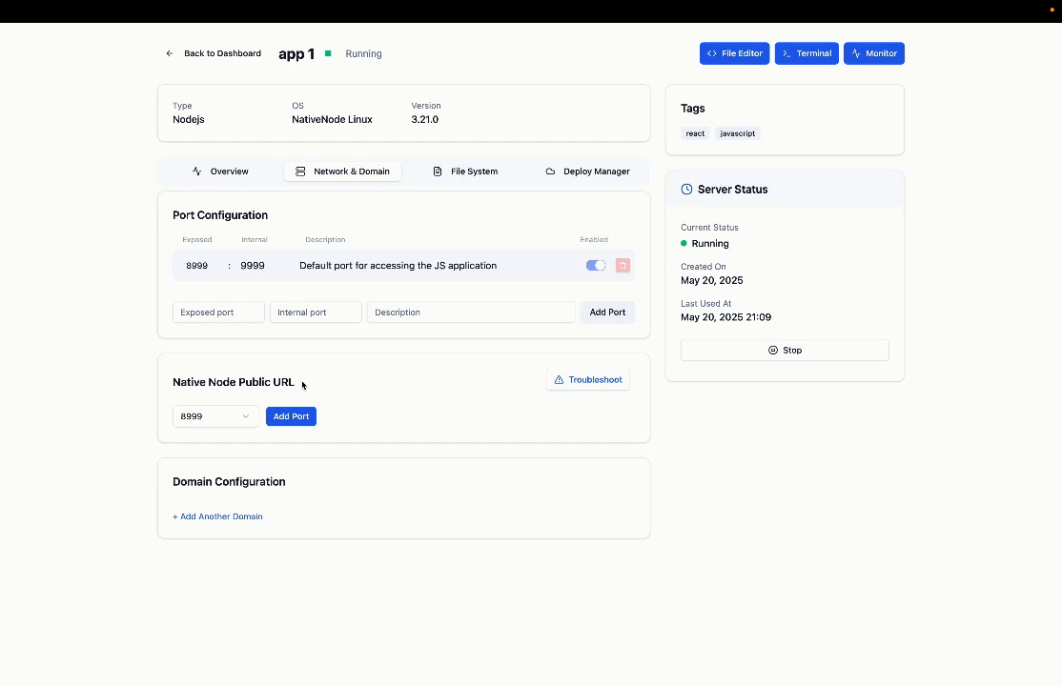
pyautogui.scroll(-10, 574, 391)
pyautogui.scroll(-15, 574, 389)
pyautogui.scroll(15, 574, 391)
pyautogui.scroll(10, 573, 393)
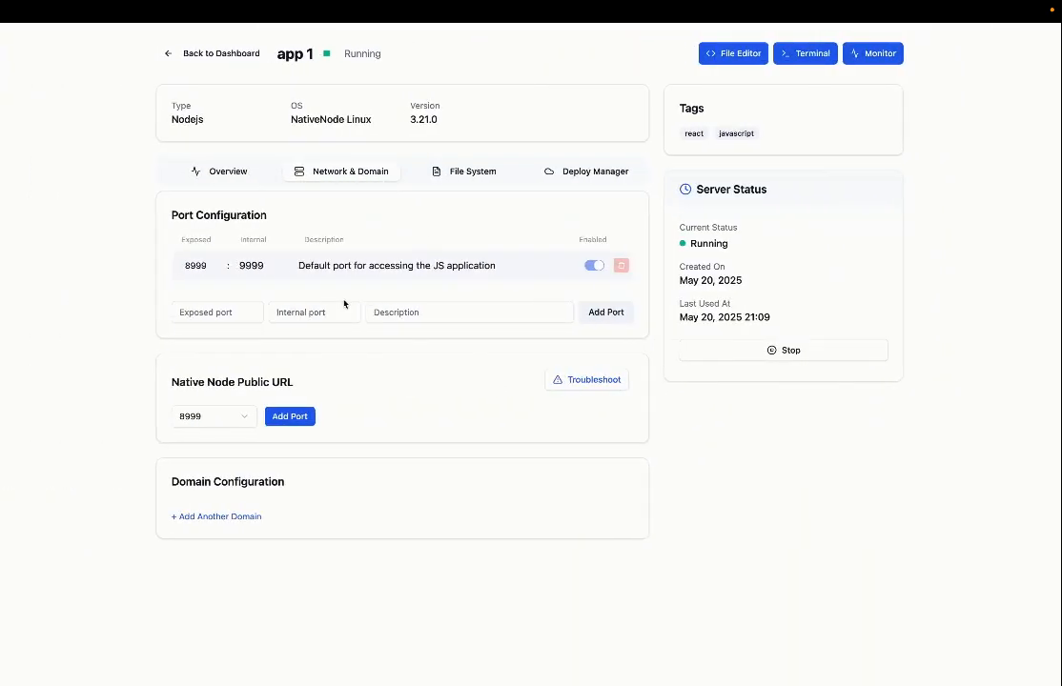
# Step: Go through the new port entry fields, cross-checking the localhost:8999 address in Chrome
pyautogui.click(230, 313)
pyautogui.click(312, 312)
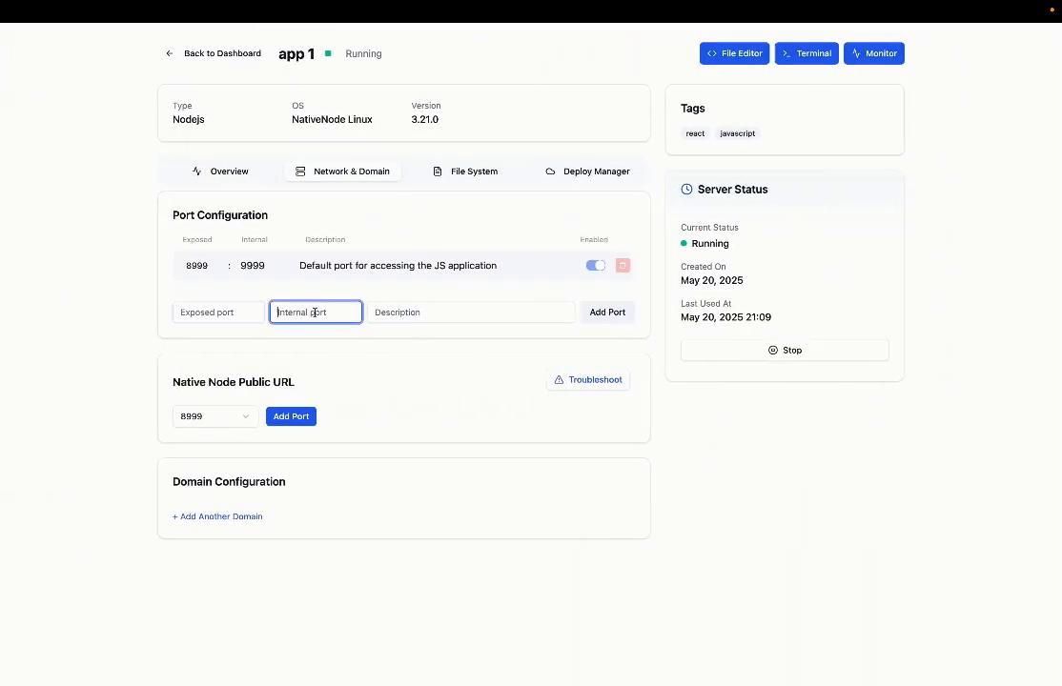
pyautogui.click(457, 317)
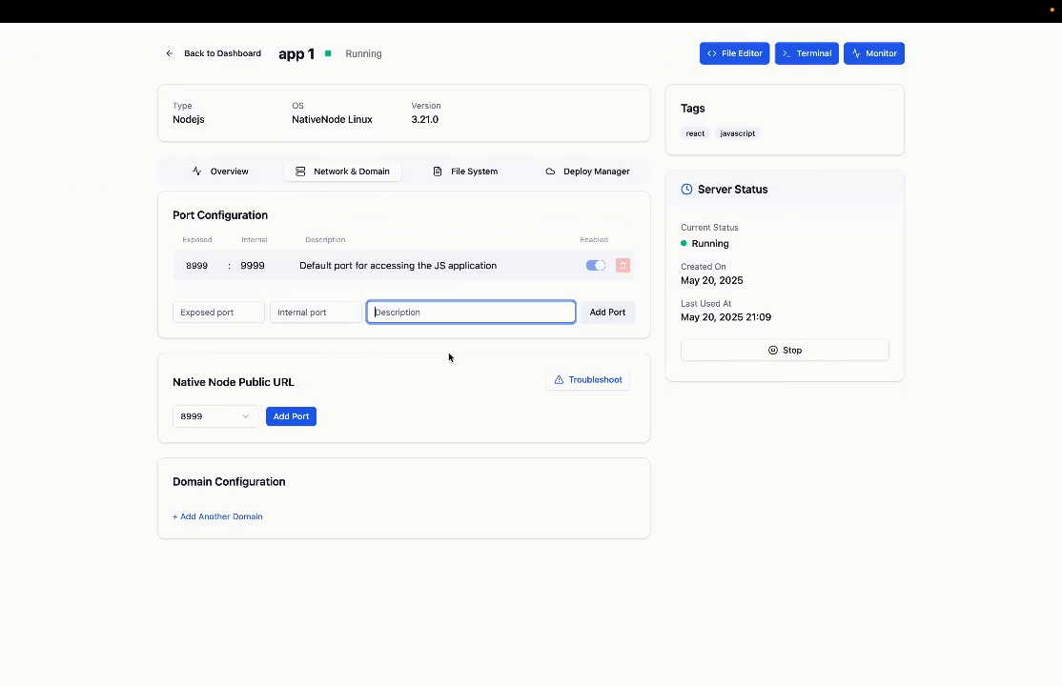
pyautogui.click(449, 358)
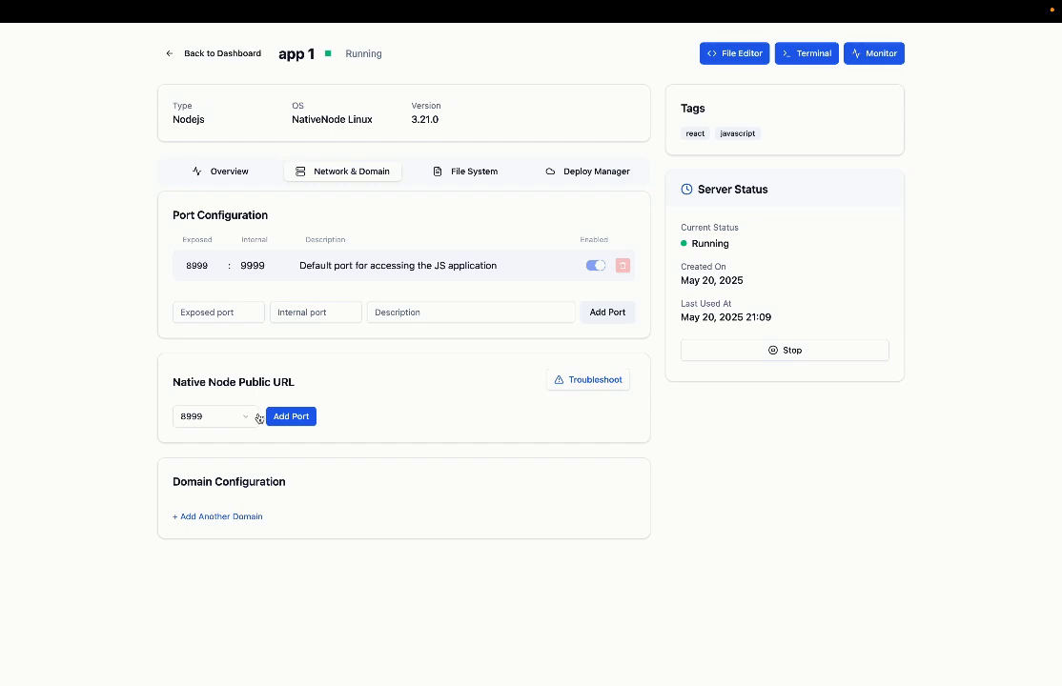
pyautogui.hotkey('ctrl', 'Right')
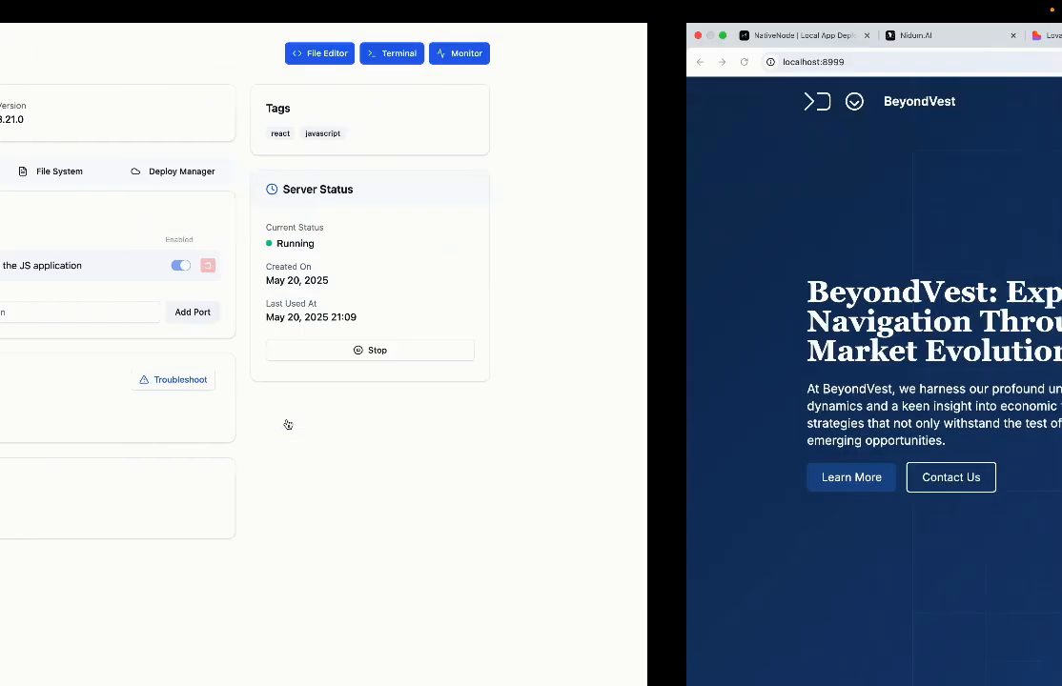
pyautogui.click(284, 62)
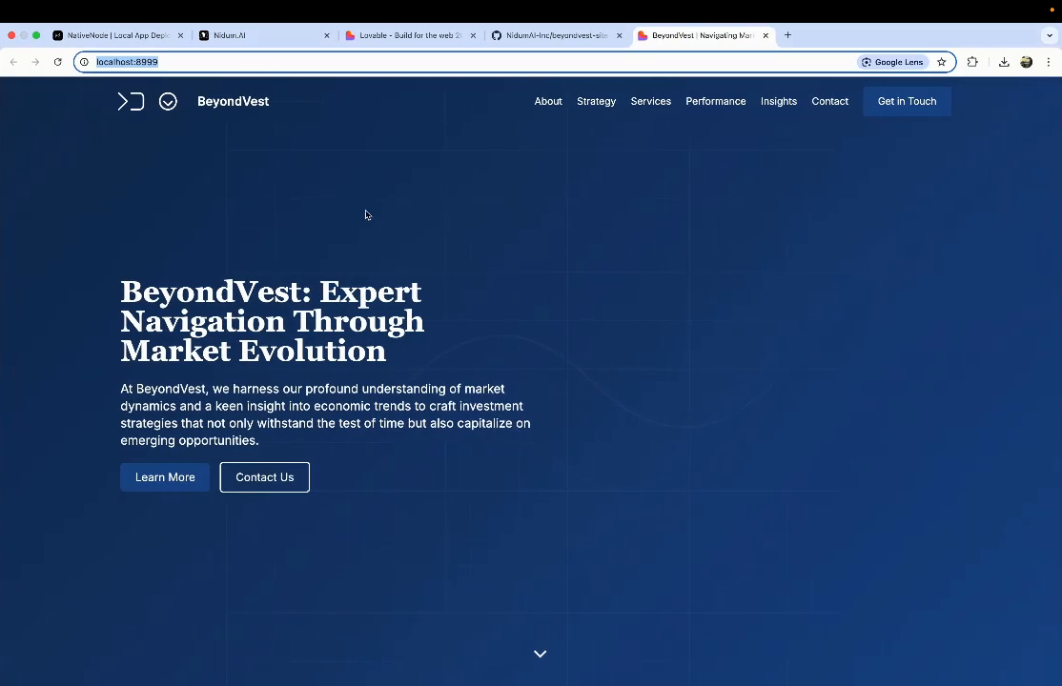
pyautogui.hotkey('ctrl', 'Left')
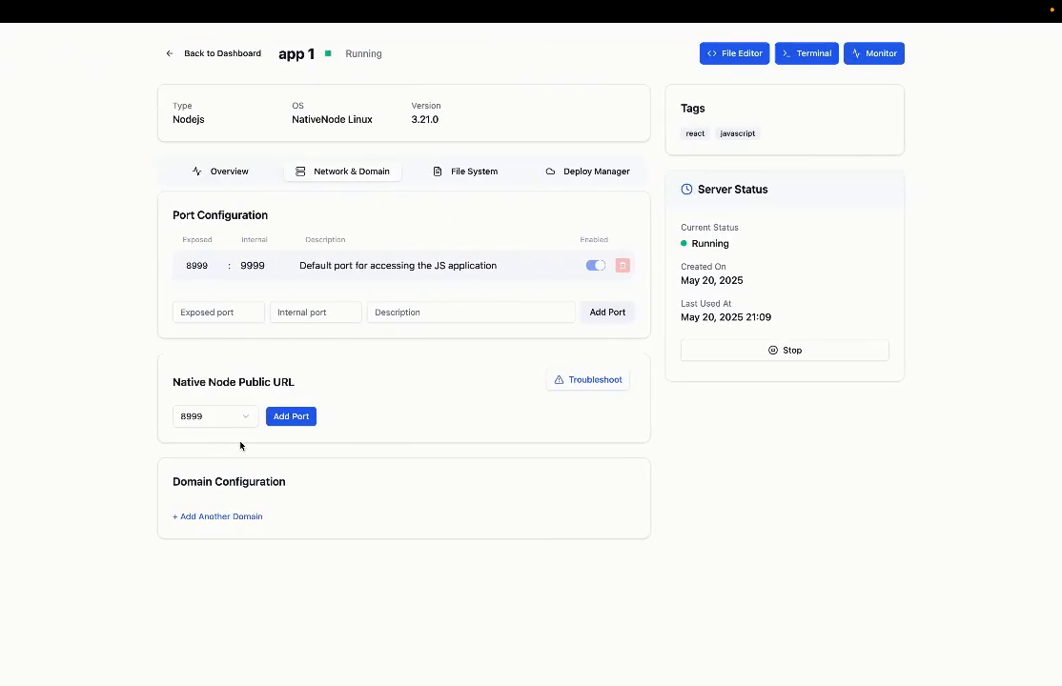
# Step: Add a public nativenode.host URL for port 8999, make it Live, and launch it in a new tab
pyautogui.click(296, 419)
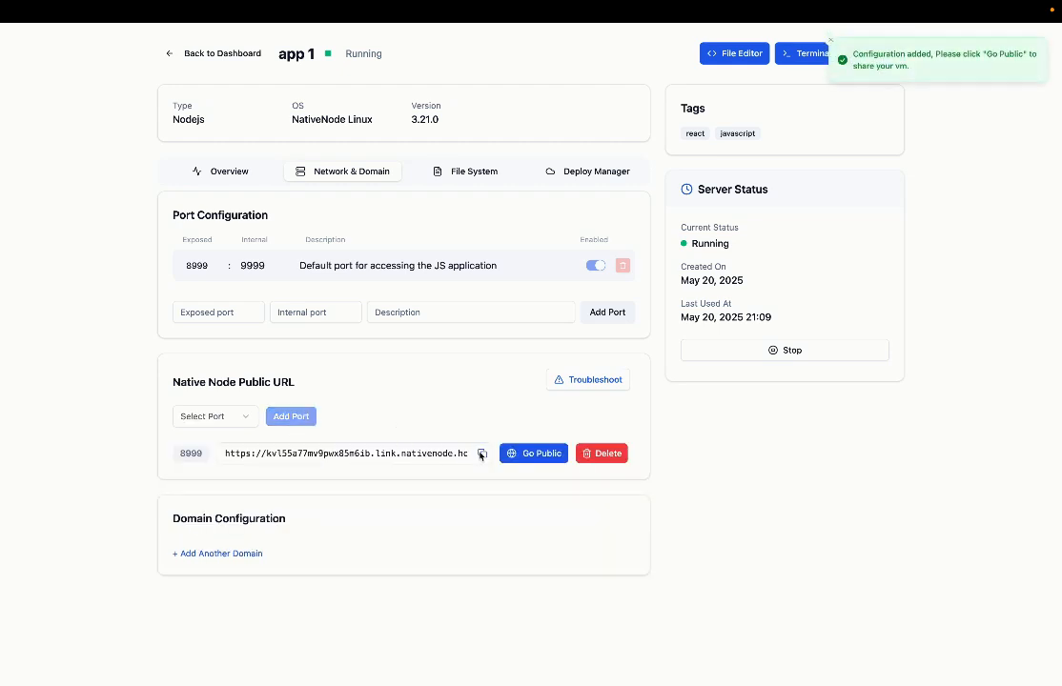
pyautogui.hscroll(1, 447, 459)
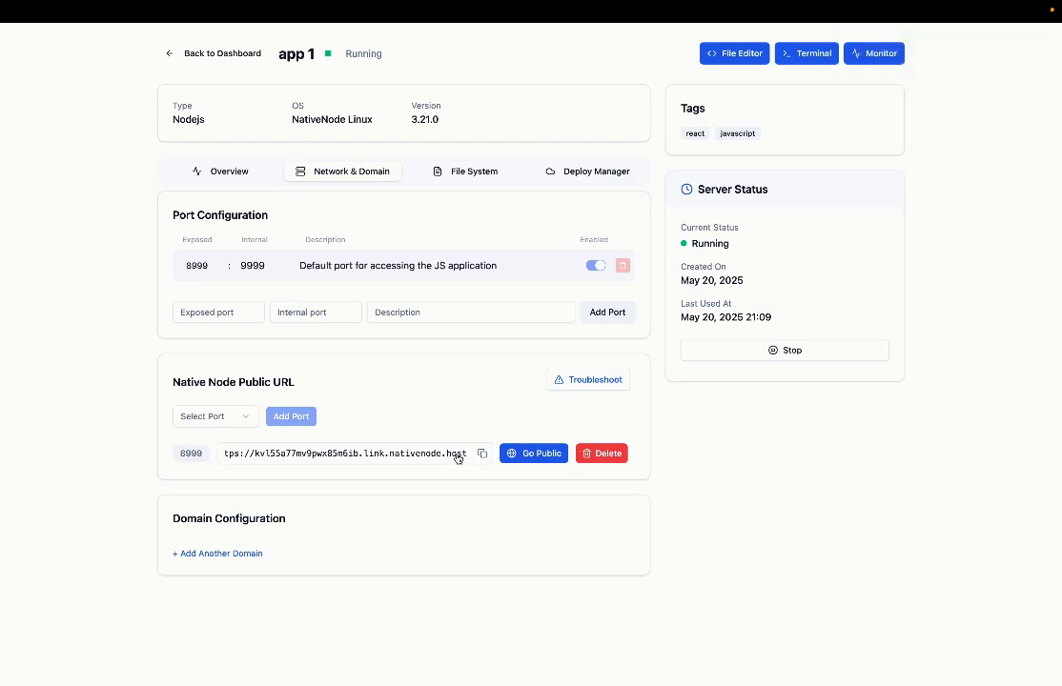
pyautogui.hscroll(-1, 357, 464)
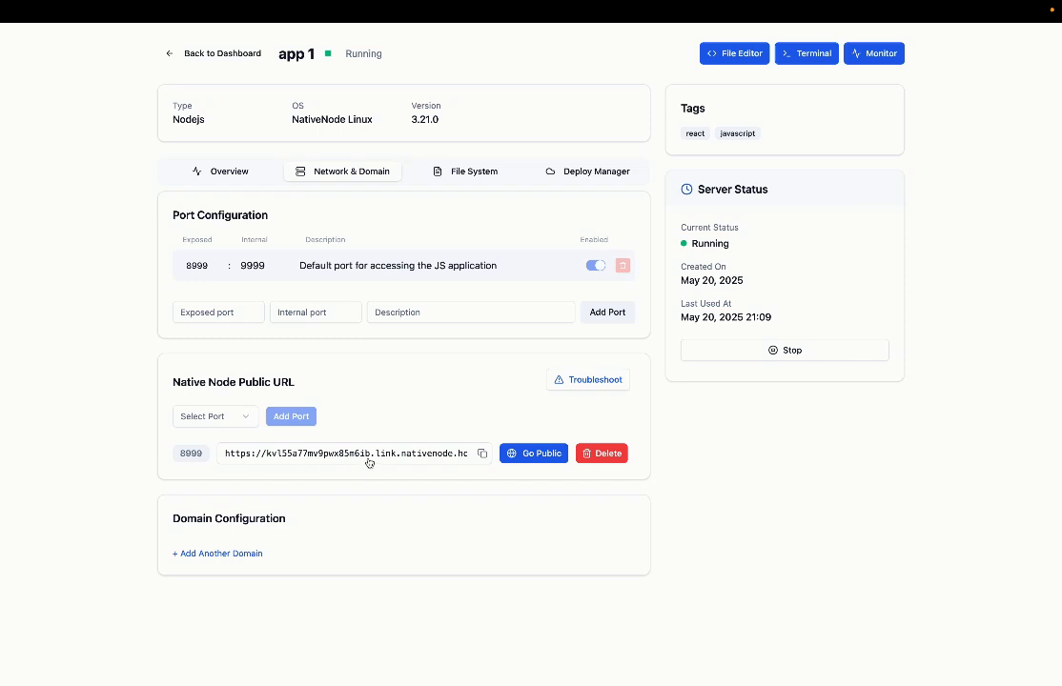
pyautogui.click(531, 455)
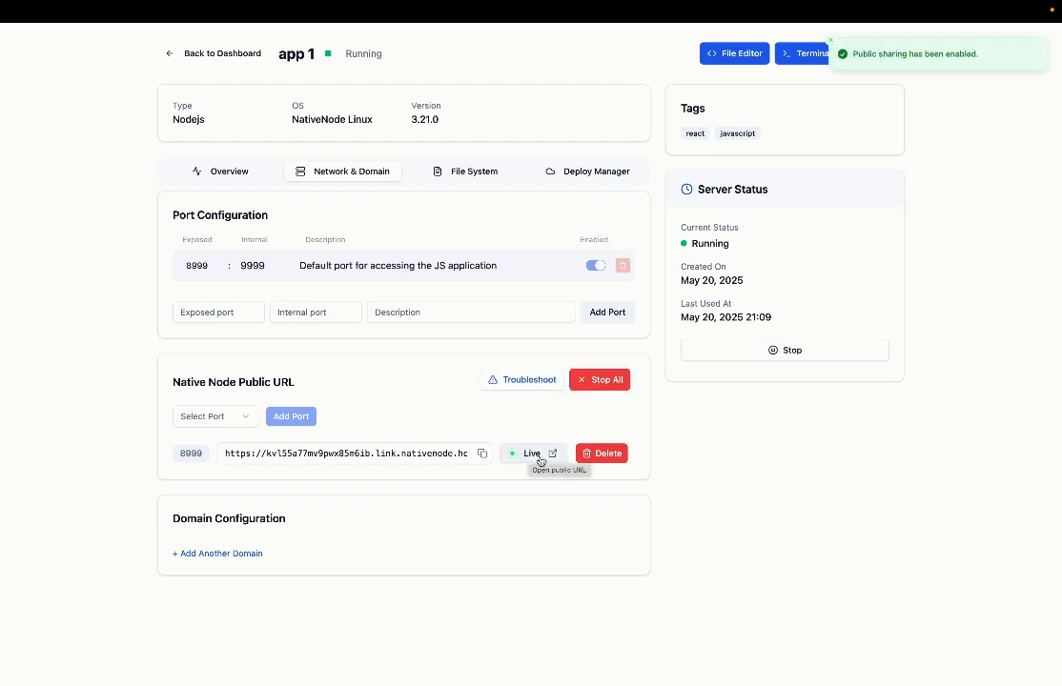
pyautogui.click(549, 456)
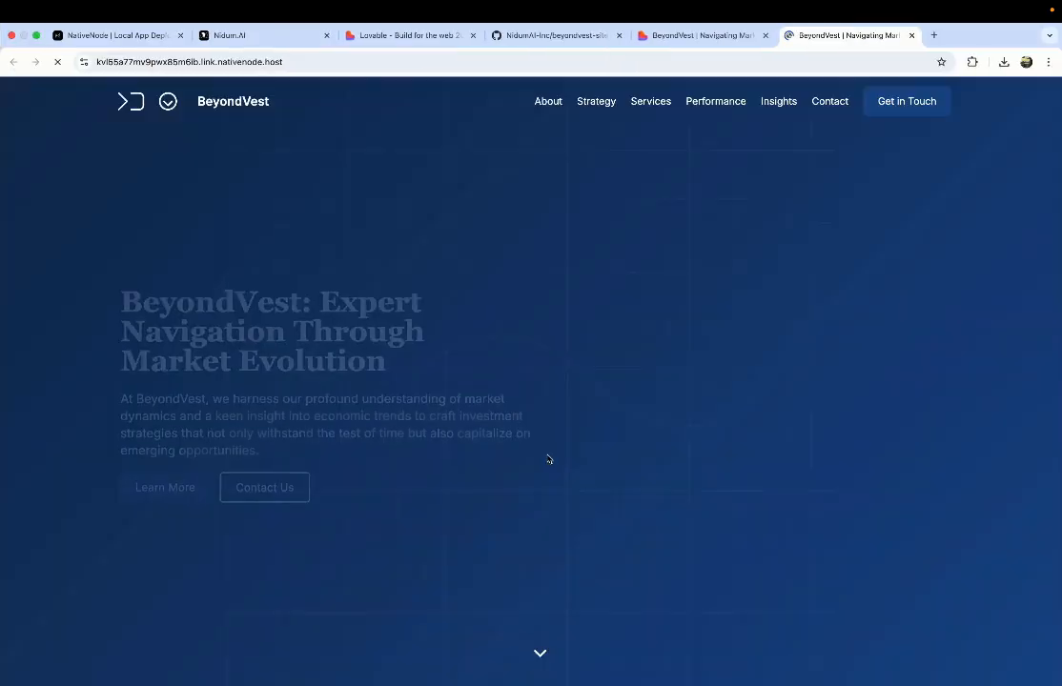
# Step: Scroll through and reload the BeyondVest site at its public nativenode.host URL
pyautogui.scroll(-3, 548, 459)
pyautogui.scroll(-20, 548, 459)
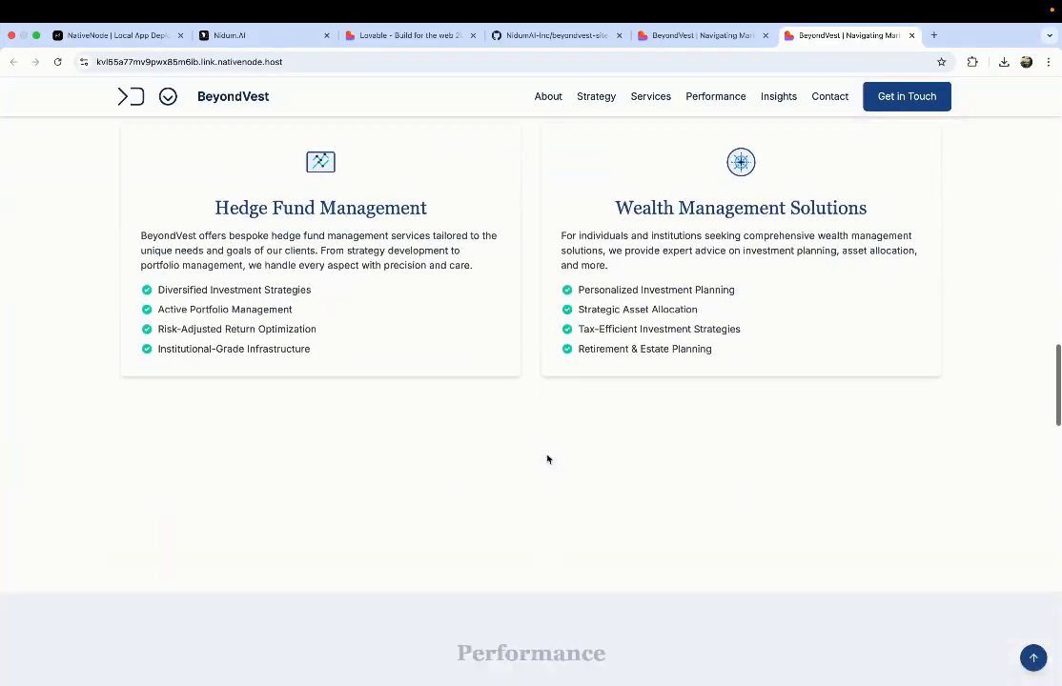
pyautogui.scroll(-12, 547, 460)
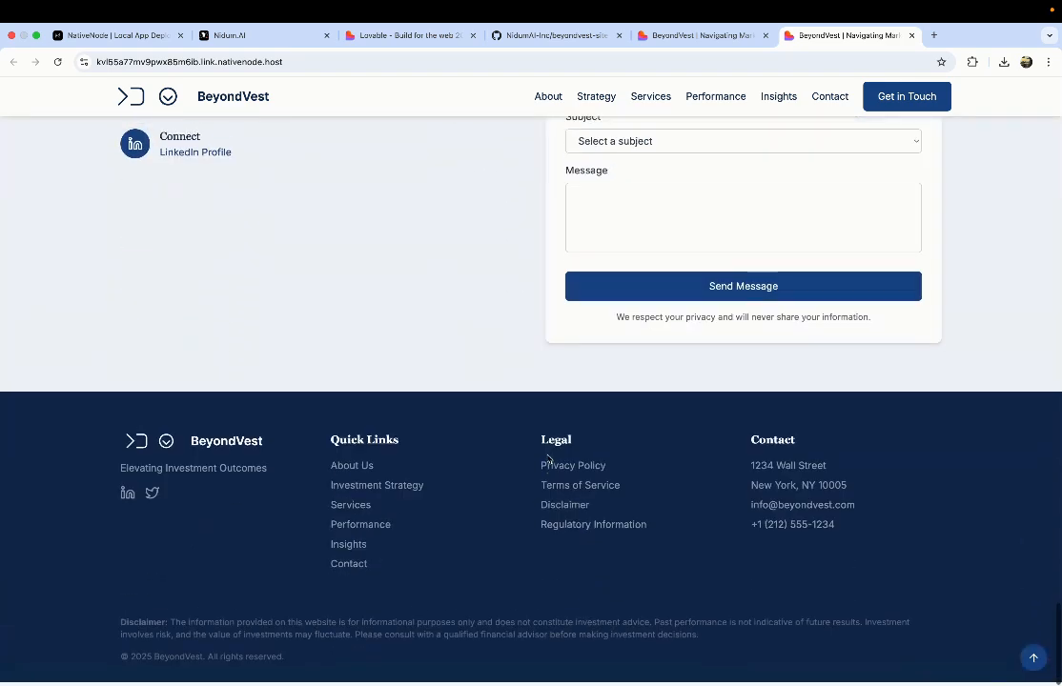
pyautogui.scroll(3, 547, 460)
pyautogui.click(58, 61)
pyautogui.click(58, 61)
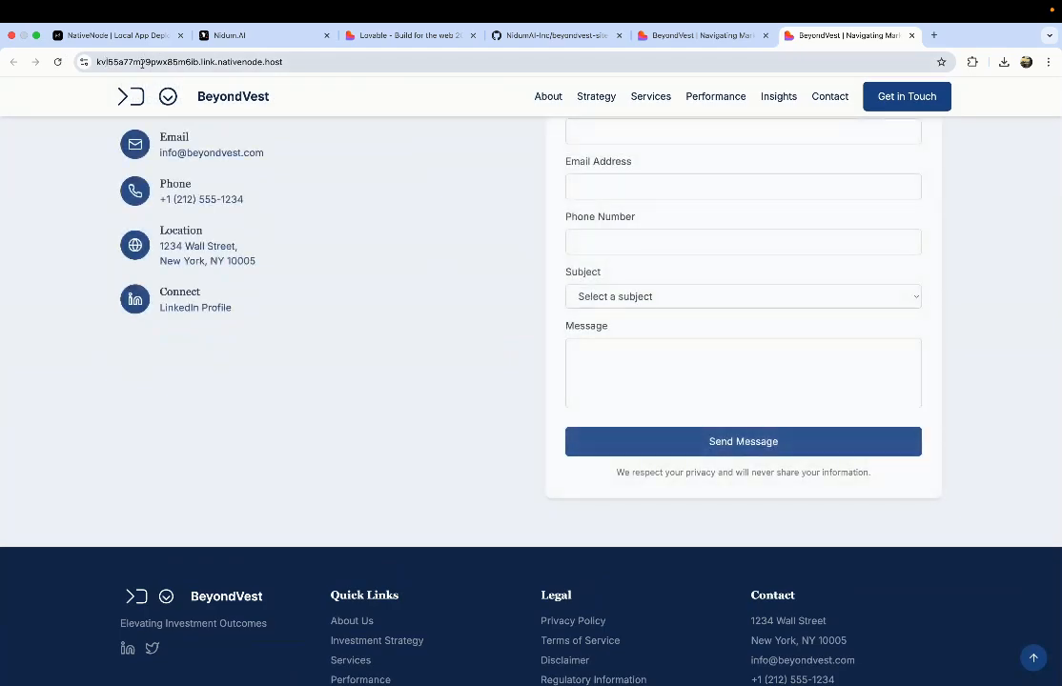
pyautogui.scroll(20, 240, 249)
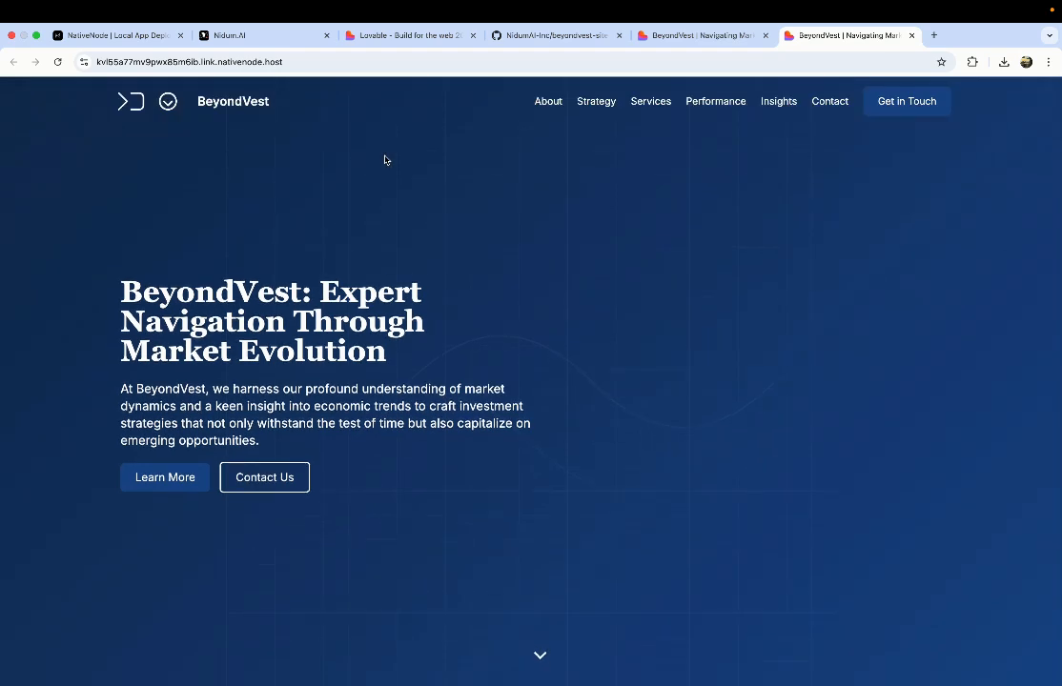
# Step: Select the nativenode.host address and the BeyondVest header name, then return to NativeNode
pyautogui.click(278, 61)
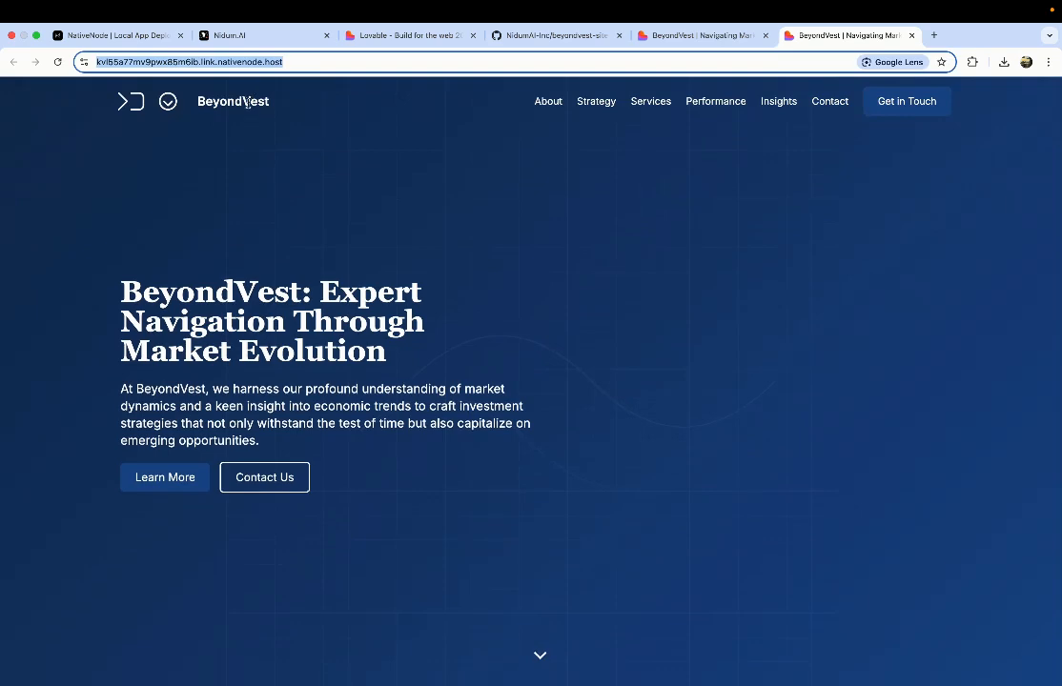
pyautogui.doubleClick(219, 97)
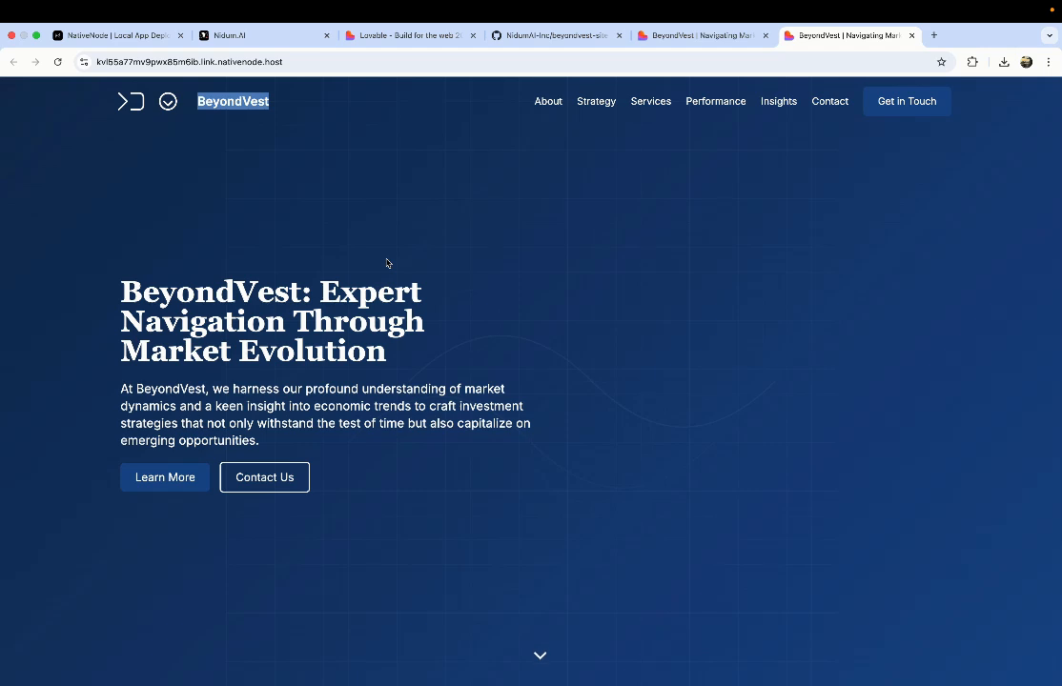
pyautogui.click(298, 63)
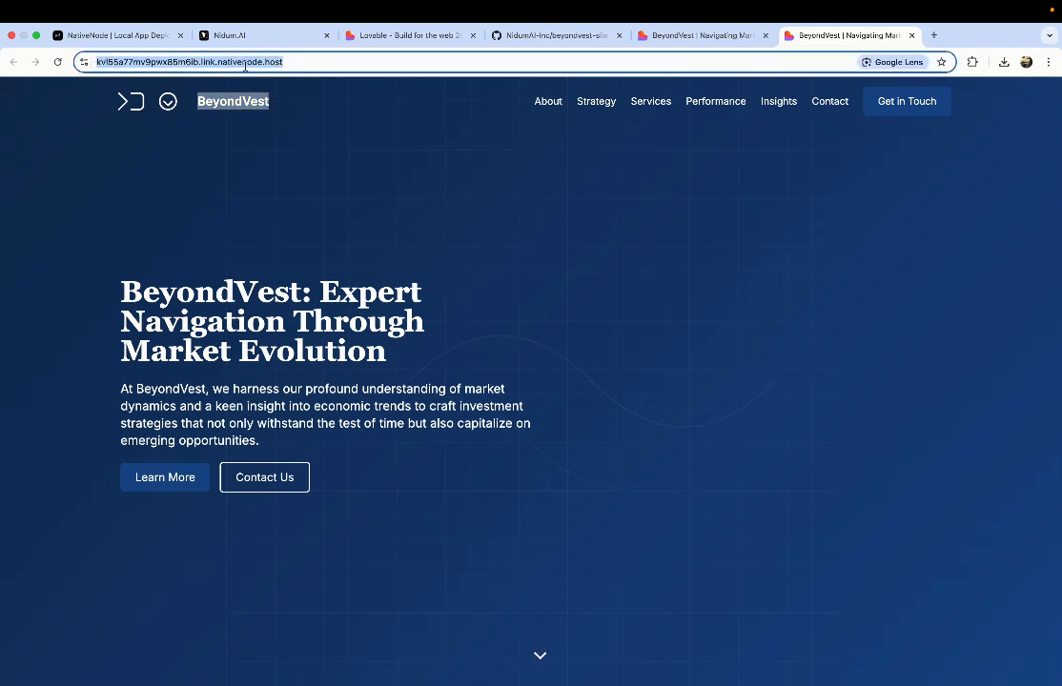
pyautogui.click(298, 174)
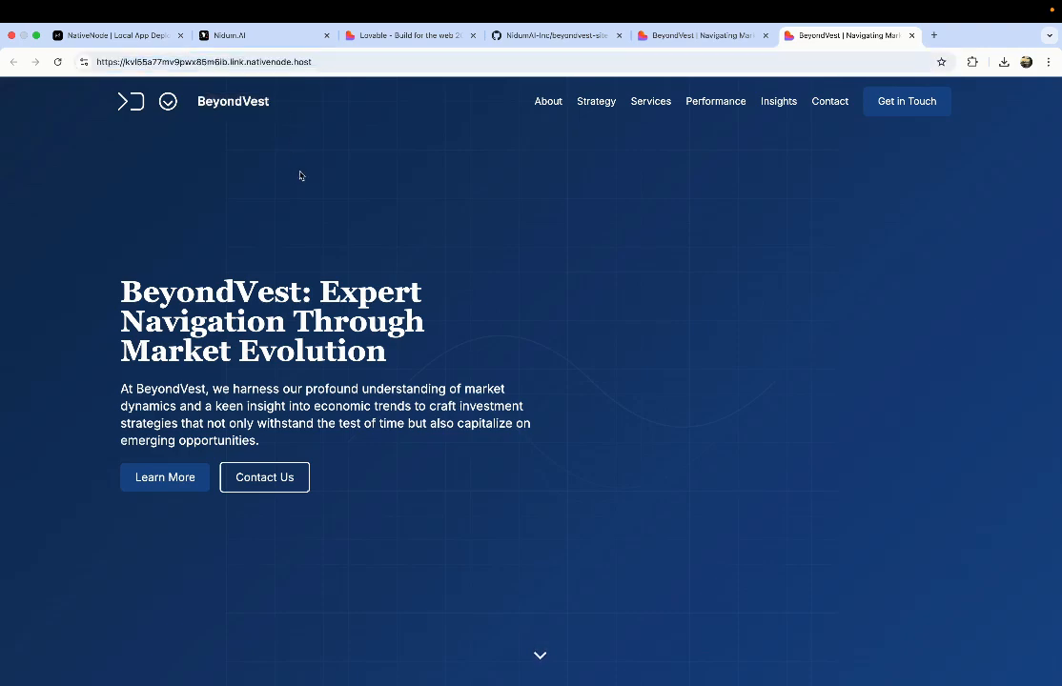
pyautogui.hotkey('ctrl', 'Left')
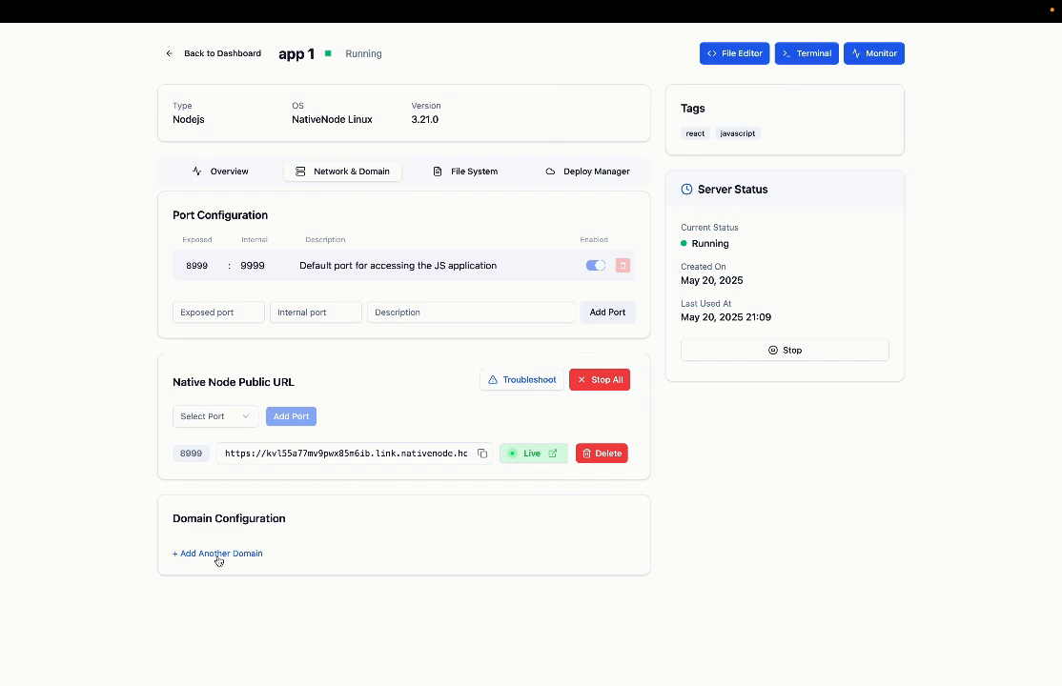
# Step: Start a new custom domain and copy the beyondvest.com address from a new Chrome tab
pyautogui.click(218, 553)
pyautogui.scroll(-1, 358, 581)
pyautogui.click(315, 550)
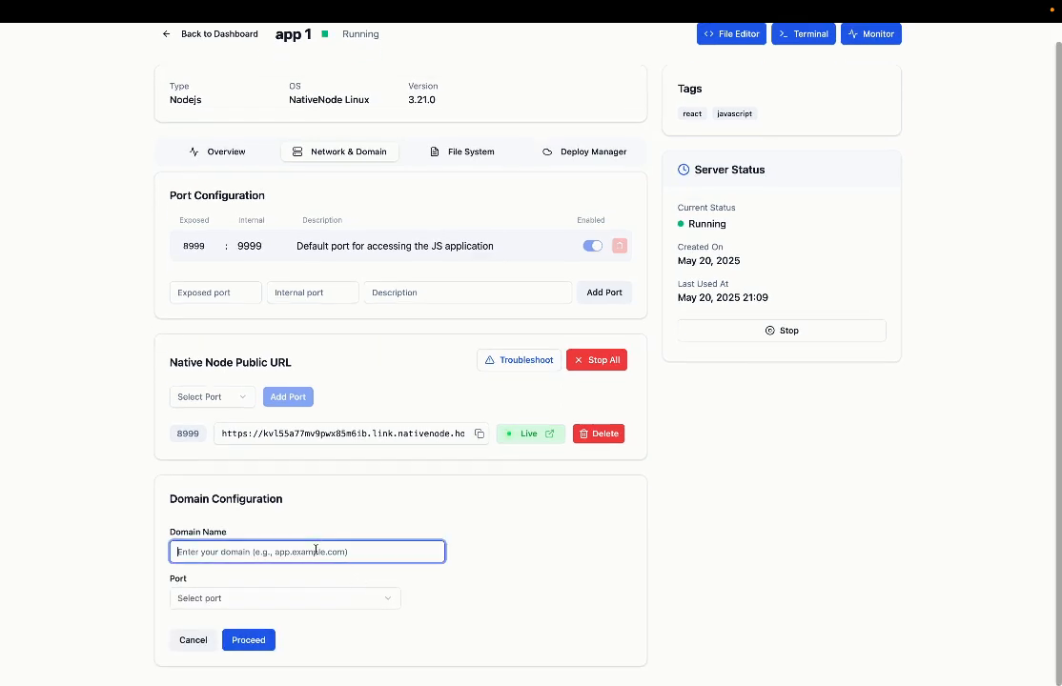
pyautogui.hotkey('ctrl', 'Right')
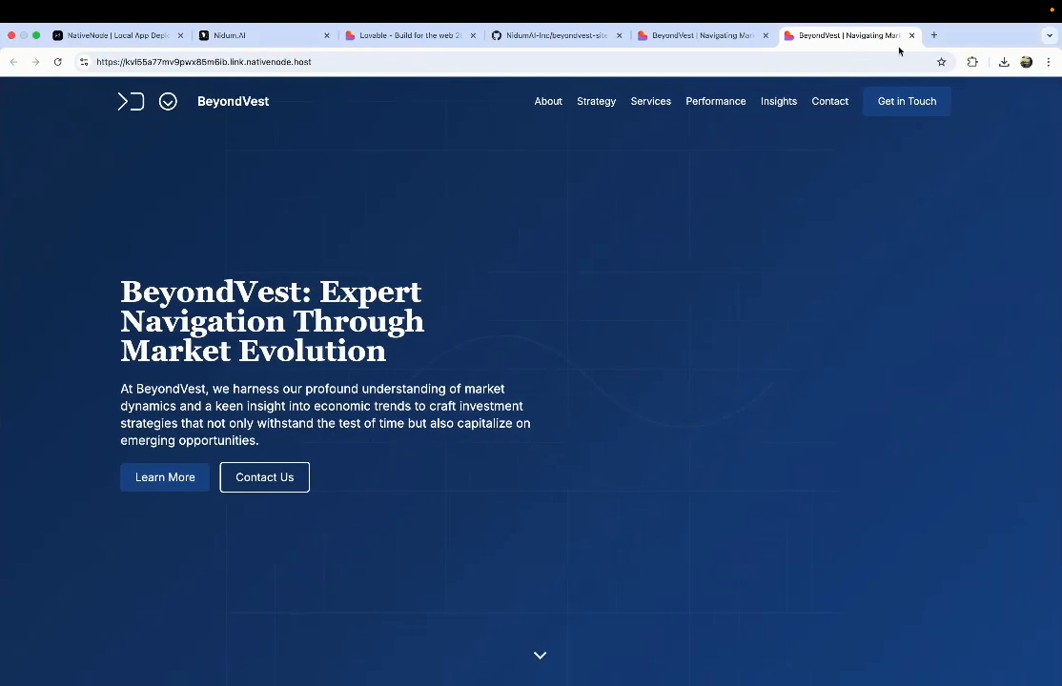
pyautogui.click(935, 35)
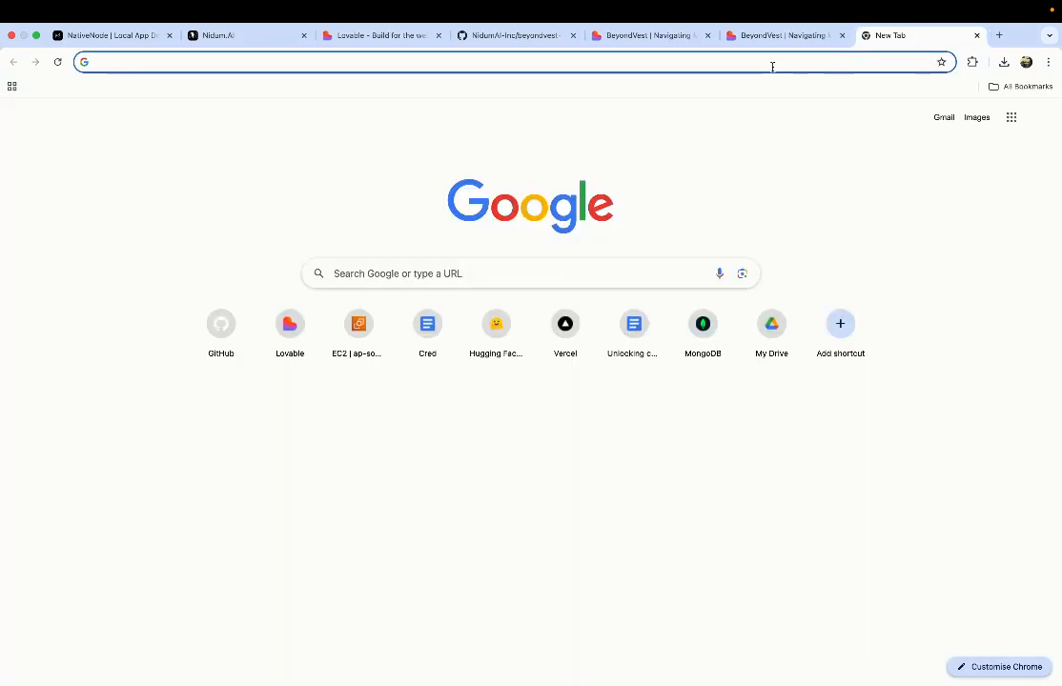
pyautogui.write('bey')
pyautogui.press('Return')
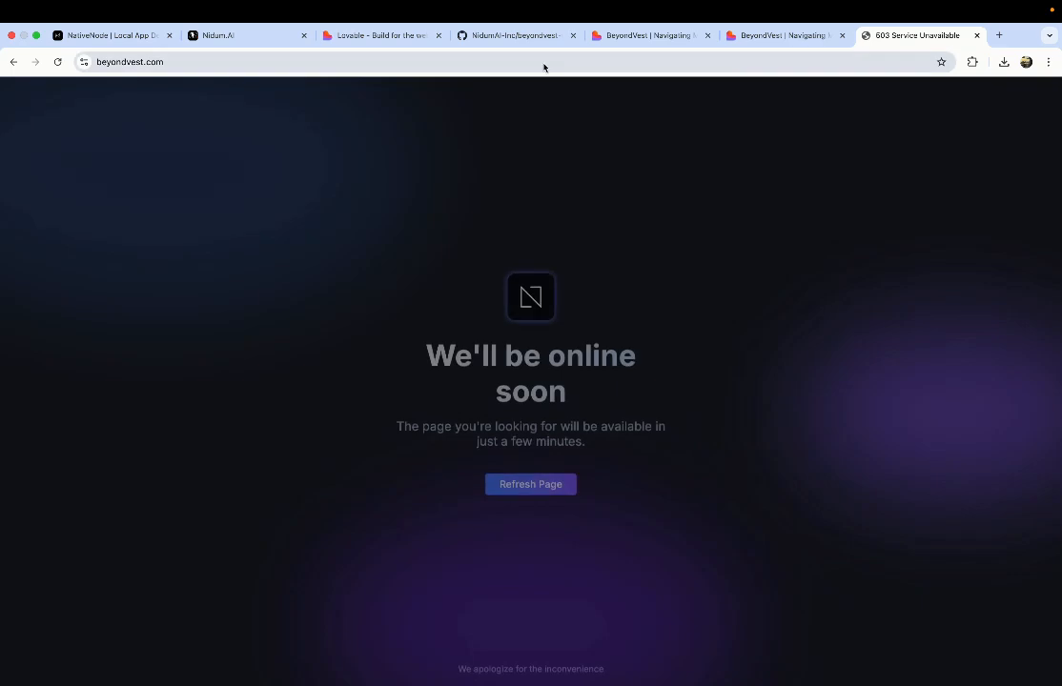
pyautogui.click(519, 66)
pyautogui.hotkey('ctrl', 'c')
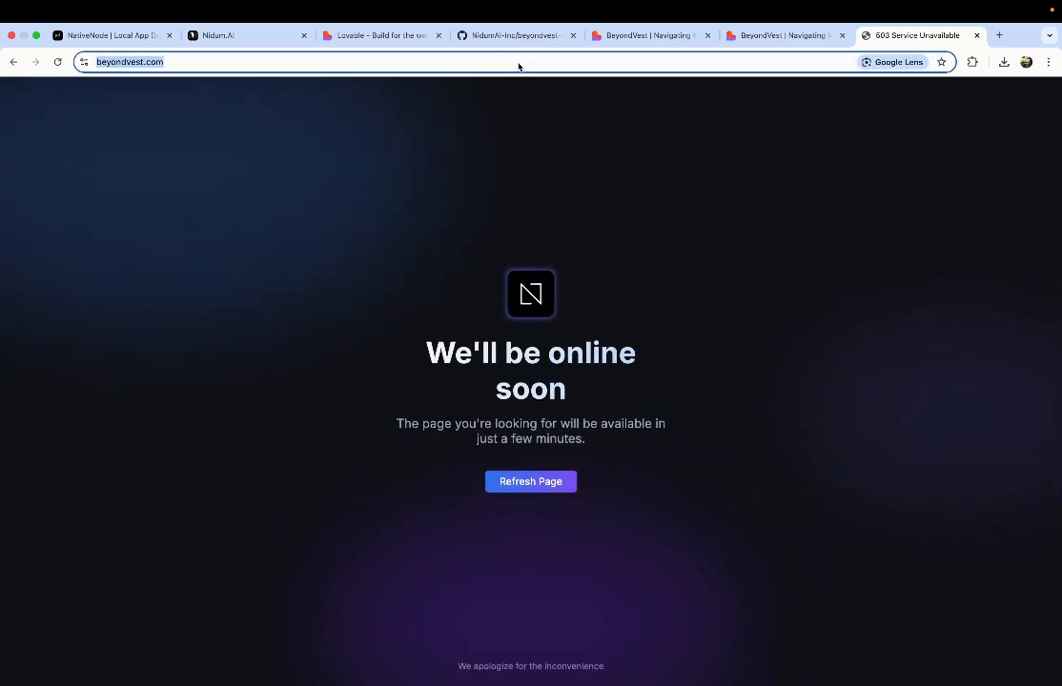
pyautogui.hotkey('ctrl', 'Left')
pyautogui.click(276, 550)
pyautogui.hotkey('ctrl', 'v')
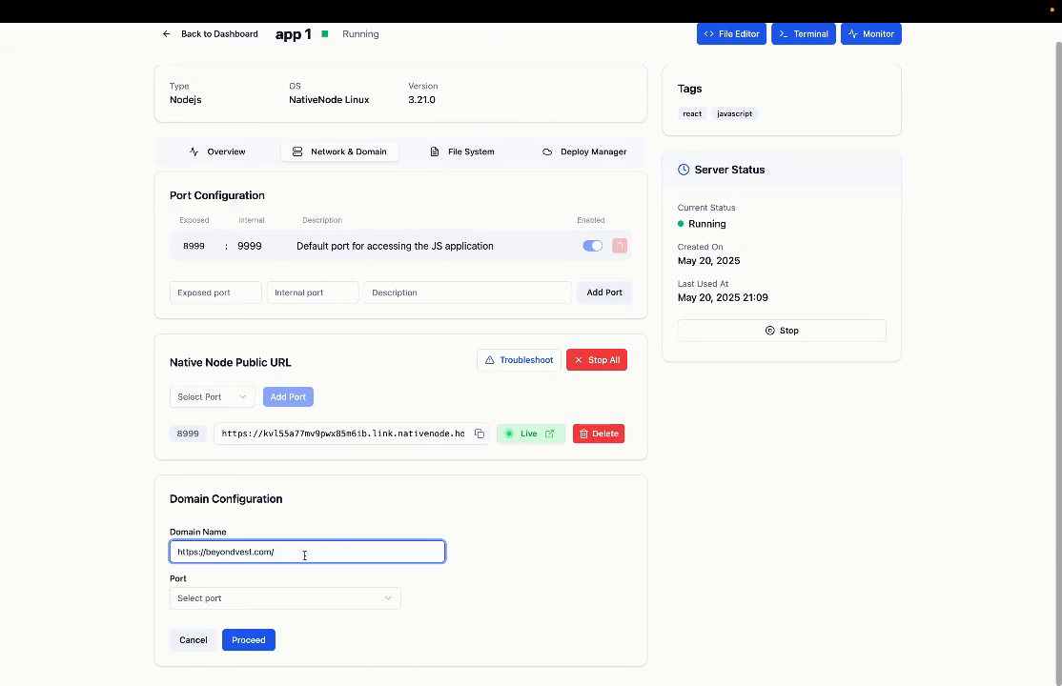
pyautogui.moveTo(204, 552); pyautogui.dragTo(140, 560)
pyautogui.press('BackSpace')
pyautogui.click(341, 513)
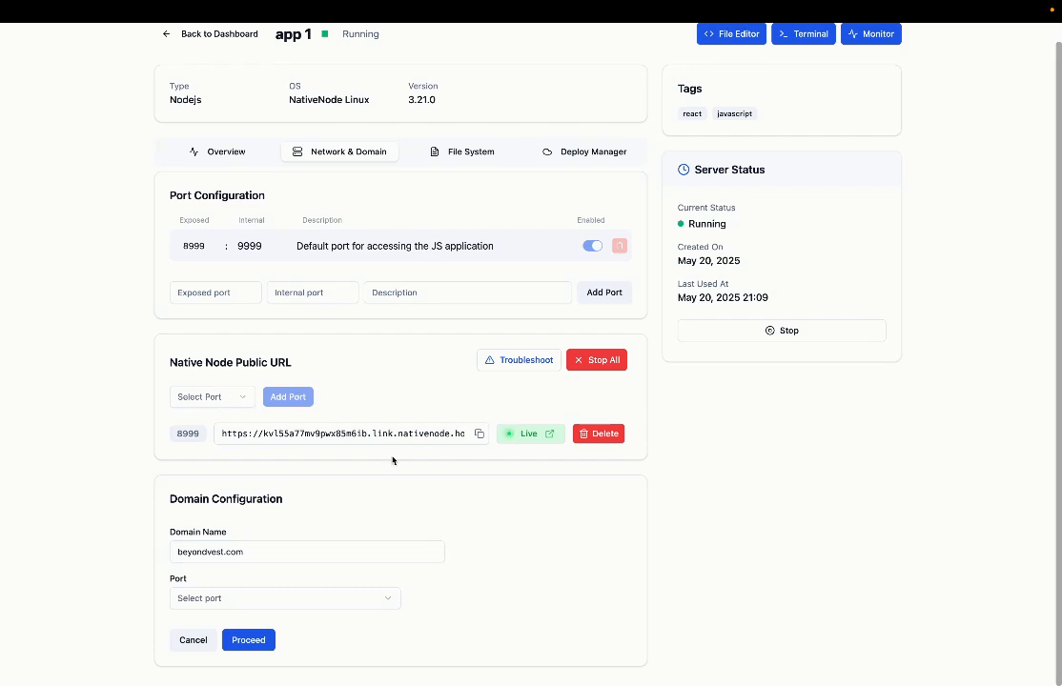
pyautogui.click(272, 599)
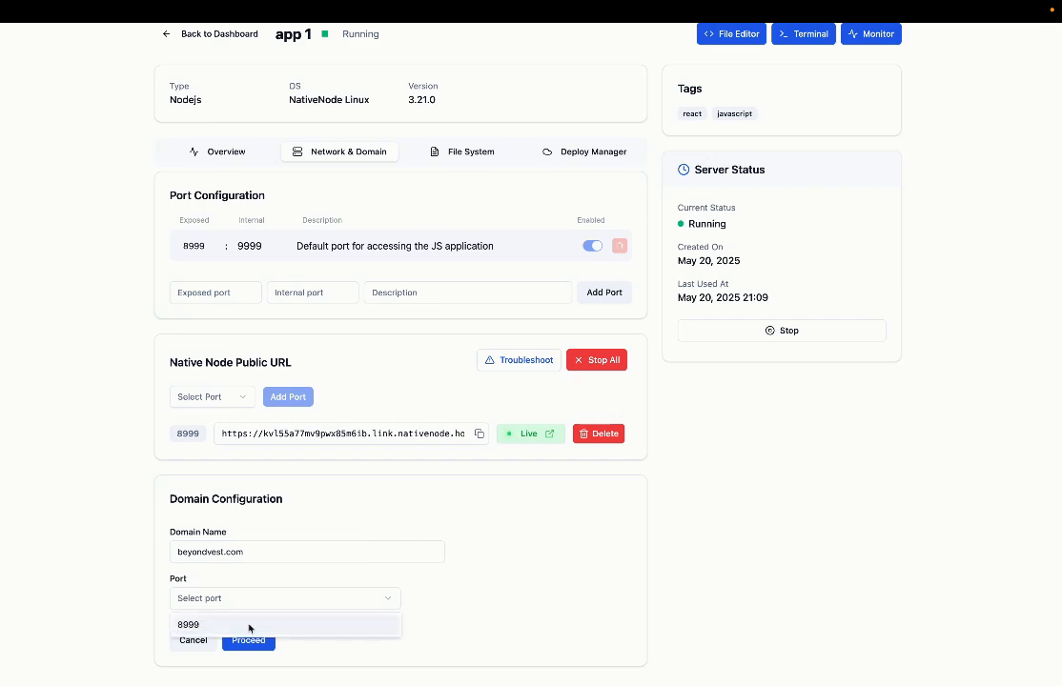
pyautogui.click(238, 631)
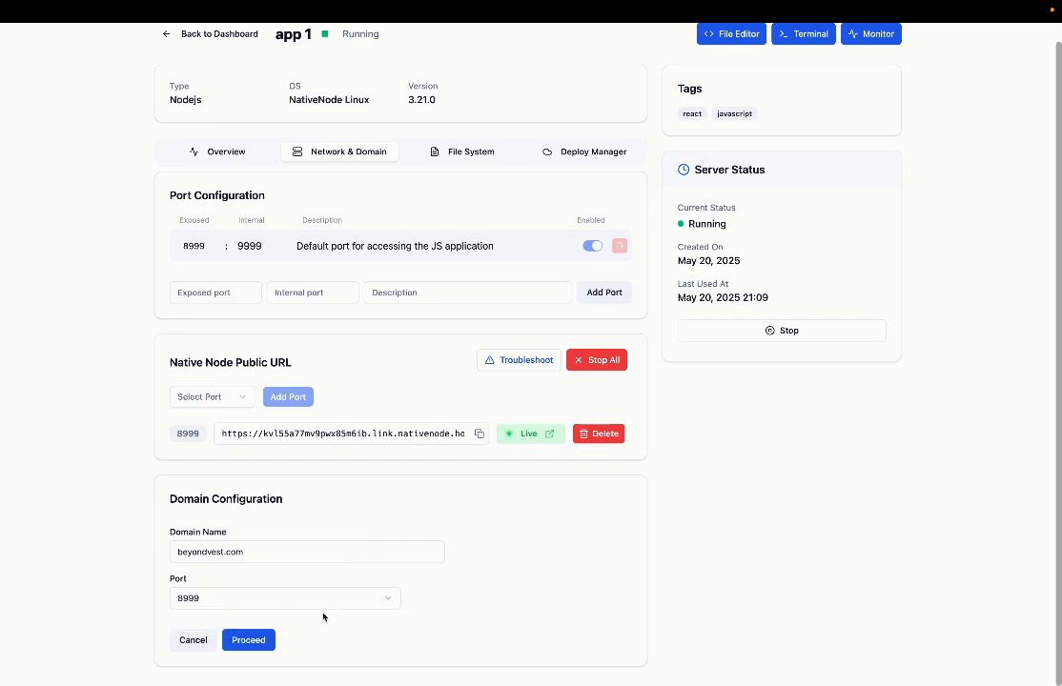
pyautogui.click(258, 641)
# Step: Review the DNS A record pointing to 54.255.209.73 and add the beyondvest.com domain
pyautogui.scroll(-3, 333, 629)
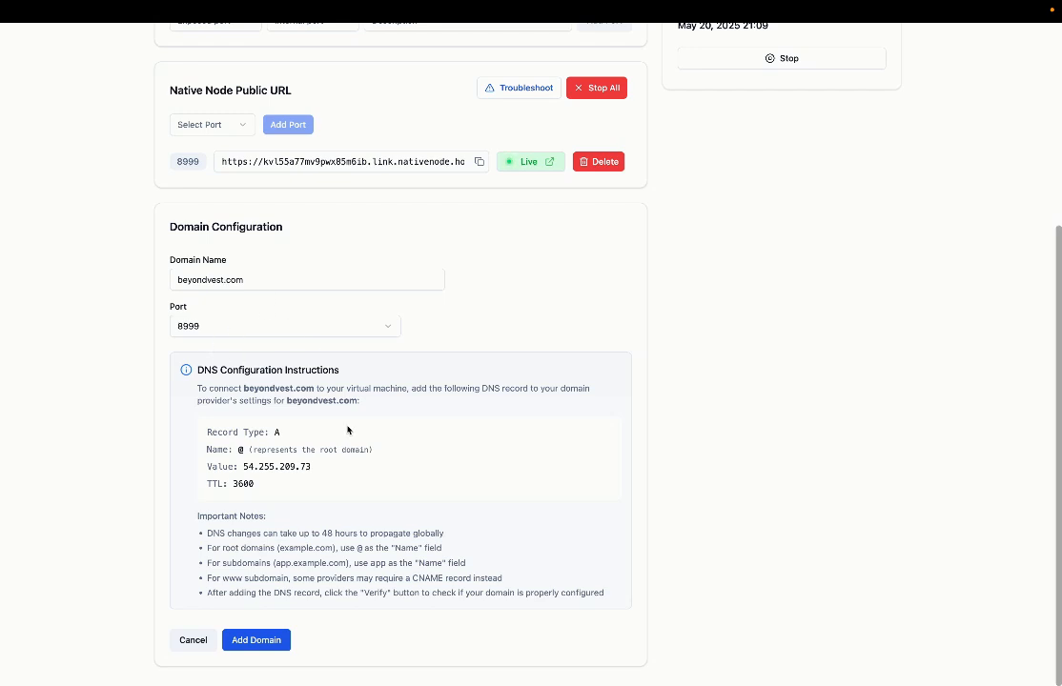
pyautogui.moveTo(358, 401); pyautogui.dragTo(286, 401)
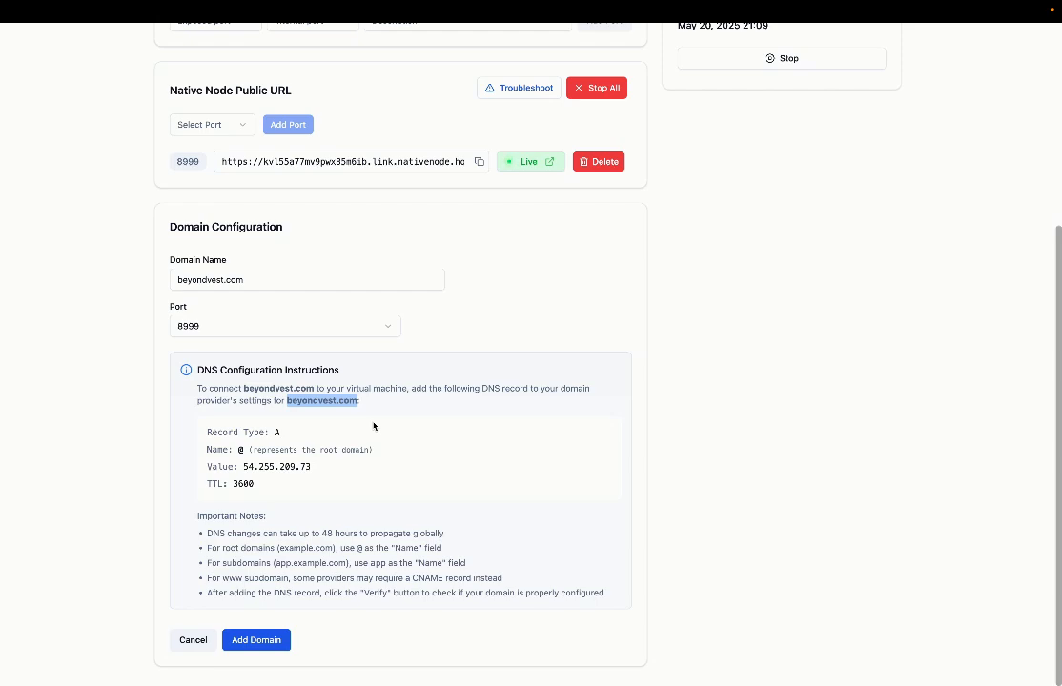
pyautogui.hotkey('ctrl', 'Right')
pyautogui.hotkey('ctrl', 'Left')
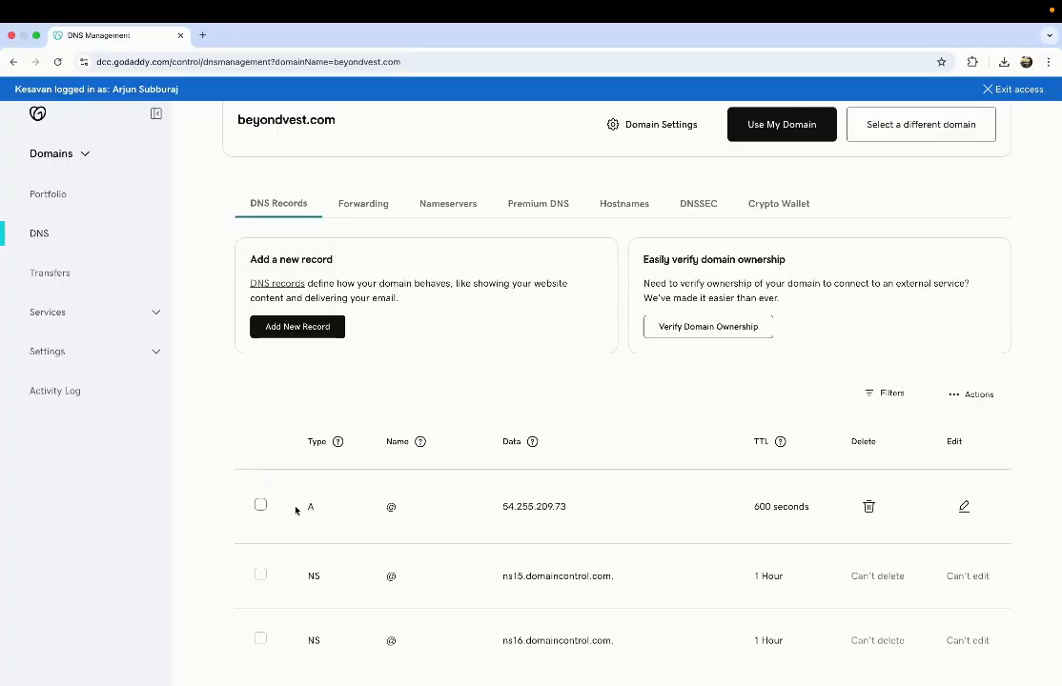
pyautogui.moveTo(268, 505); pyautogui.dragTo(764, 533)
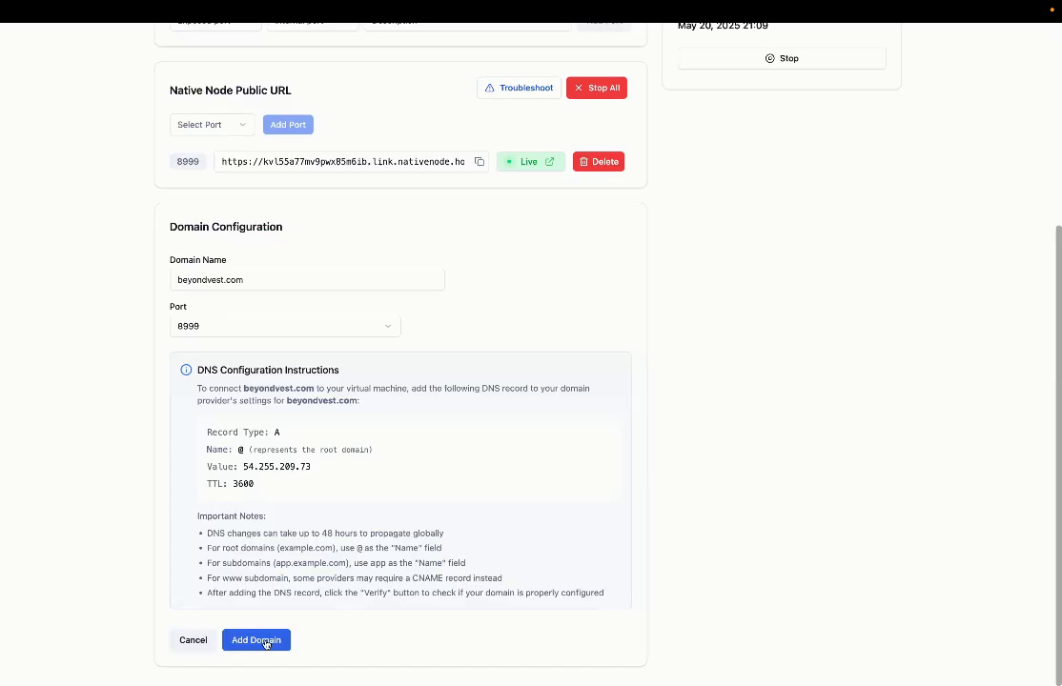
pyautogui.click(257, 639)
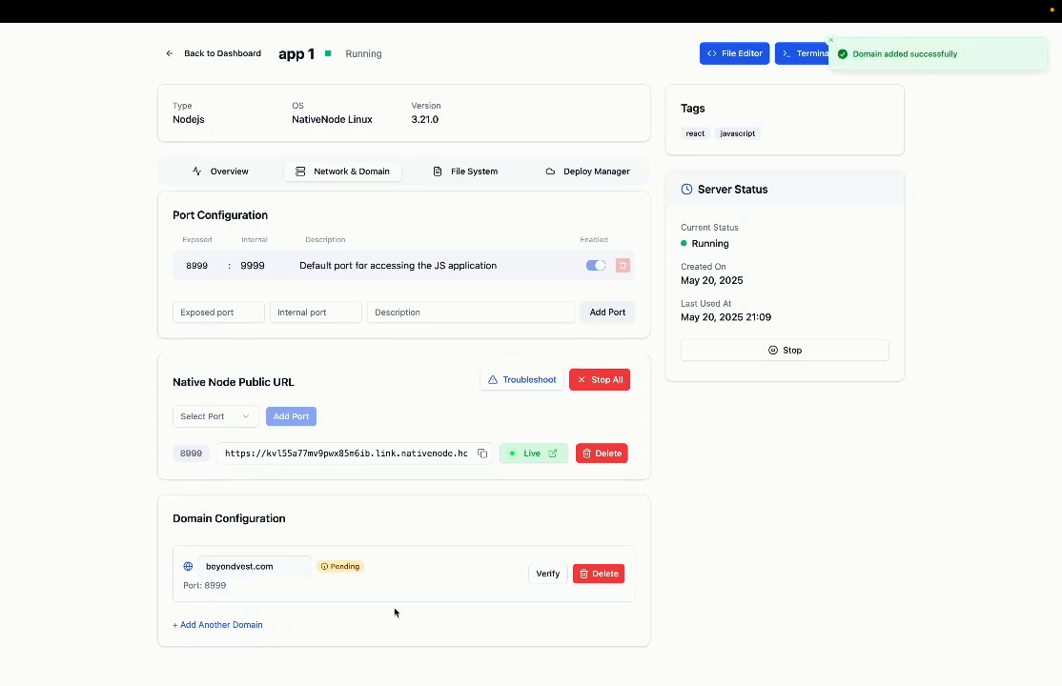
# Step: Verify beyondvest.com, switch it to Live, and follow its Live link to the site
pyautogui.hotkey('ctrl', 'Right')
pyautogui.press('super+l')
pyautogui.hotkey('ctrl', 'Left')
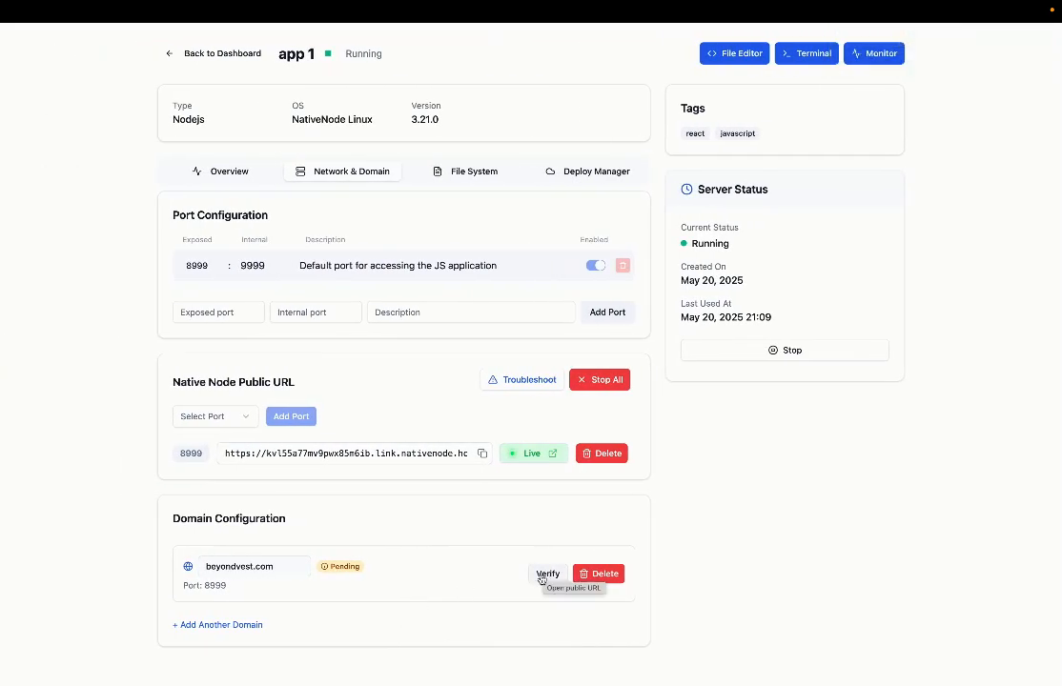
pyautogui.click(541, 574)
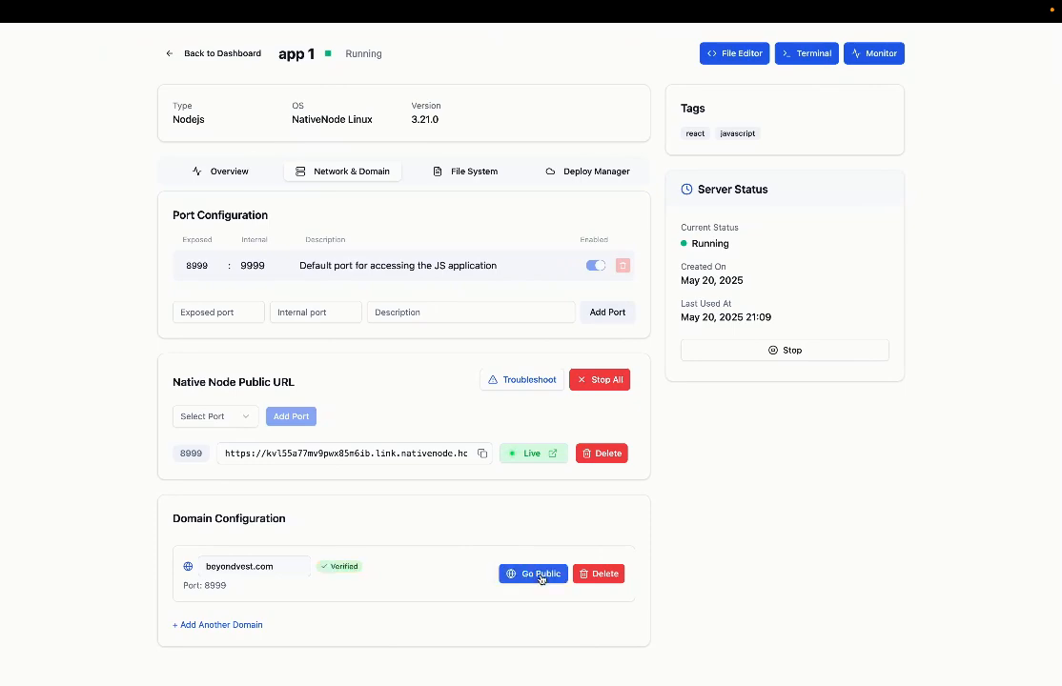
pyautogui.moveTo(374, 572); pyautogui.dragTo(309, 573)
pyautogui.click(336, 570)
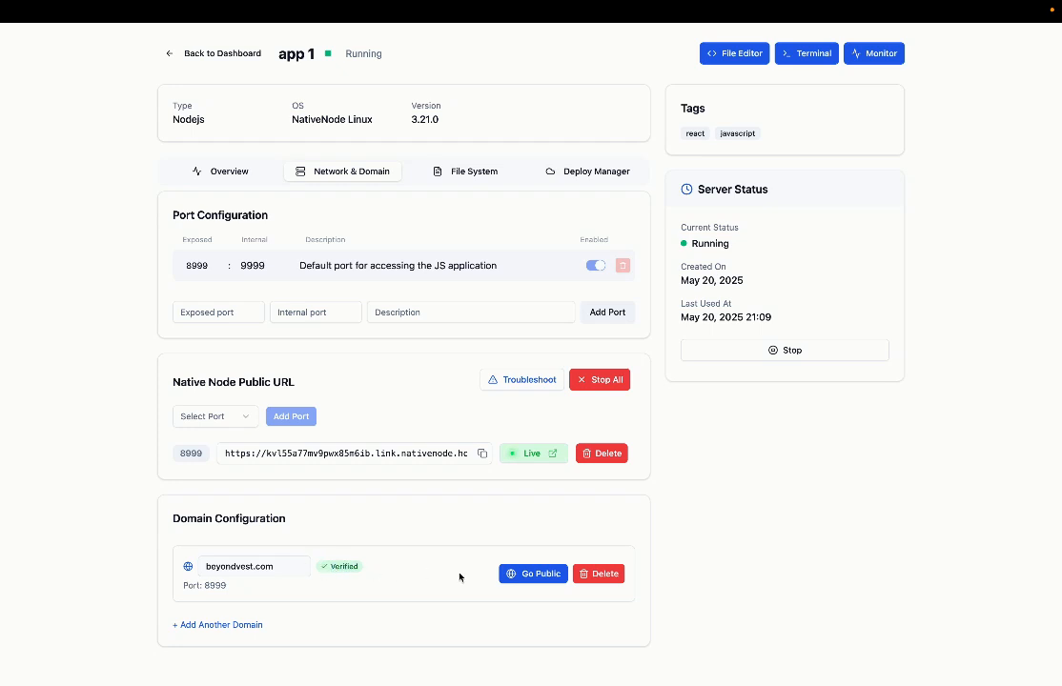
pyautogui.click(528, 577)
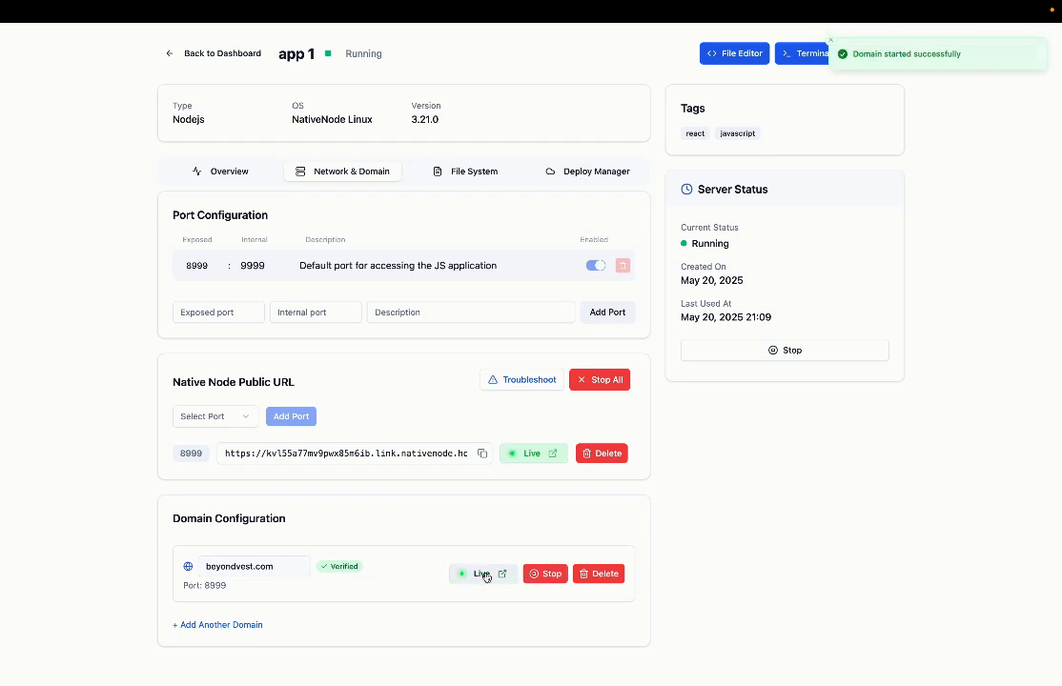
pyautogui.click(482, 574)
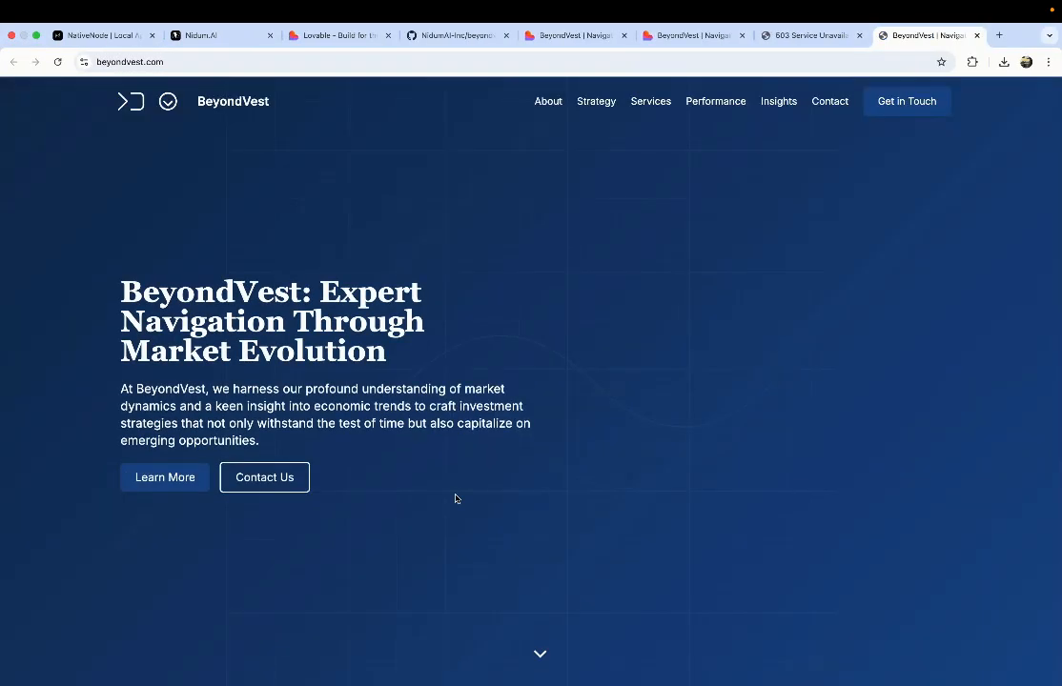
pyautogui.scroll(-8, 426, 387)
pyautogui.scroll(8, 426, 387)
pyautogui.click(57, 61)
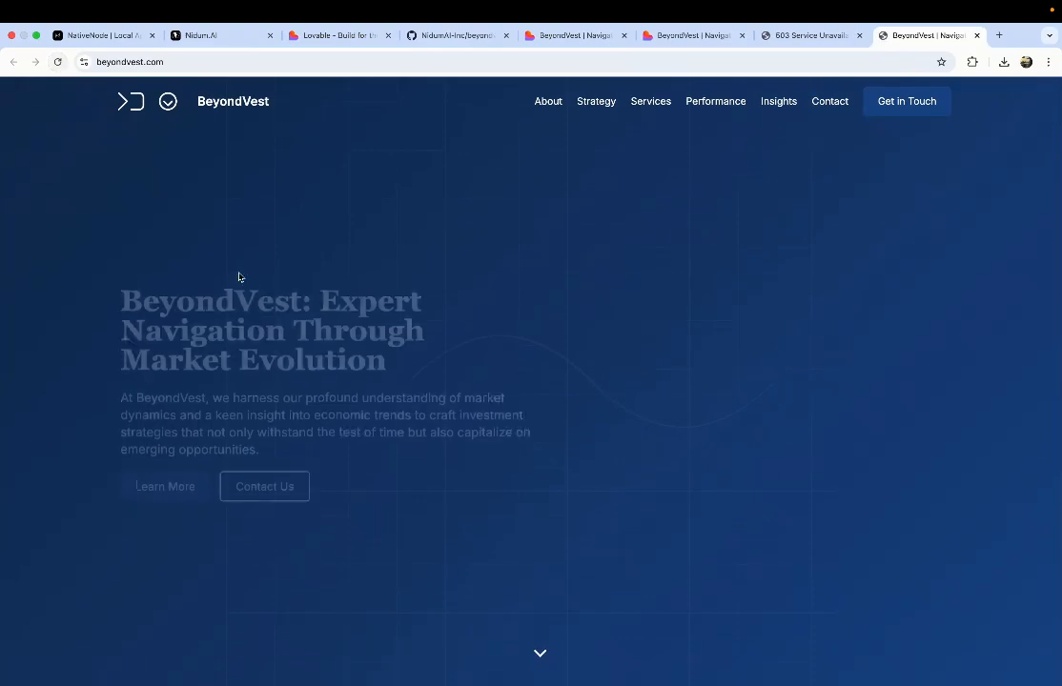
pyautogui.scroll(-4, 269, 314)
pyautogui.scroll(-7, 270, 314)
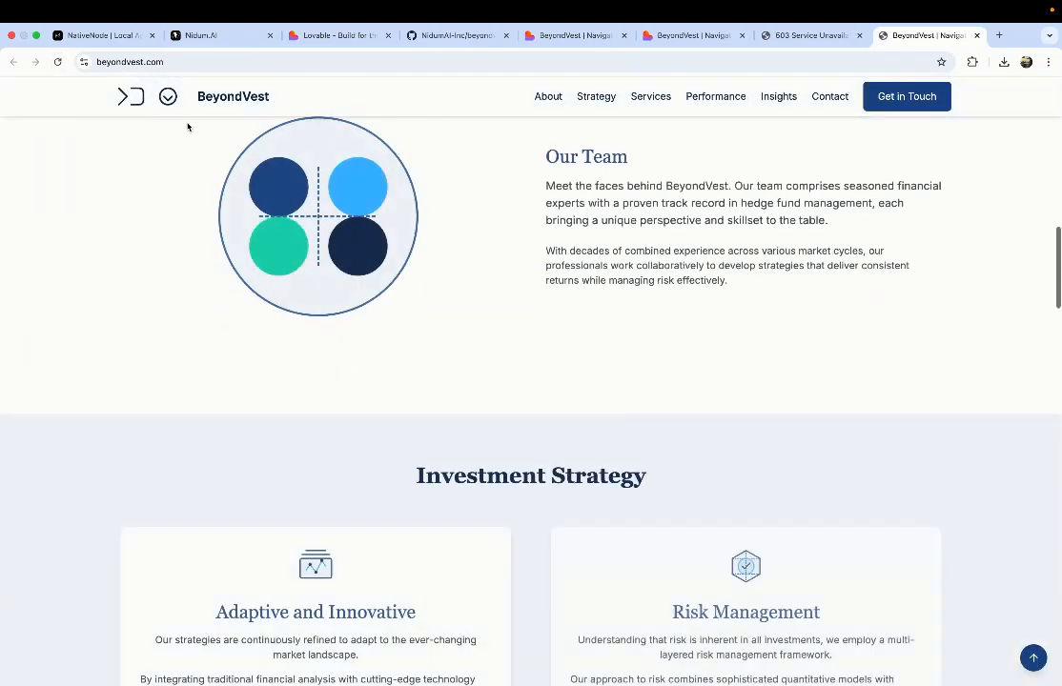
pyautogui.scroll(-15, 261, 313)
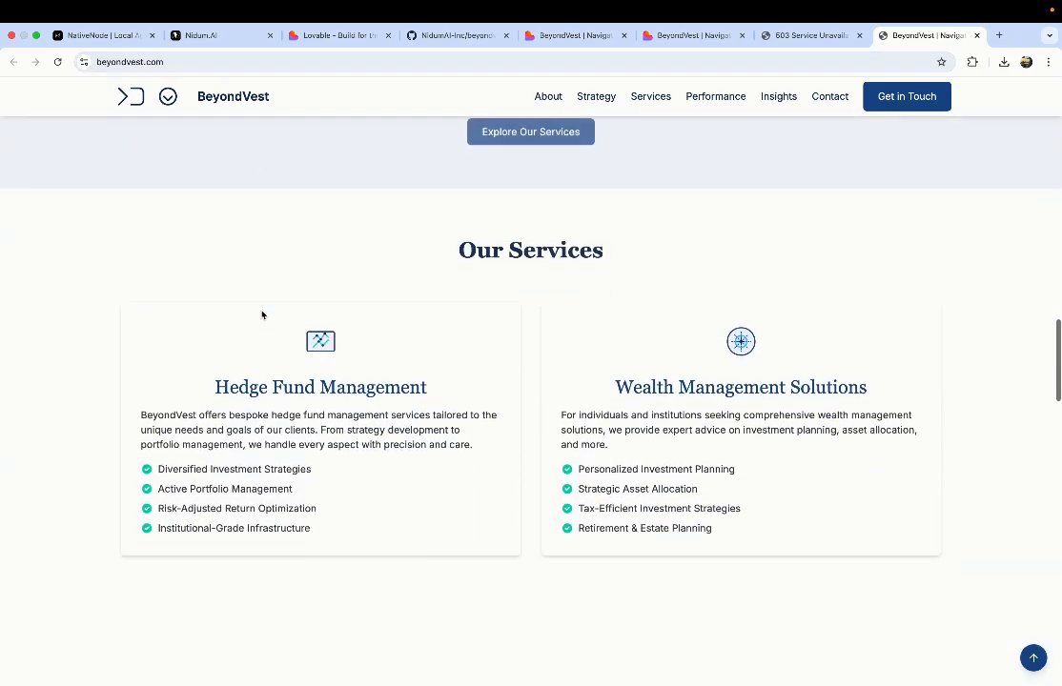
pyautogui.scroll(-1, 265, 318)
pyautogui.press('super+l')
pyautogui.press('super+c')
pyautogui.scroll(-10, 357, 503)
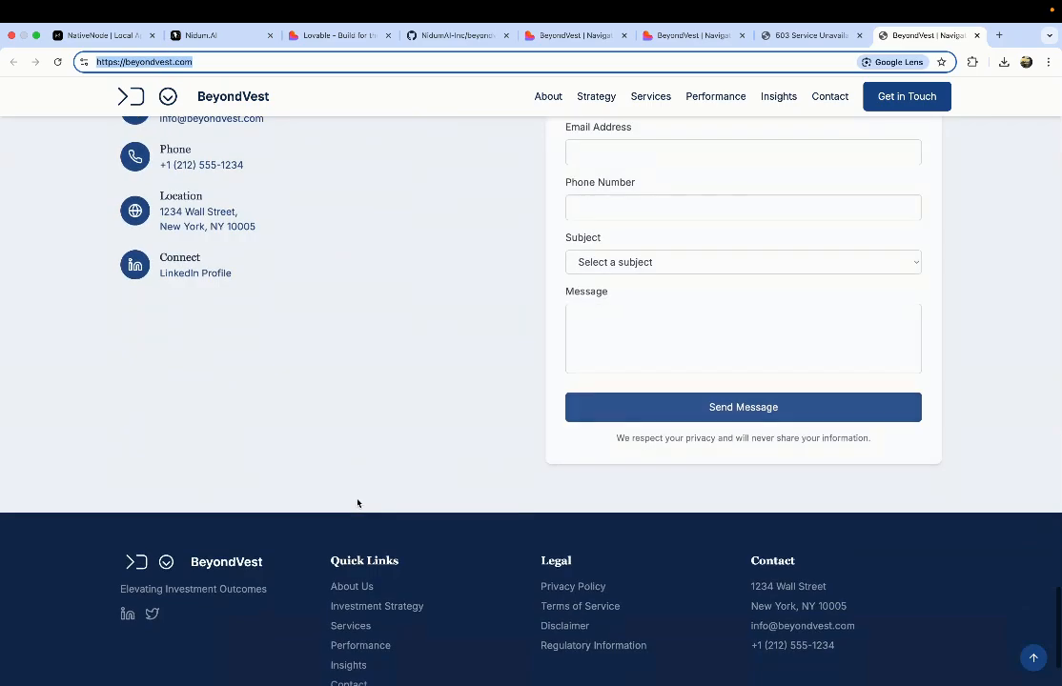
pyautogui.scroll(20, 357, 504)
pyautogui.scroll(5, 357, 503)
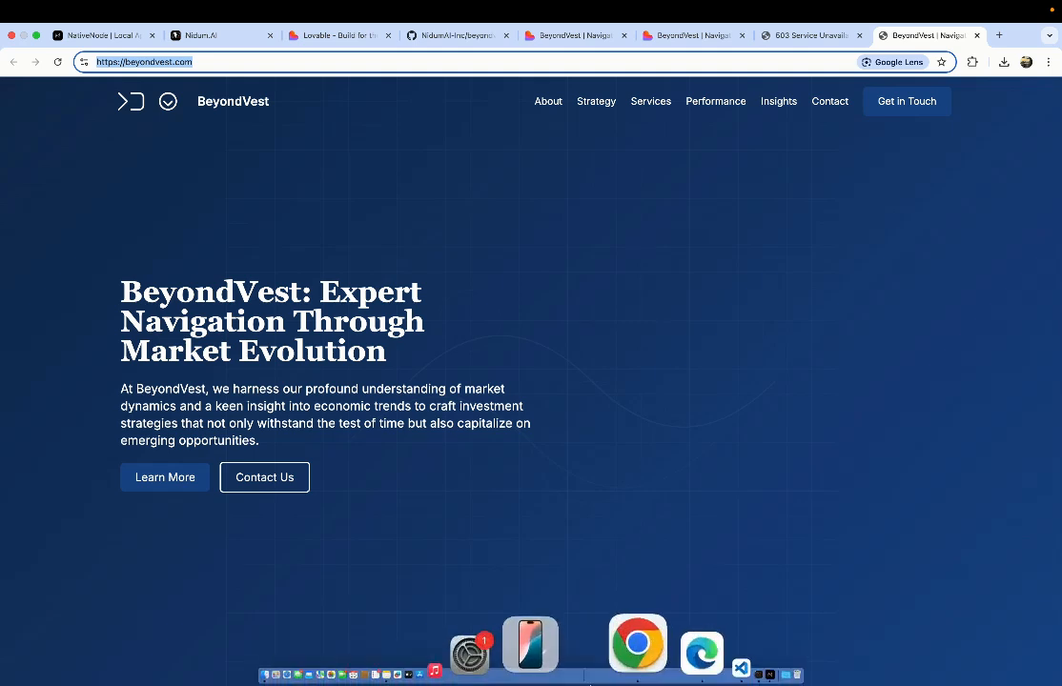
pyautogui.click(584, 672)
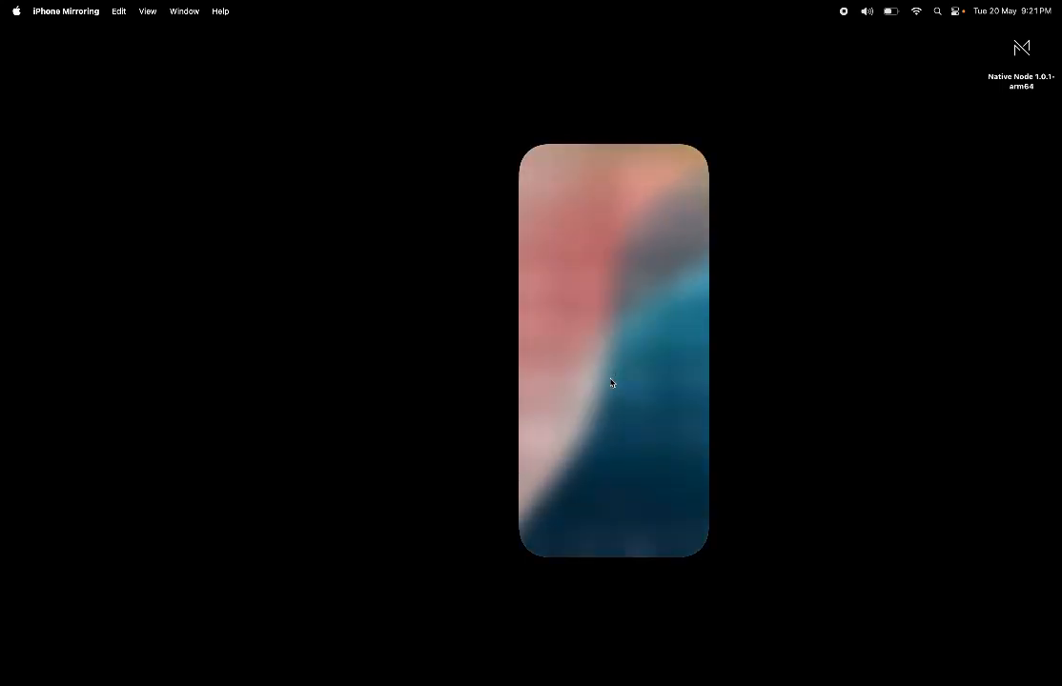
# Step: Open Chrome on the mirrored iPhone and load the pasted beyondvest.com address
pyautogui.hscroll(5, 610, 380)
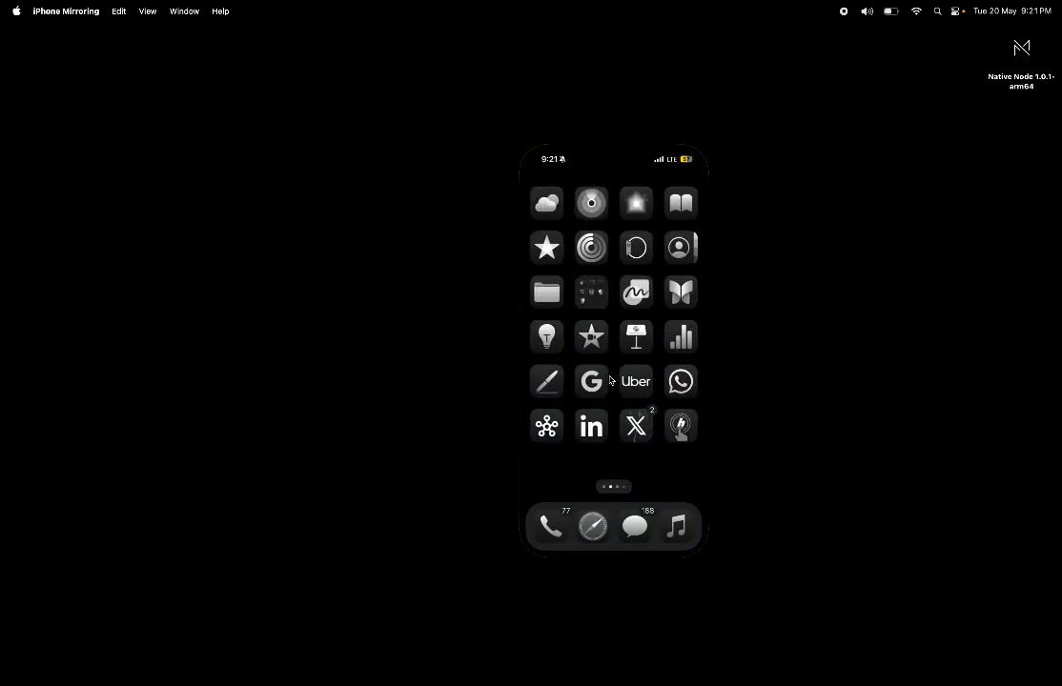
pyautogui.hscroll(5, 610, 381)
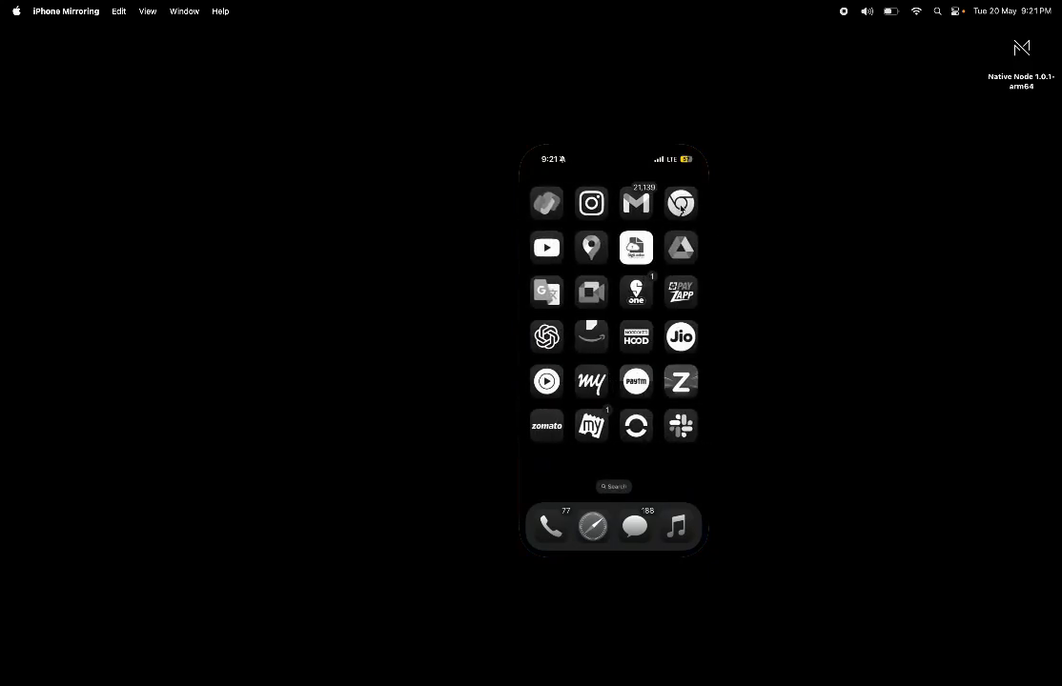
pyautogui.click(680, 203)
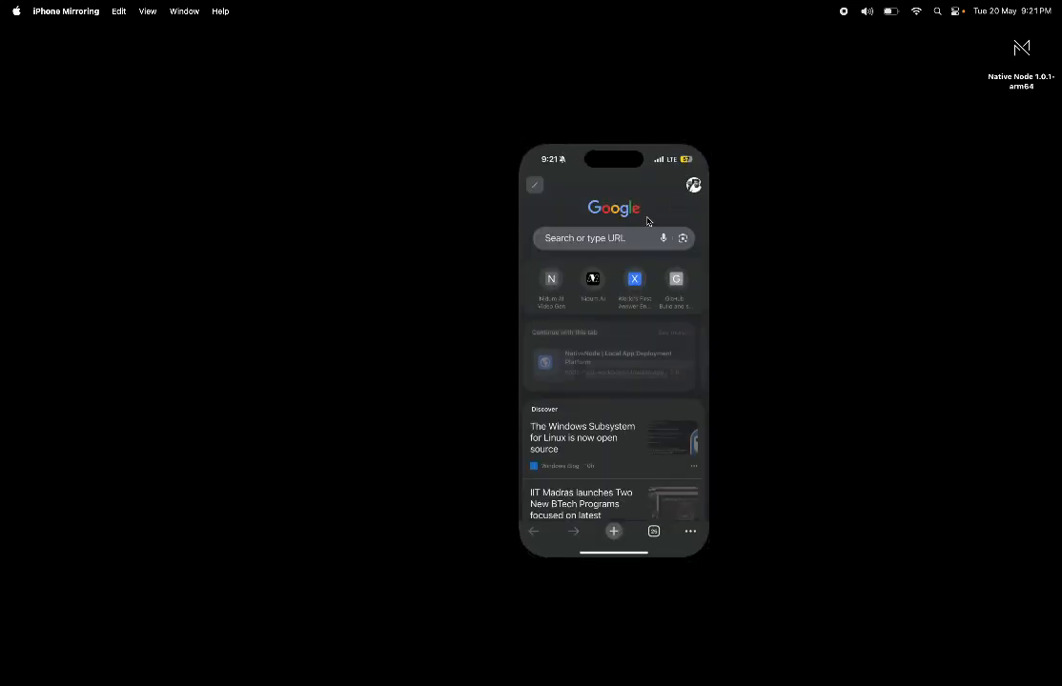
pyautogui.click(596, 241)
pyautogui.press('super+v')
pyautogui.press('Return')
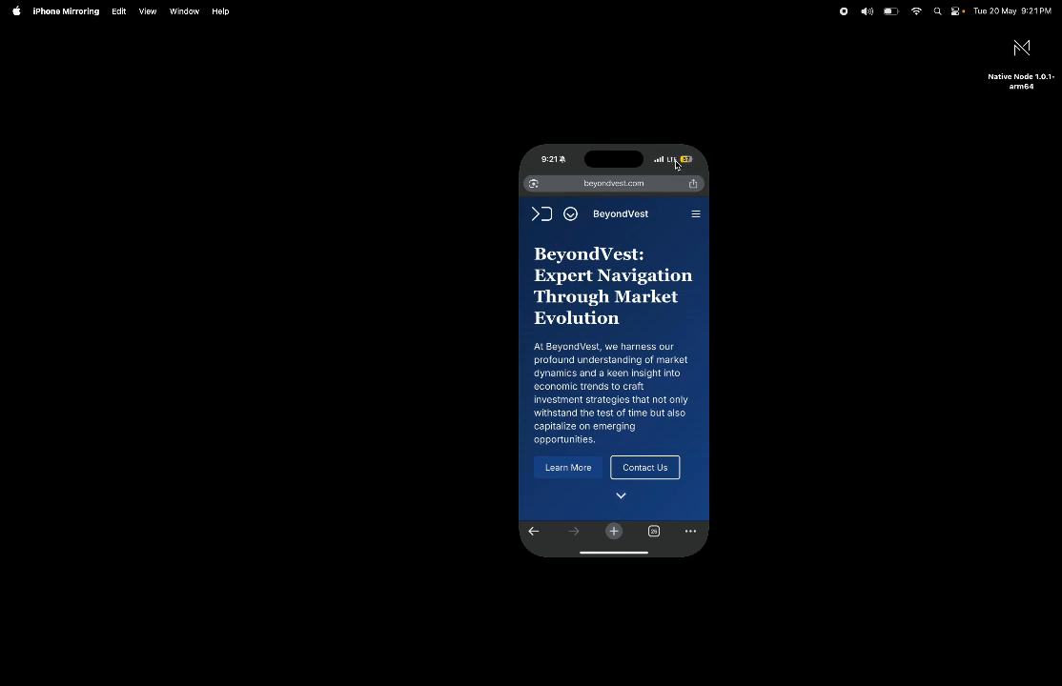
# Step: Compare with the desktop site view, then bring the NativeNode app page back from the Dock
pyautogui.hotkey('ctrl', 'Right')
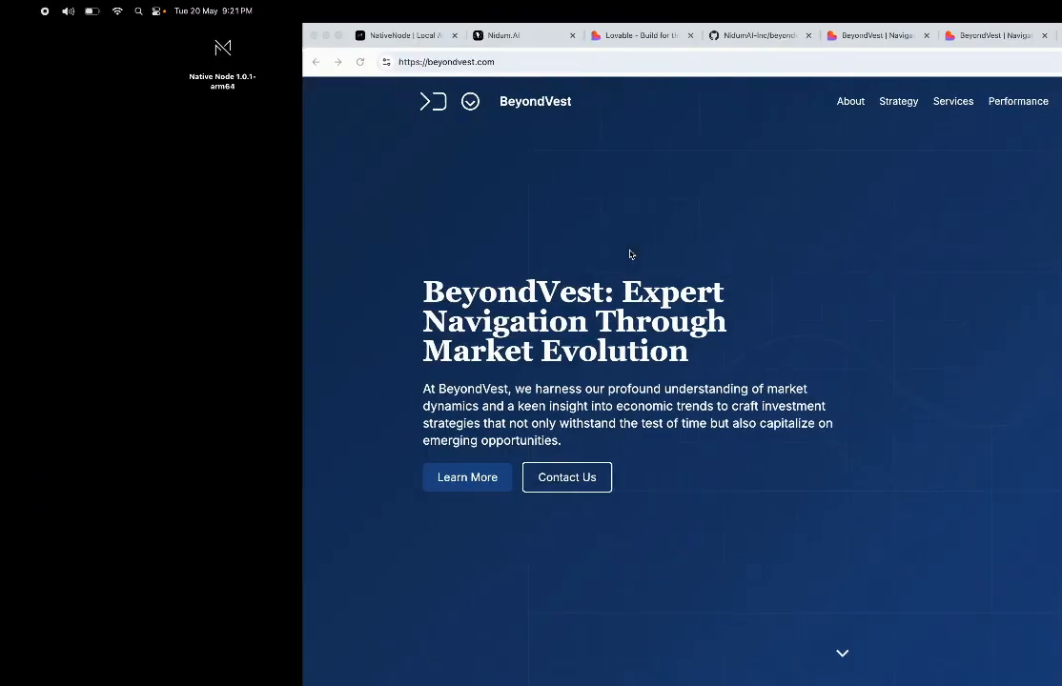
pyautogui.hotkey('ctrl', 'Left')
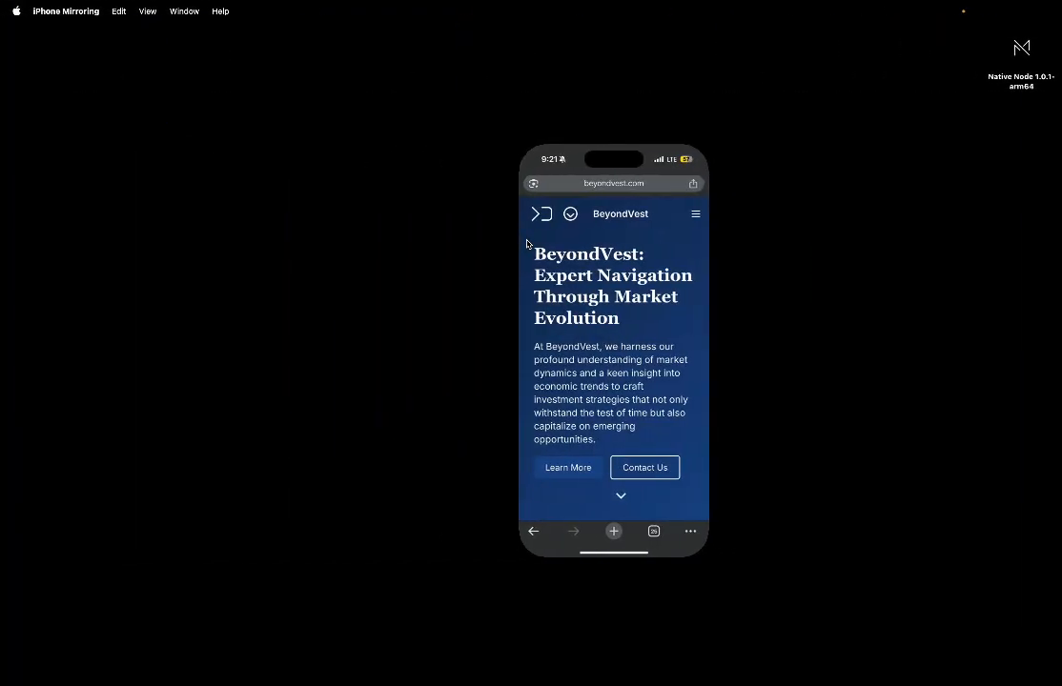
pyautogui.moveTo(556, 679)
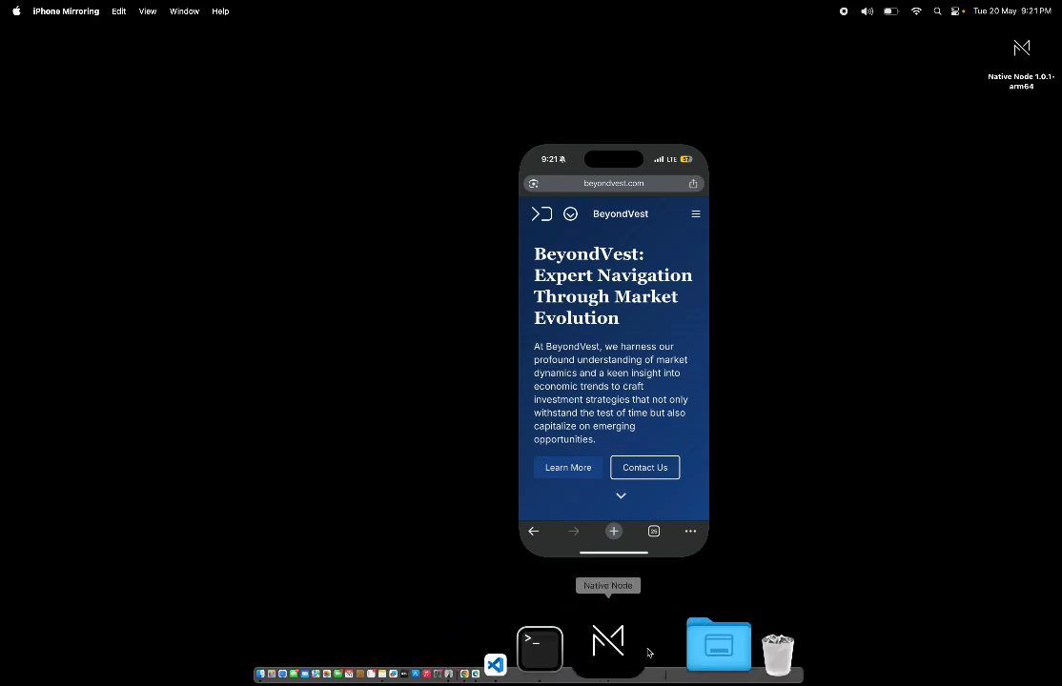
pyautogui.click(620, 648)
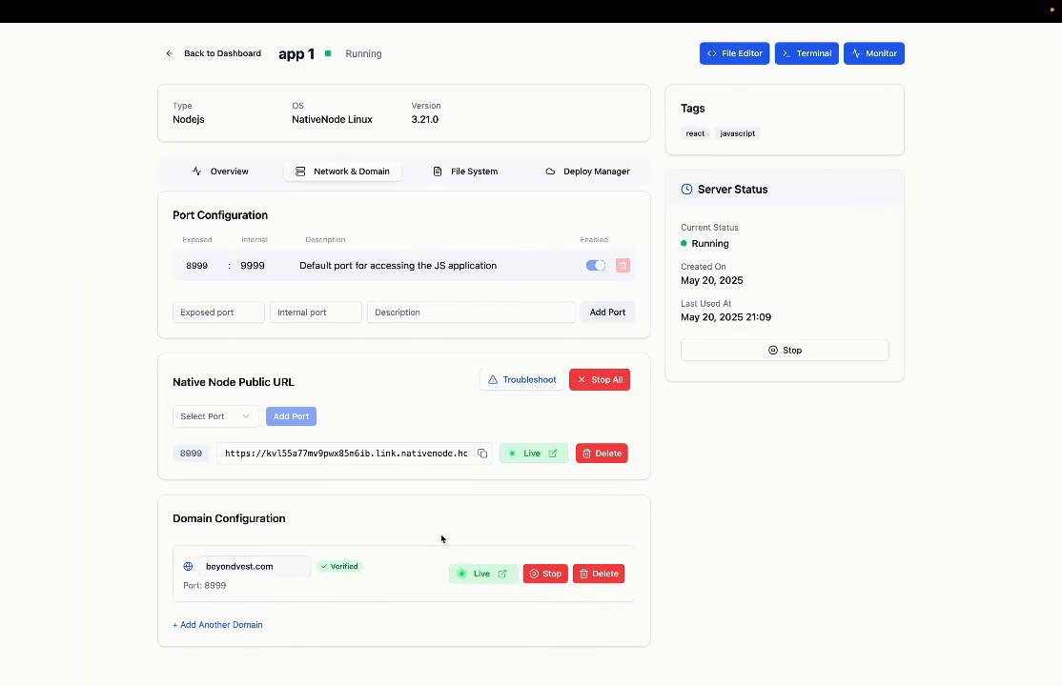
# Step: Stop the beyondvest.com domain and reload it on the phone to see the offline page
pyautogui.hotkey('ctrl', 'Left')
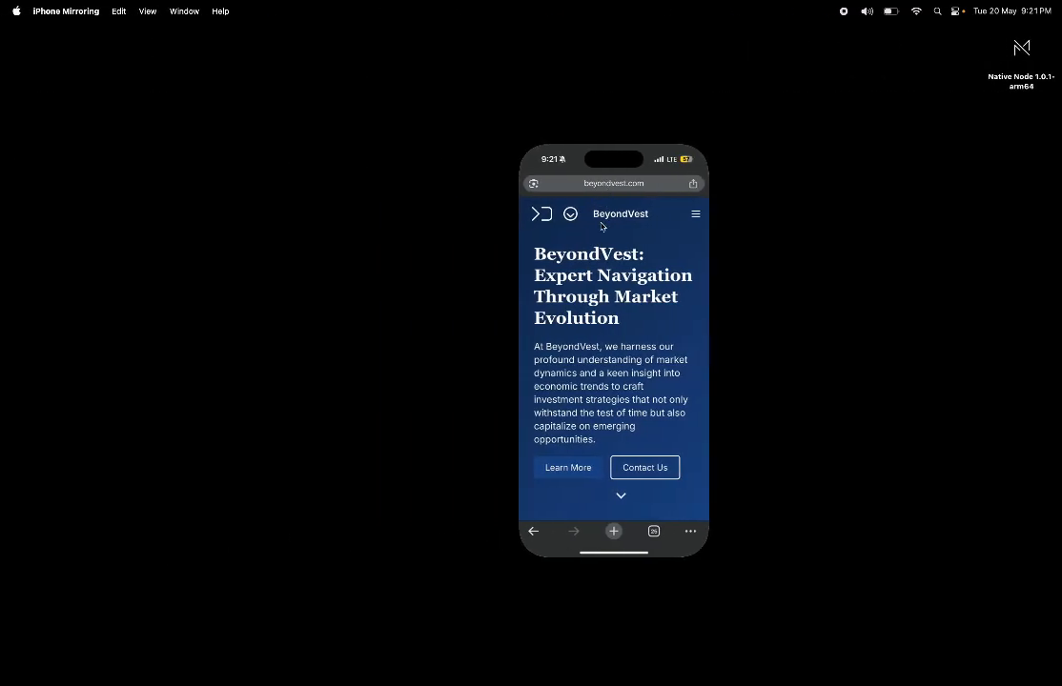
pyautogui.hotkey('ctrl', 'Right')
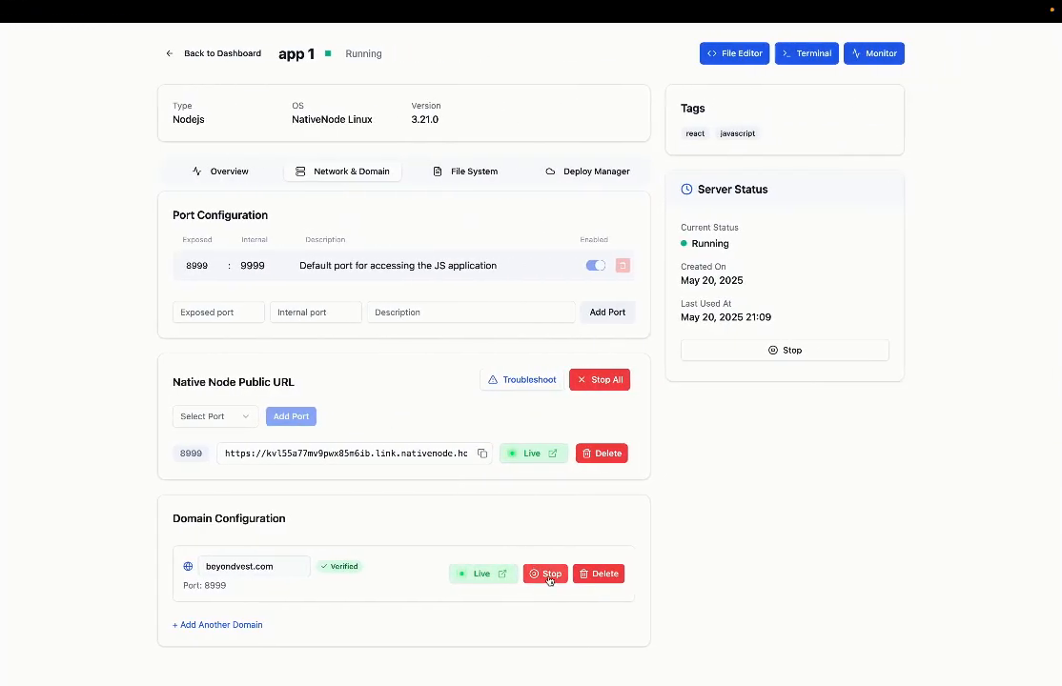
pyautogui.click(547, 574)
pyautogui.hotkey('ctrl', 'Left')
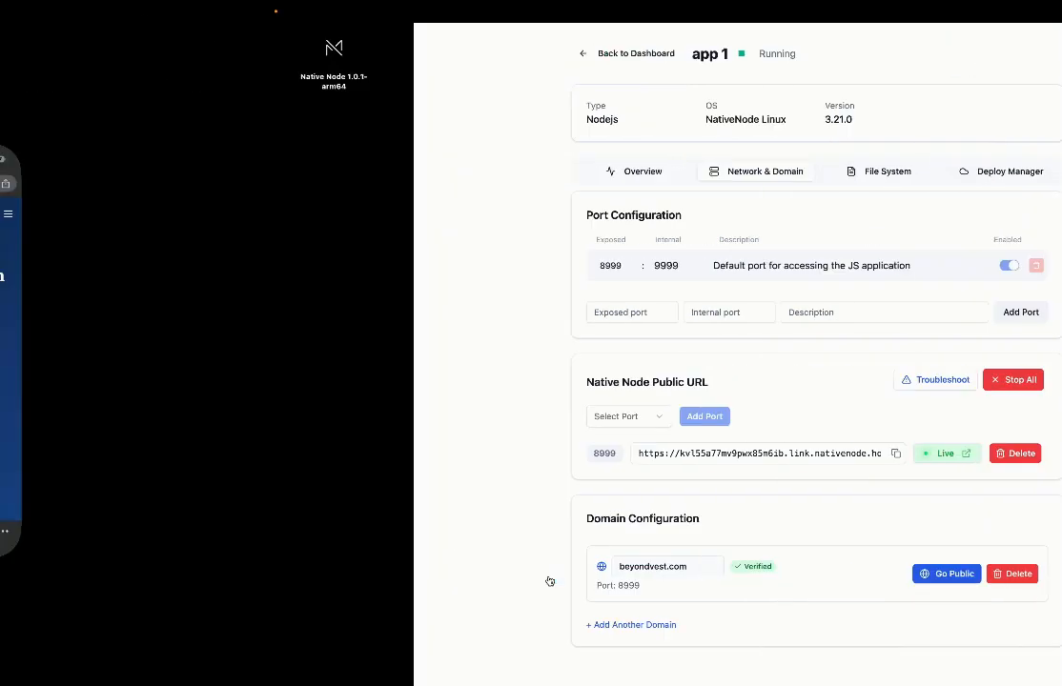
pyautogui.click(606, 187)
pyautogui.press('Return')
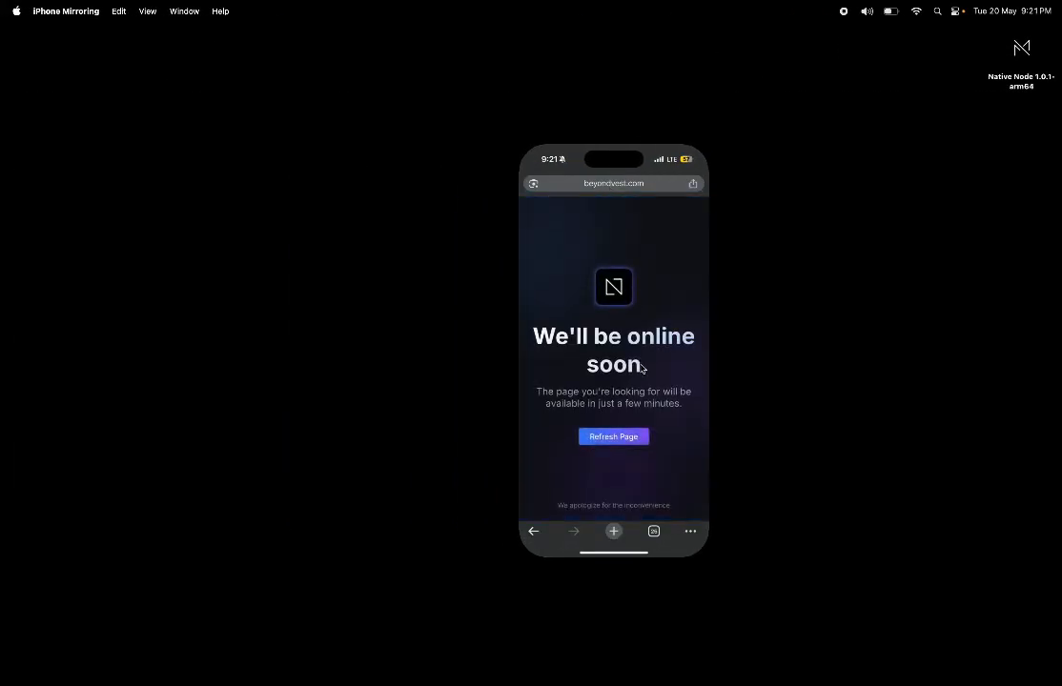
# Step: Put beyondvest.com live again with Go Public and reload the phone to confirm it's back
pyautogui.hotkey('ctrl', 'Right')
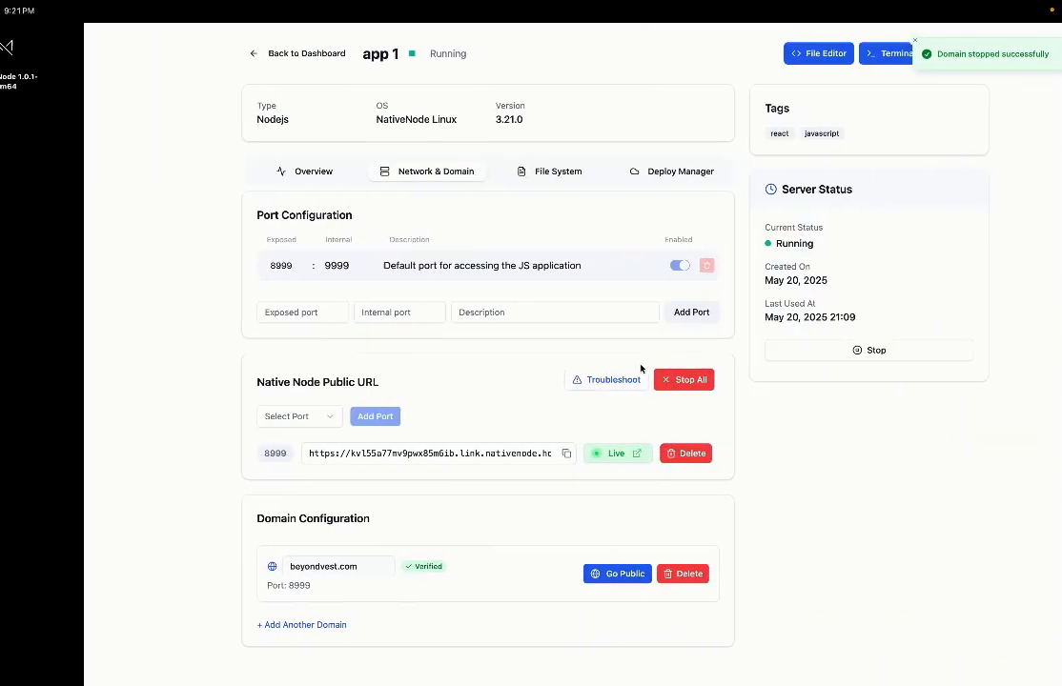
pyautogui.click(533, 573)
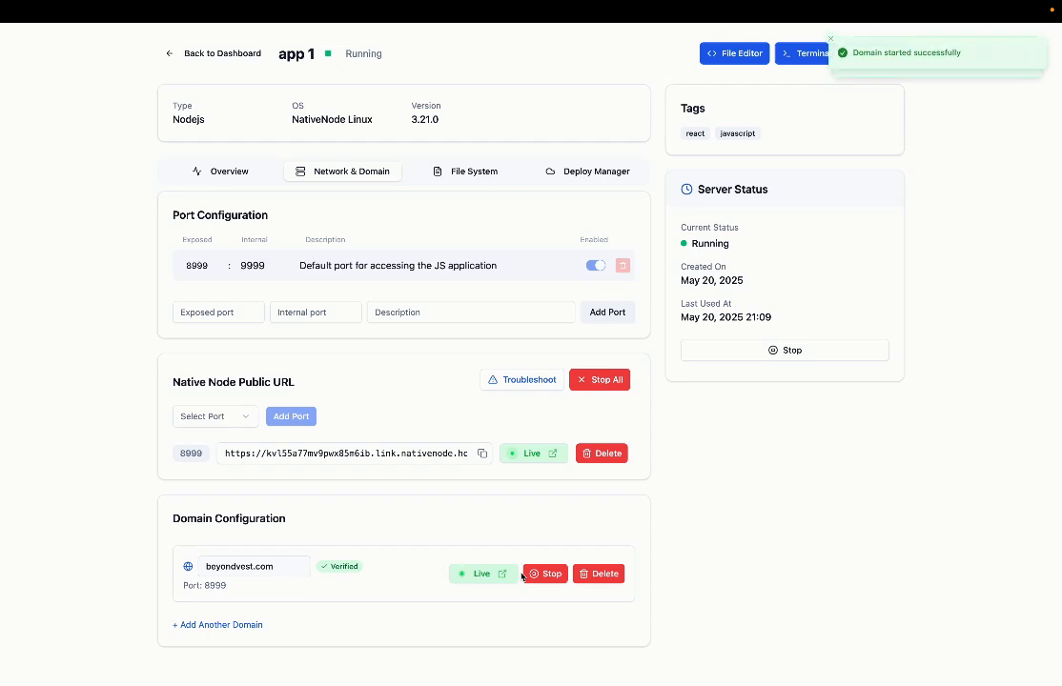
pyautogui.hotkey('ctrl', 'Left')
pyautogui.click(618, 193)
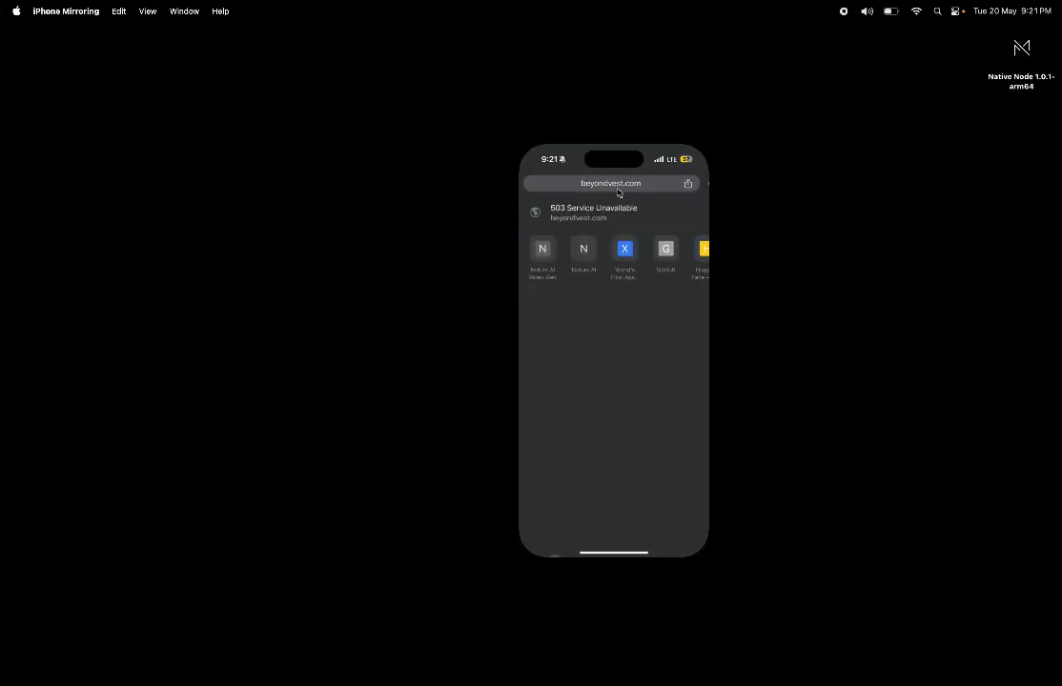
pyautogui.press('Return')
pyautogui.scroll(-10, 624, 402)
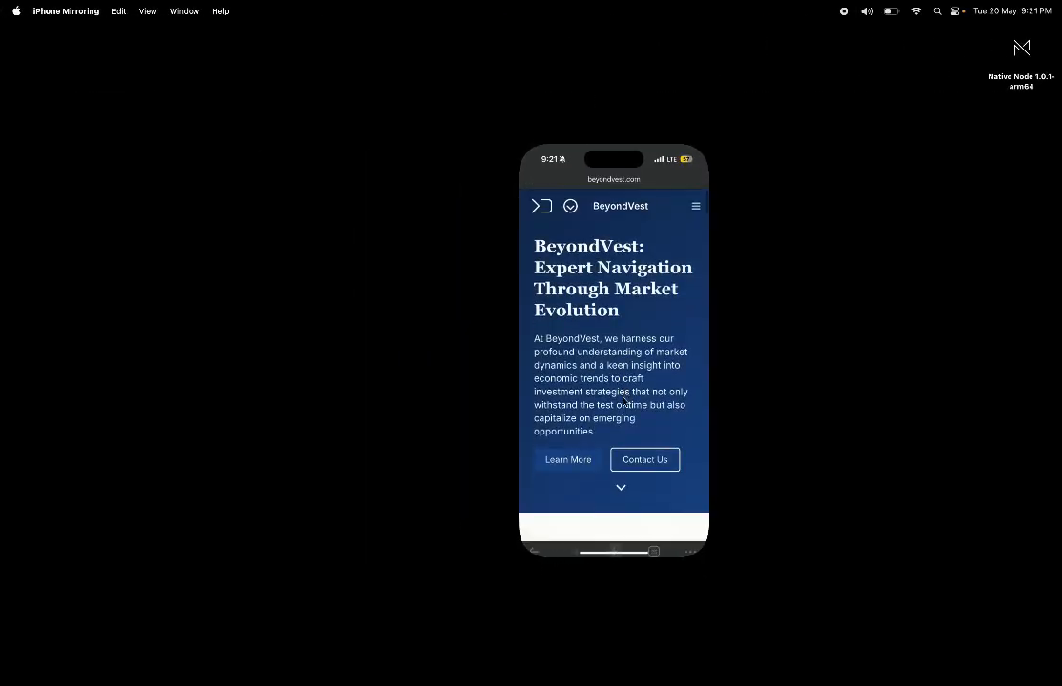
pyautogui.scroll(10, 624, 403)
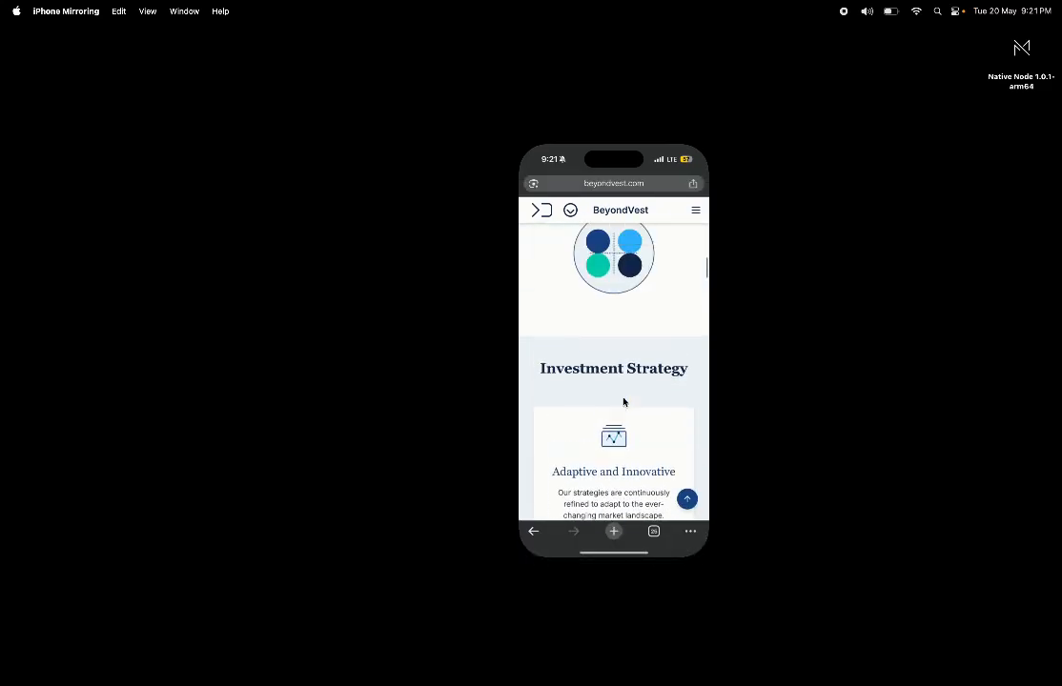
# Step: Recheck the iPhone, then return to NativeNode's domain settings showing Live on port 8999
pyautogui.hotkey('ctrl', 'Right')
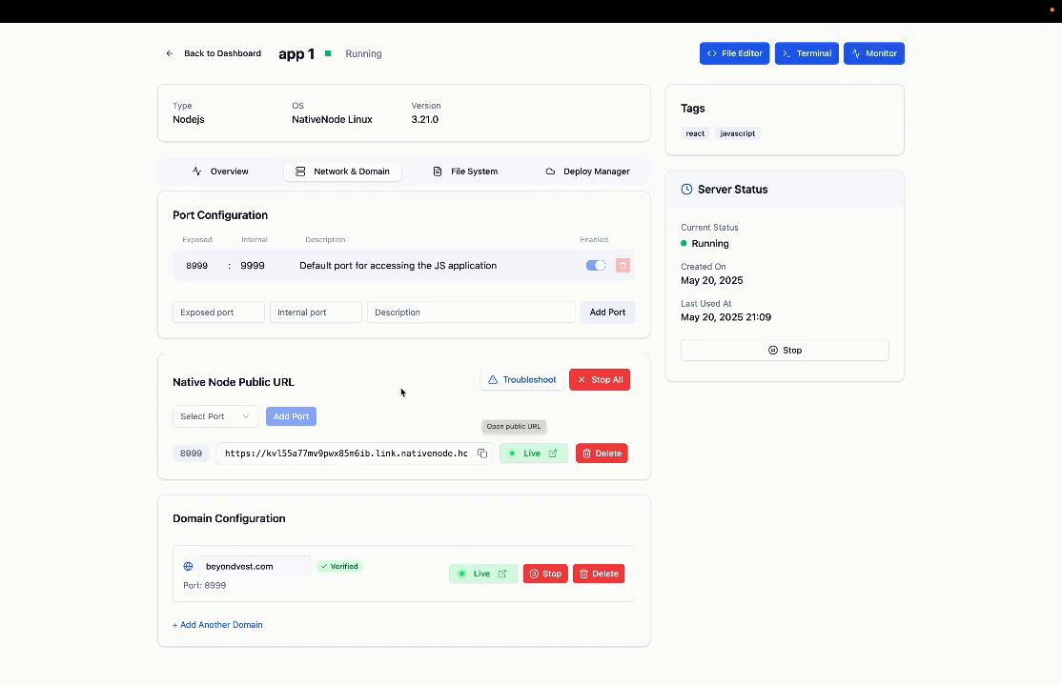
pyautogui.hotkey('ctrl', 'Left')
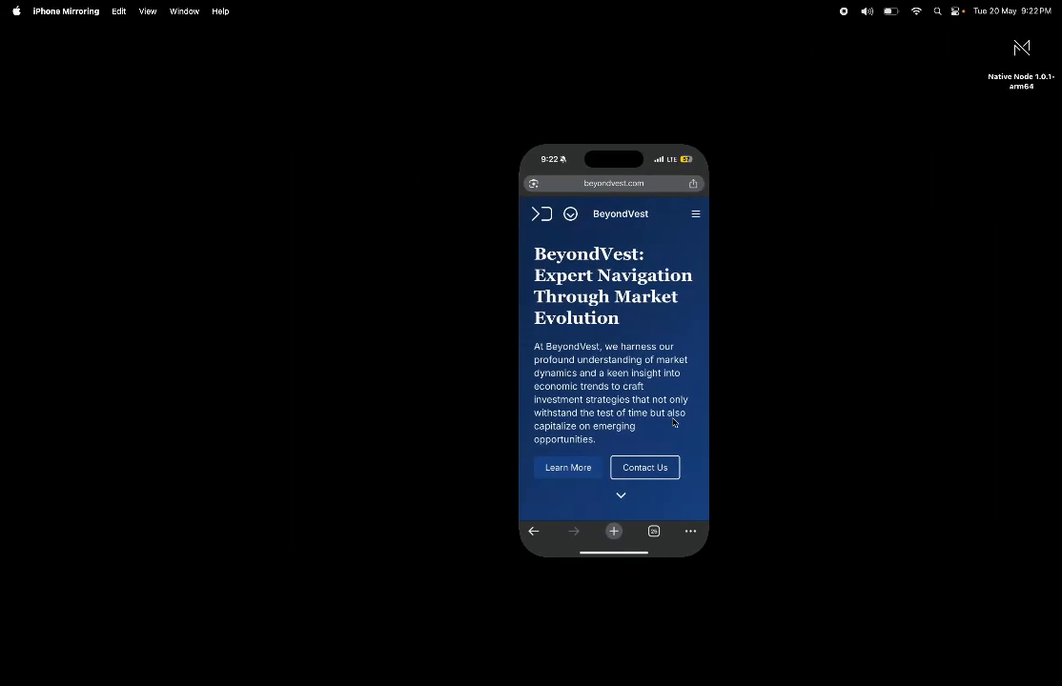
pyautogui.hotkey('ctrl', 'Right')
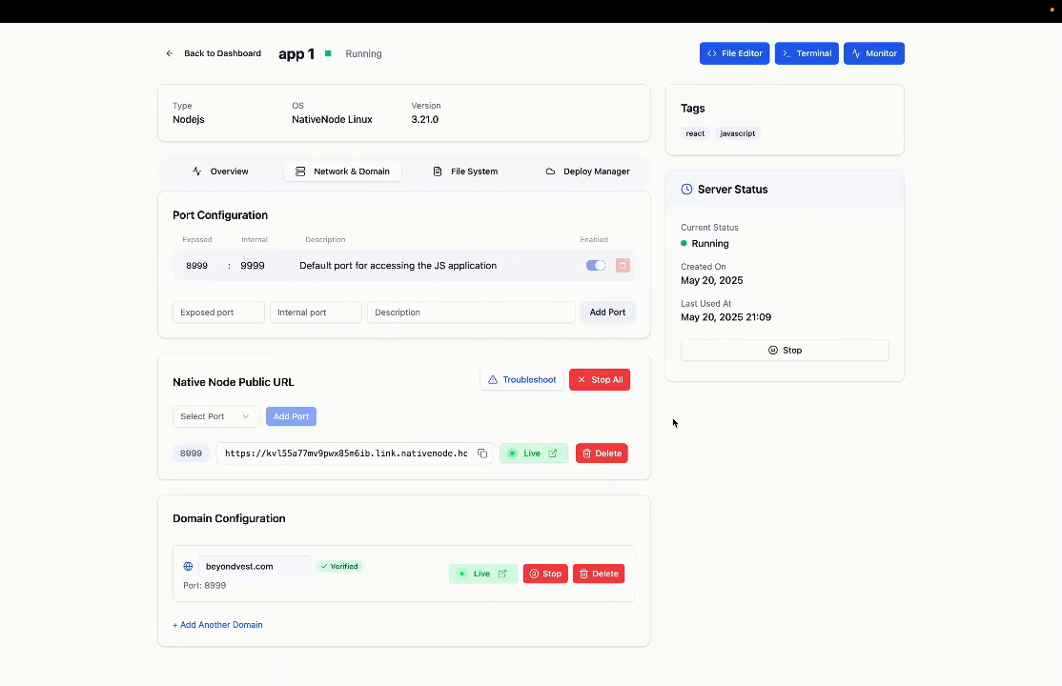
pyautogui.moveTo(762, 4)
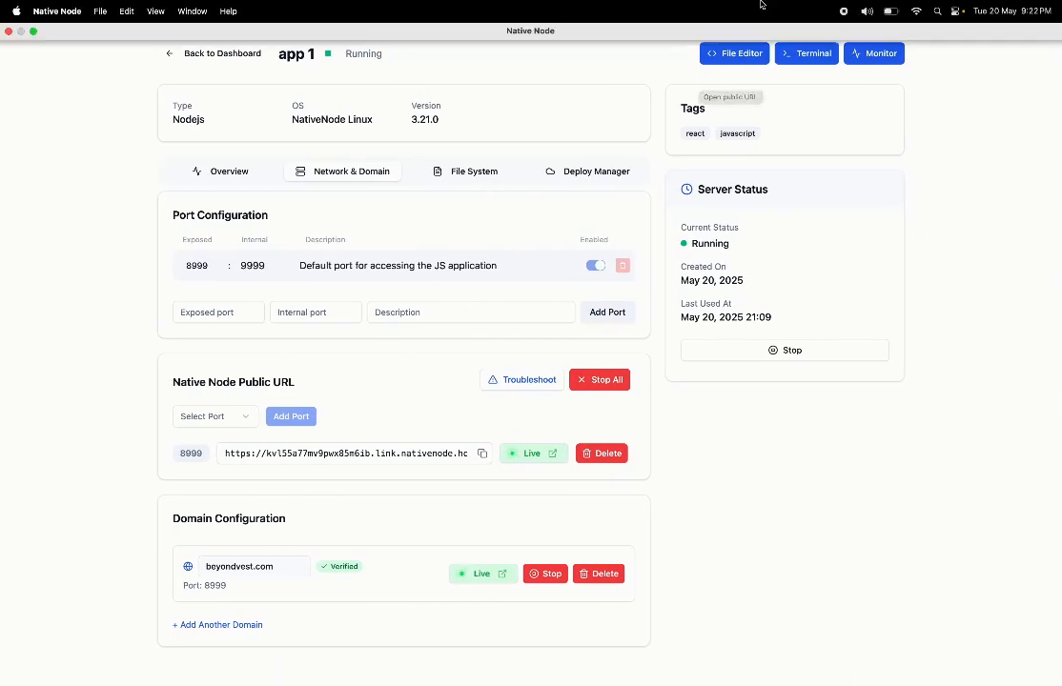